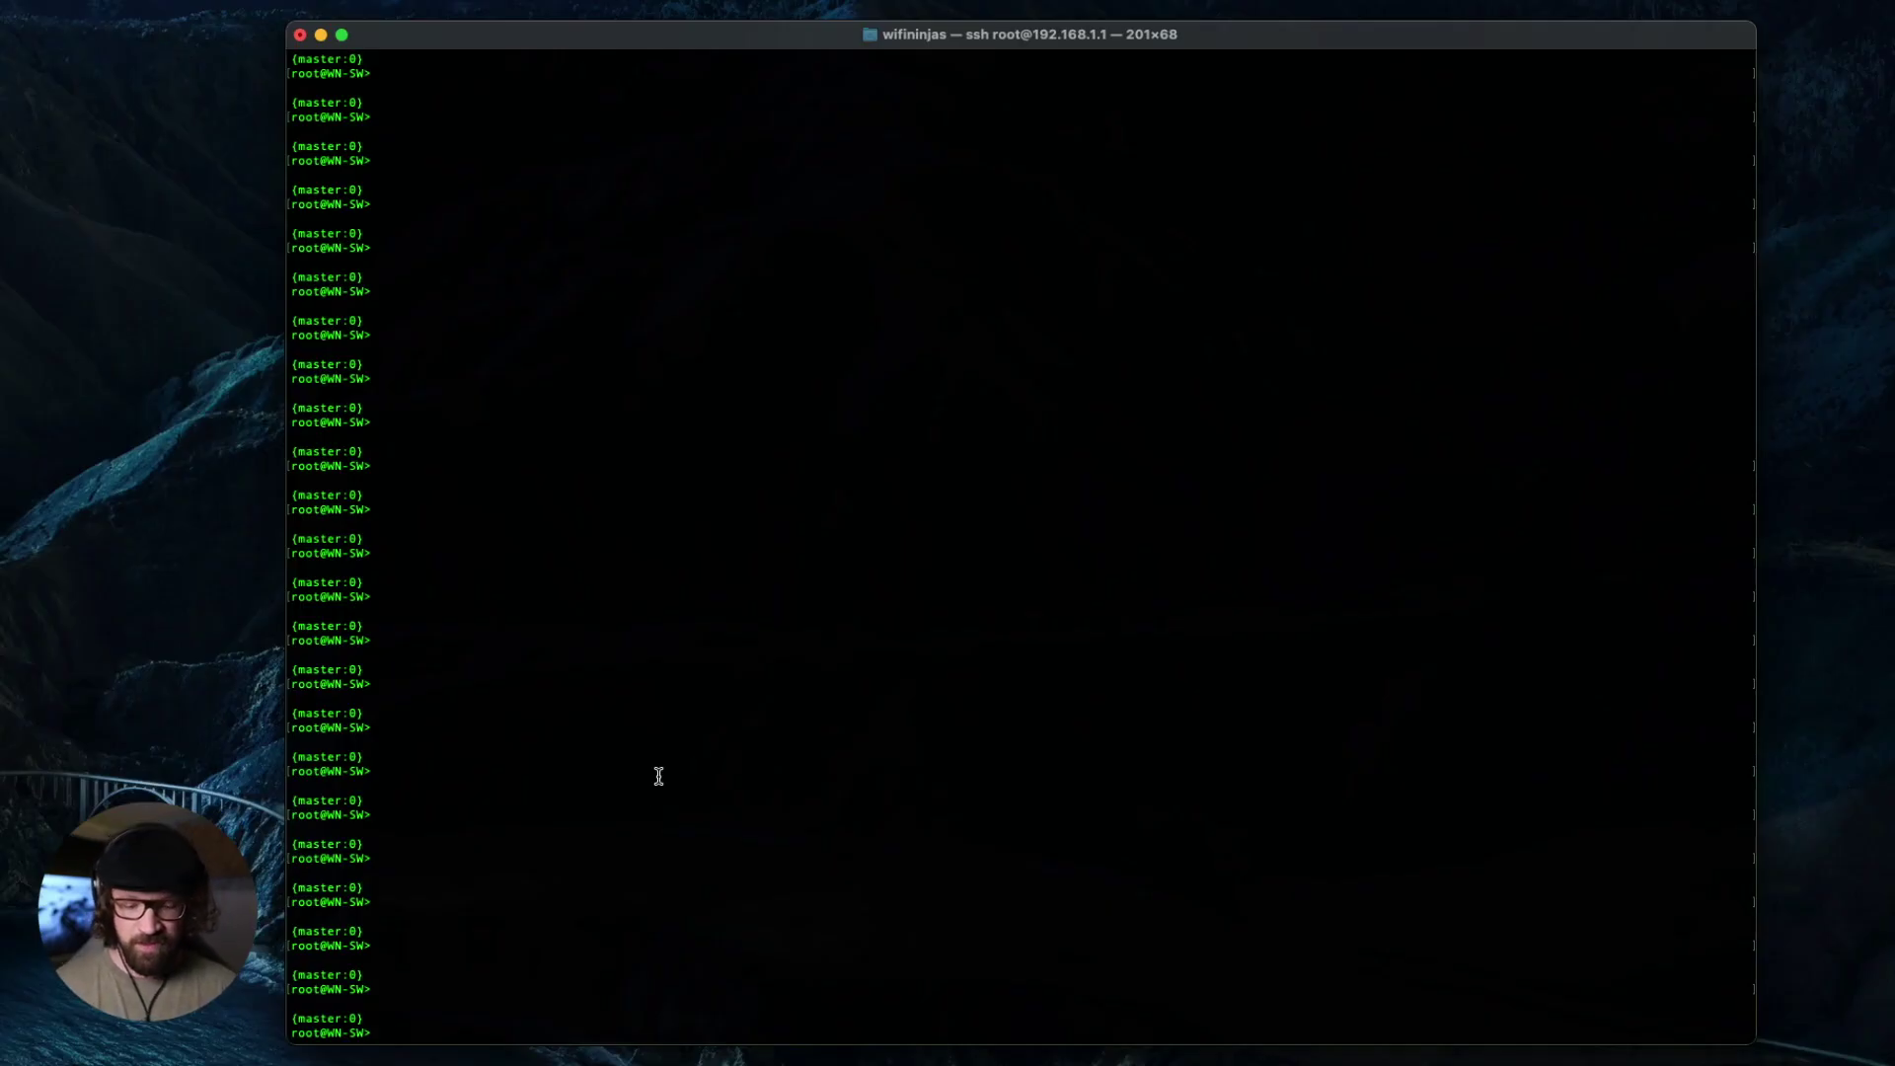
Run 'show lldp neighbors' and highlight WN-AP-FL1 (ge-0/0/9), WN-AP-FL0 (ge-0/0/8) and the ge-0/0/1 neighbor
text(sh)
key(BackSpace)
key(BackSpace)
key(BackSpace)
text(how lldp neighbors)
key(Return)
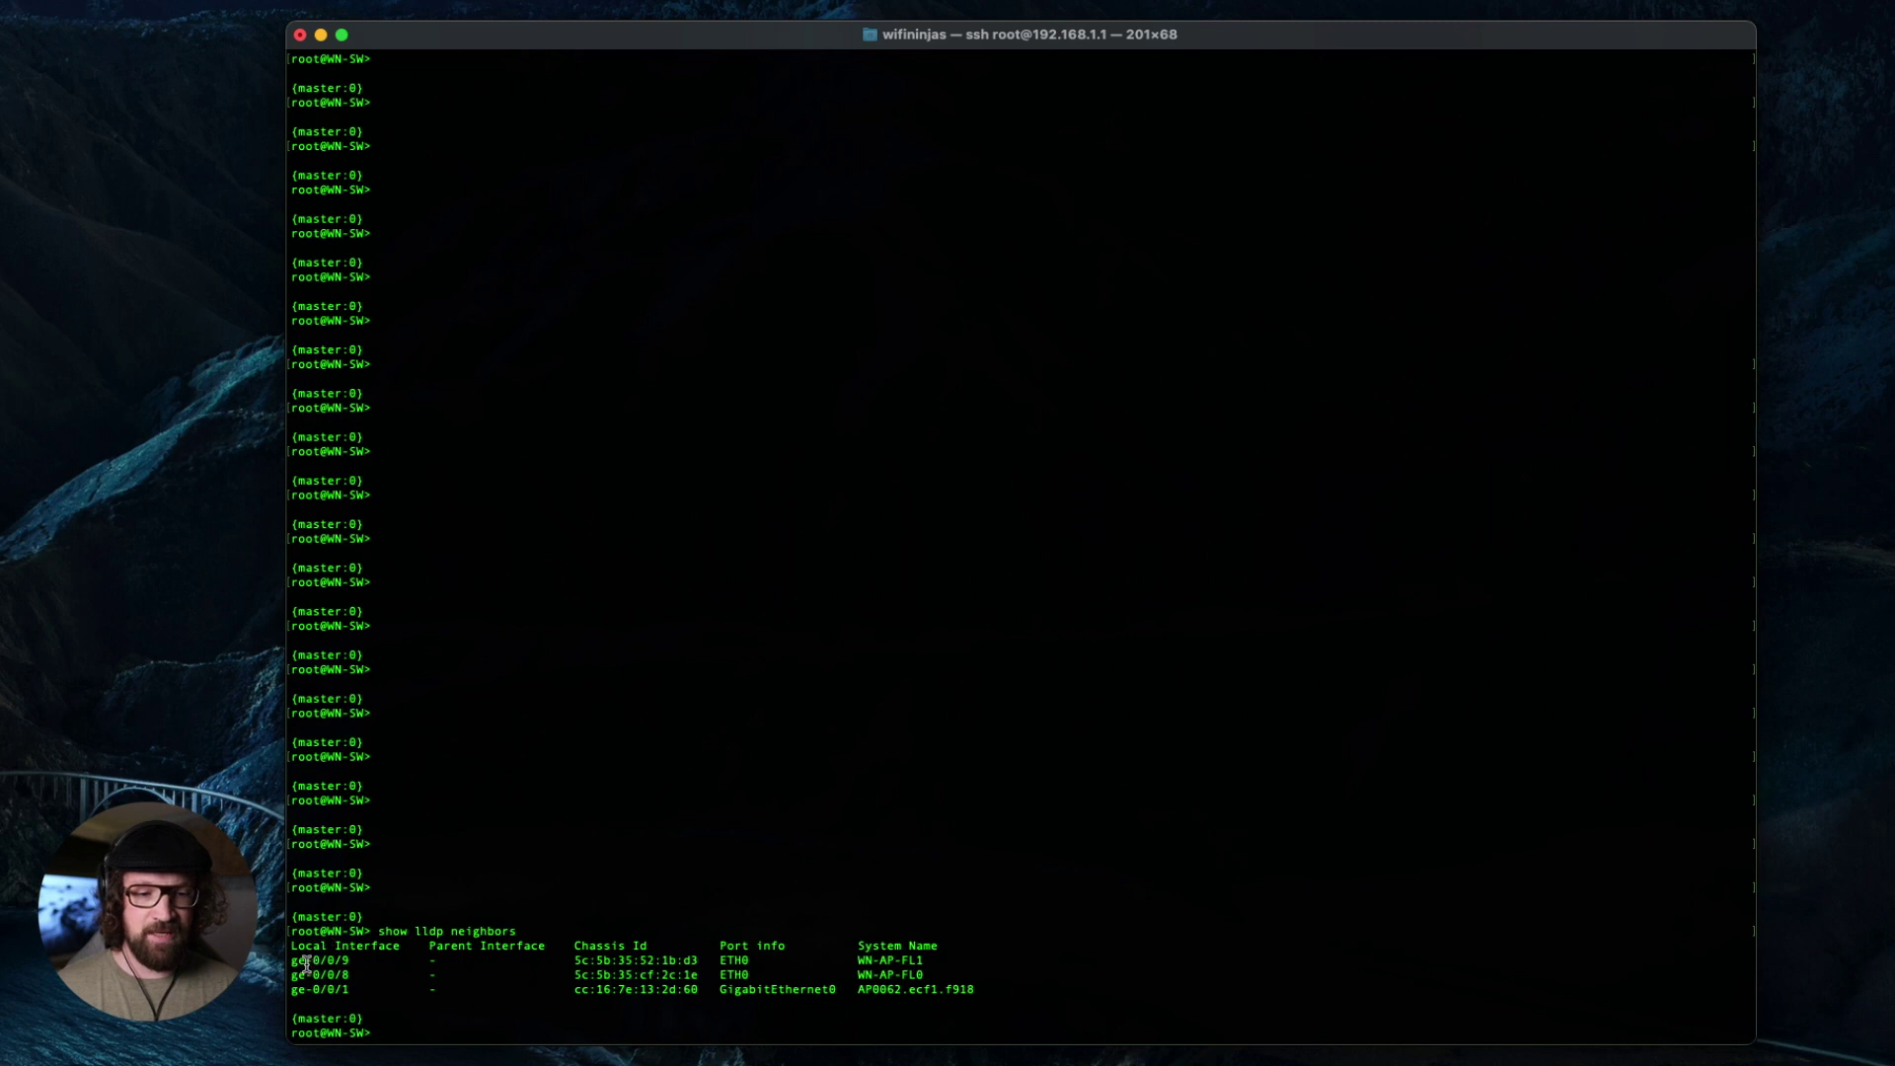
drag(299, 959, 944, 977)
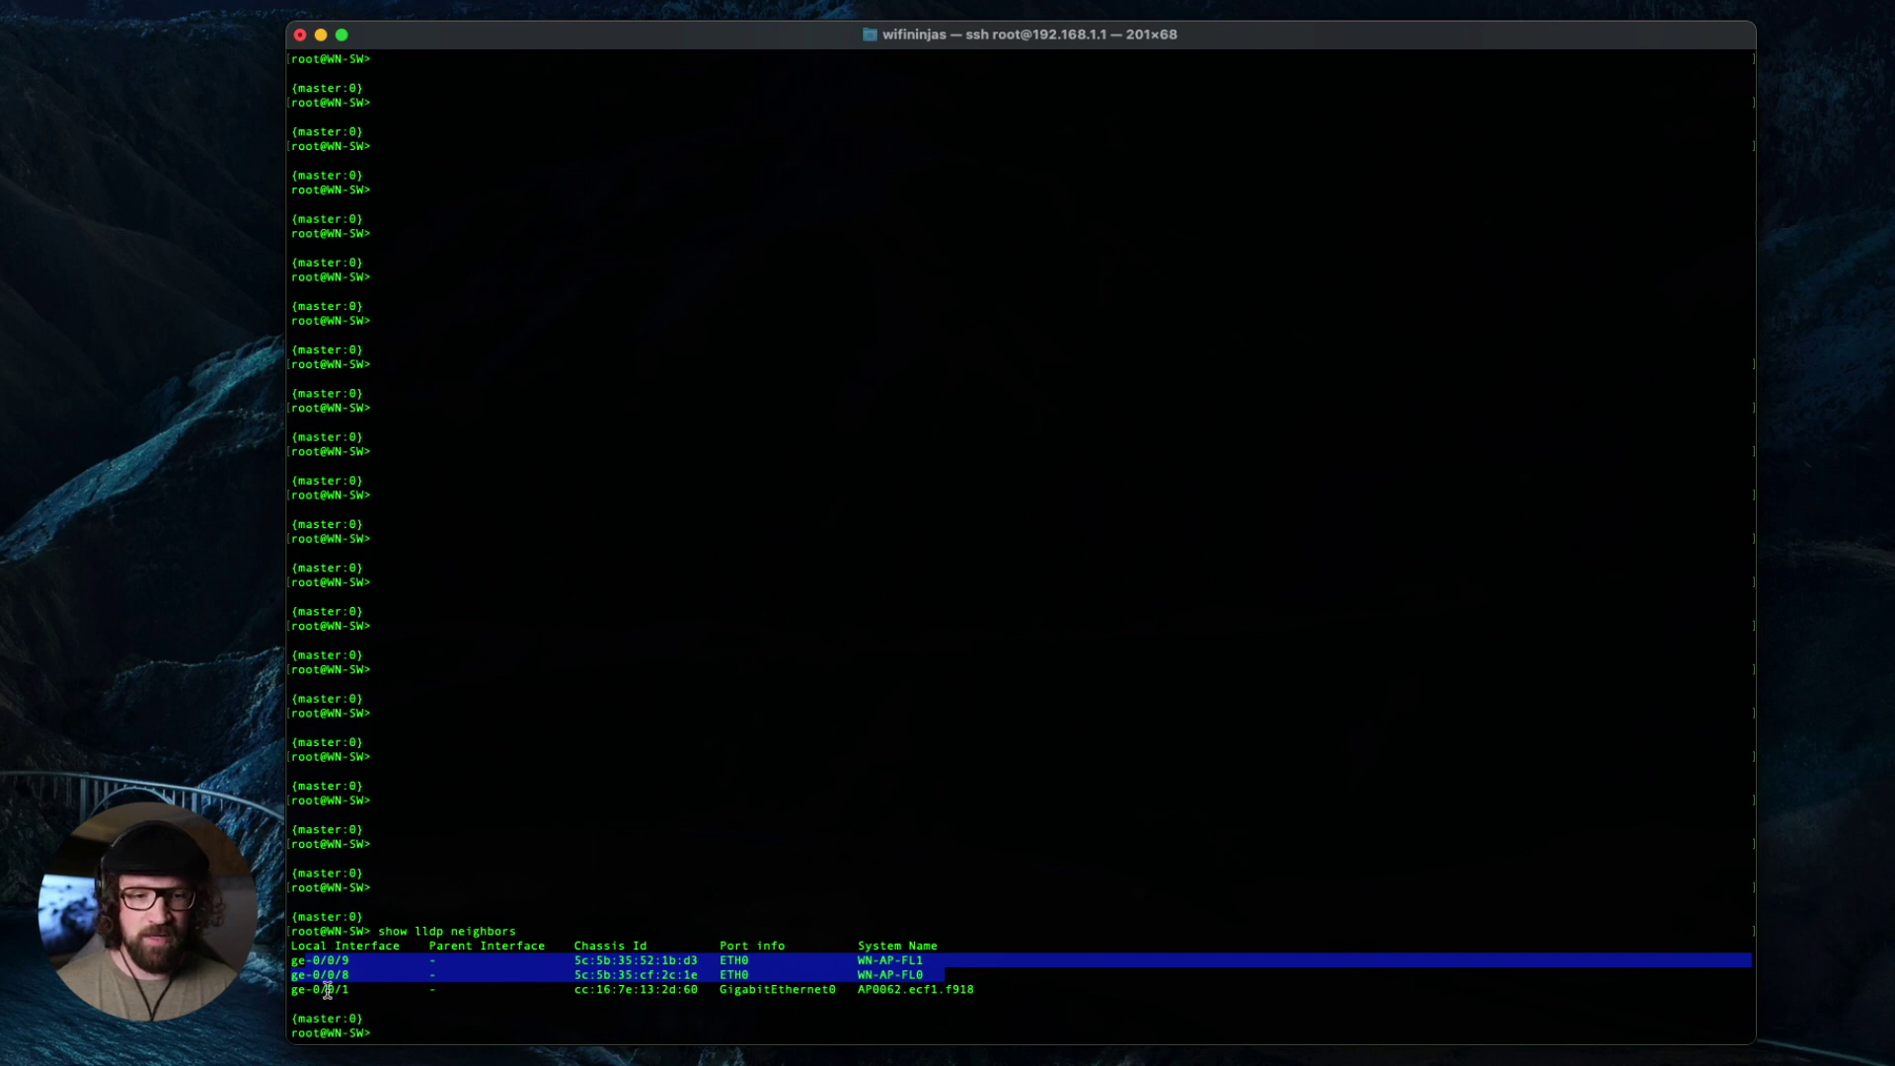
drag(306, 989, 983, 989)
click(508, 1026)
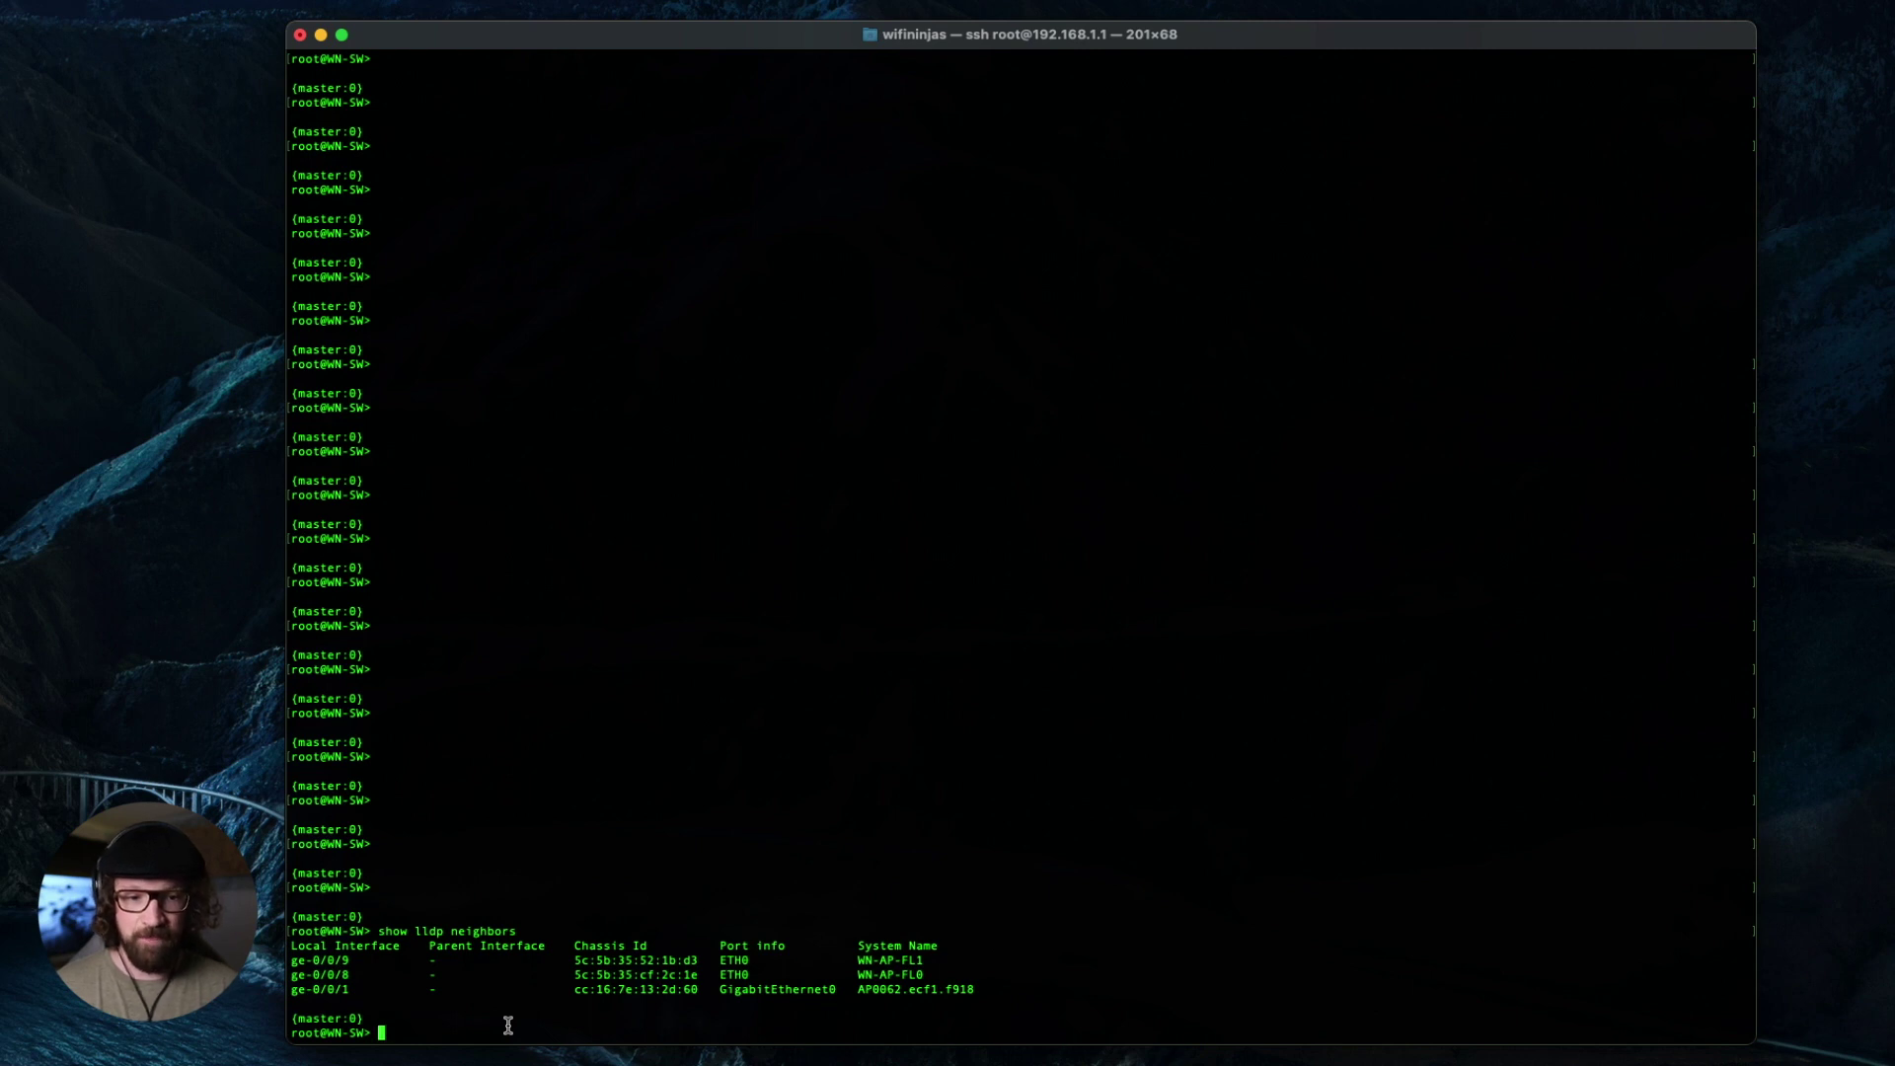
Run 'show lldp neighbors detail' and highlight ge-0/0/9, WN-AP-FL1 and management address 192.168.1.230
key(Up)
text(detail)
key(Return)
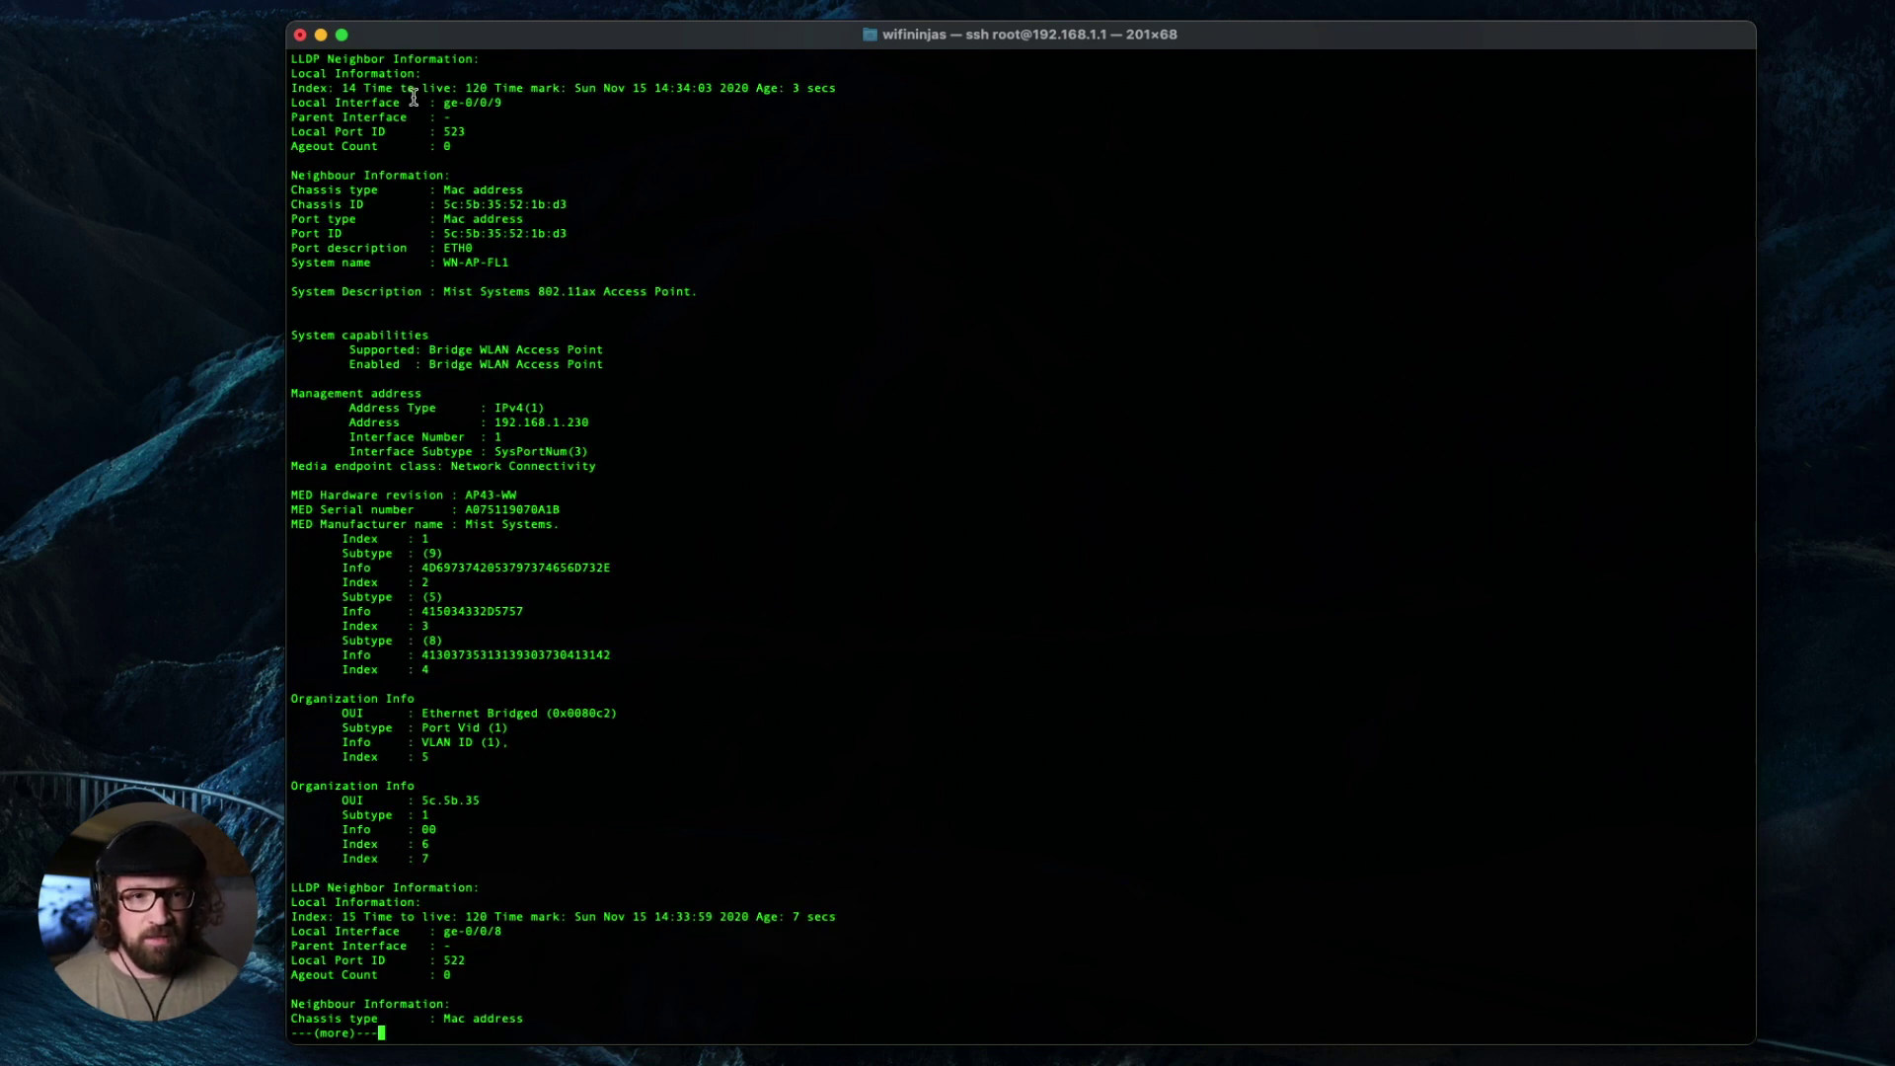
drag(407, 103, 502, 103)
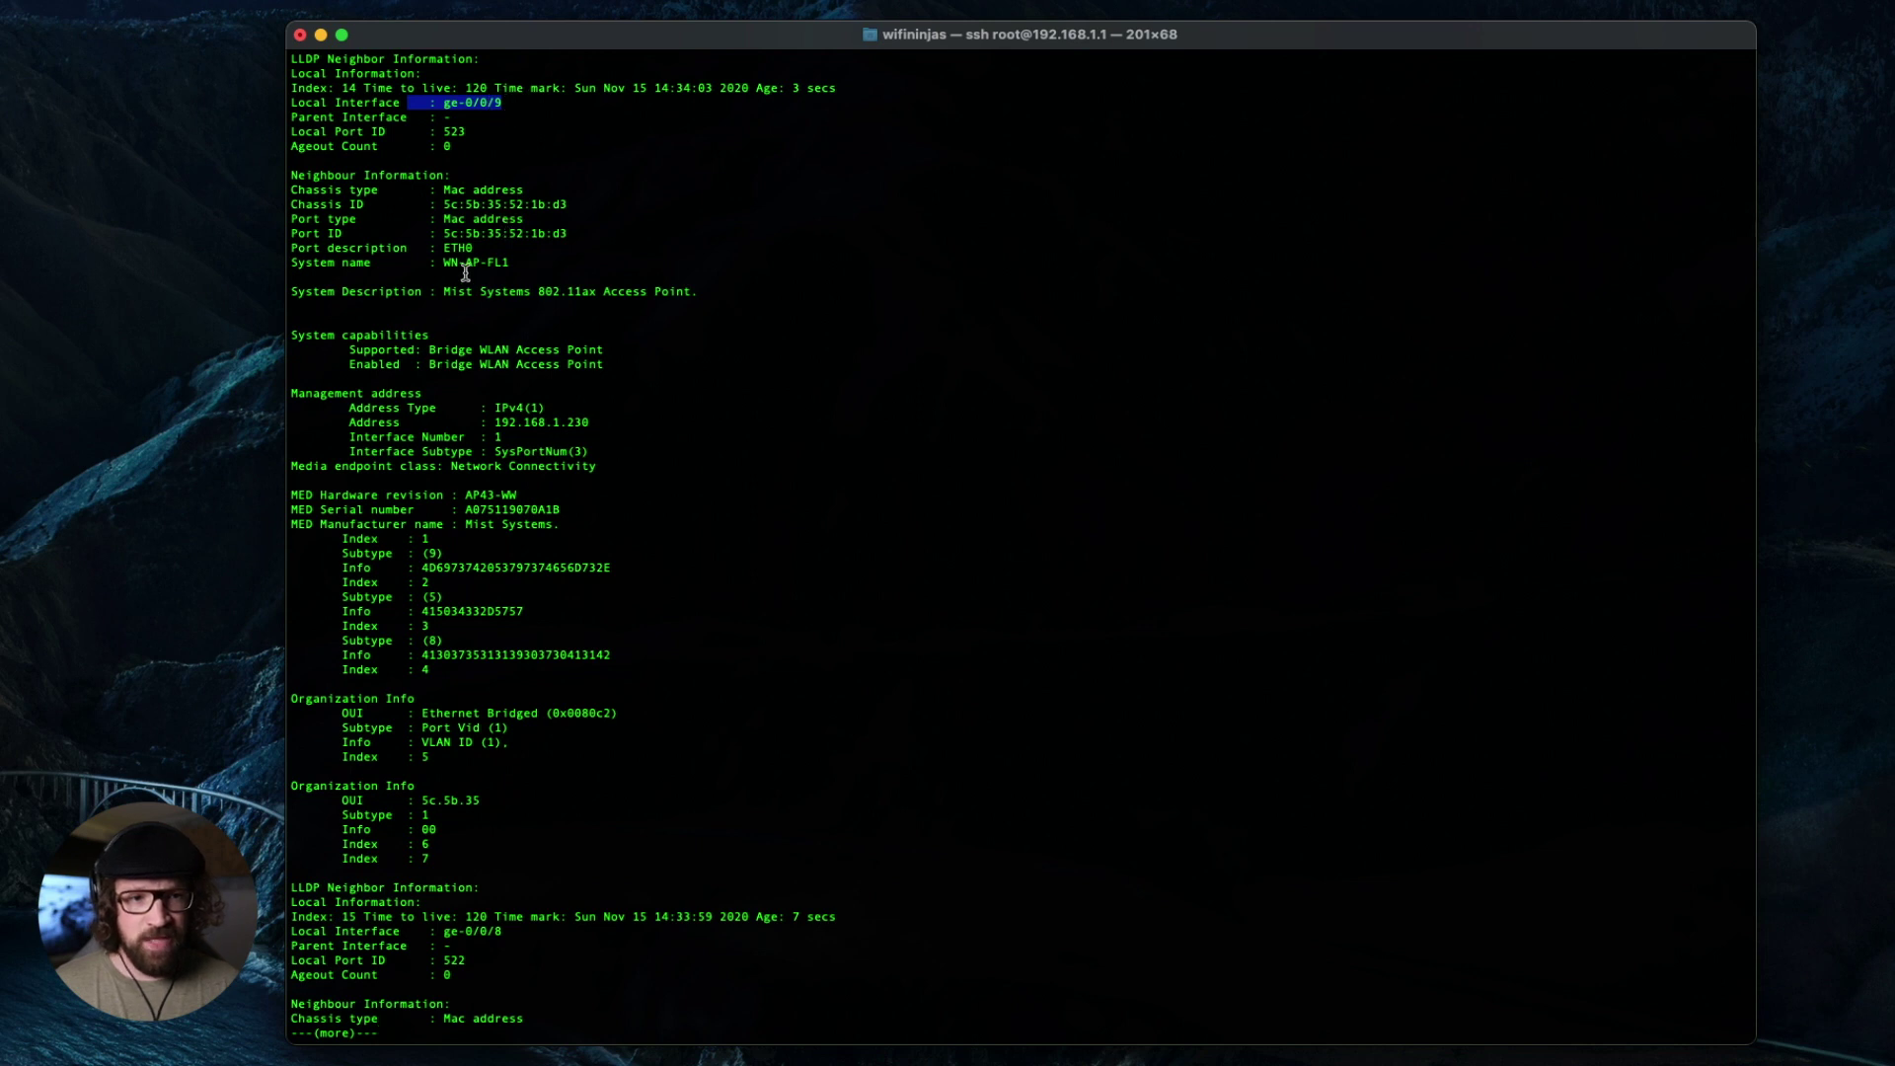
drag(443, 262, 647, 292)
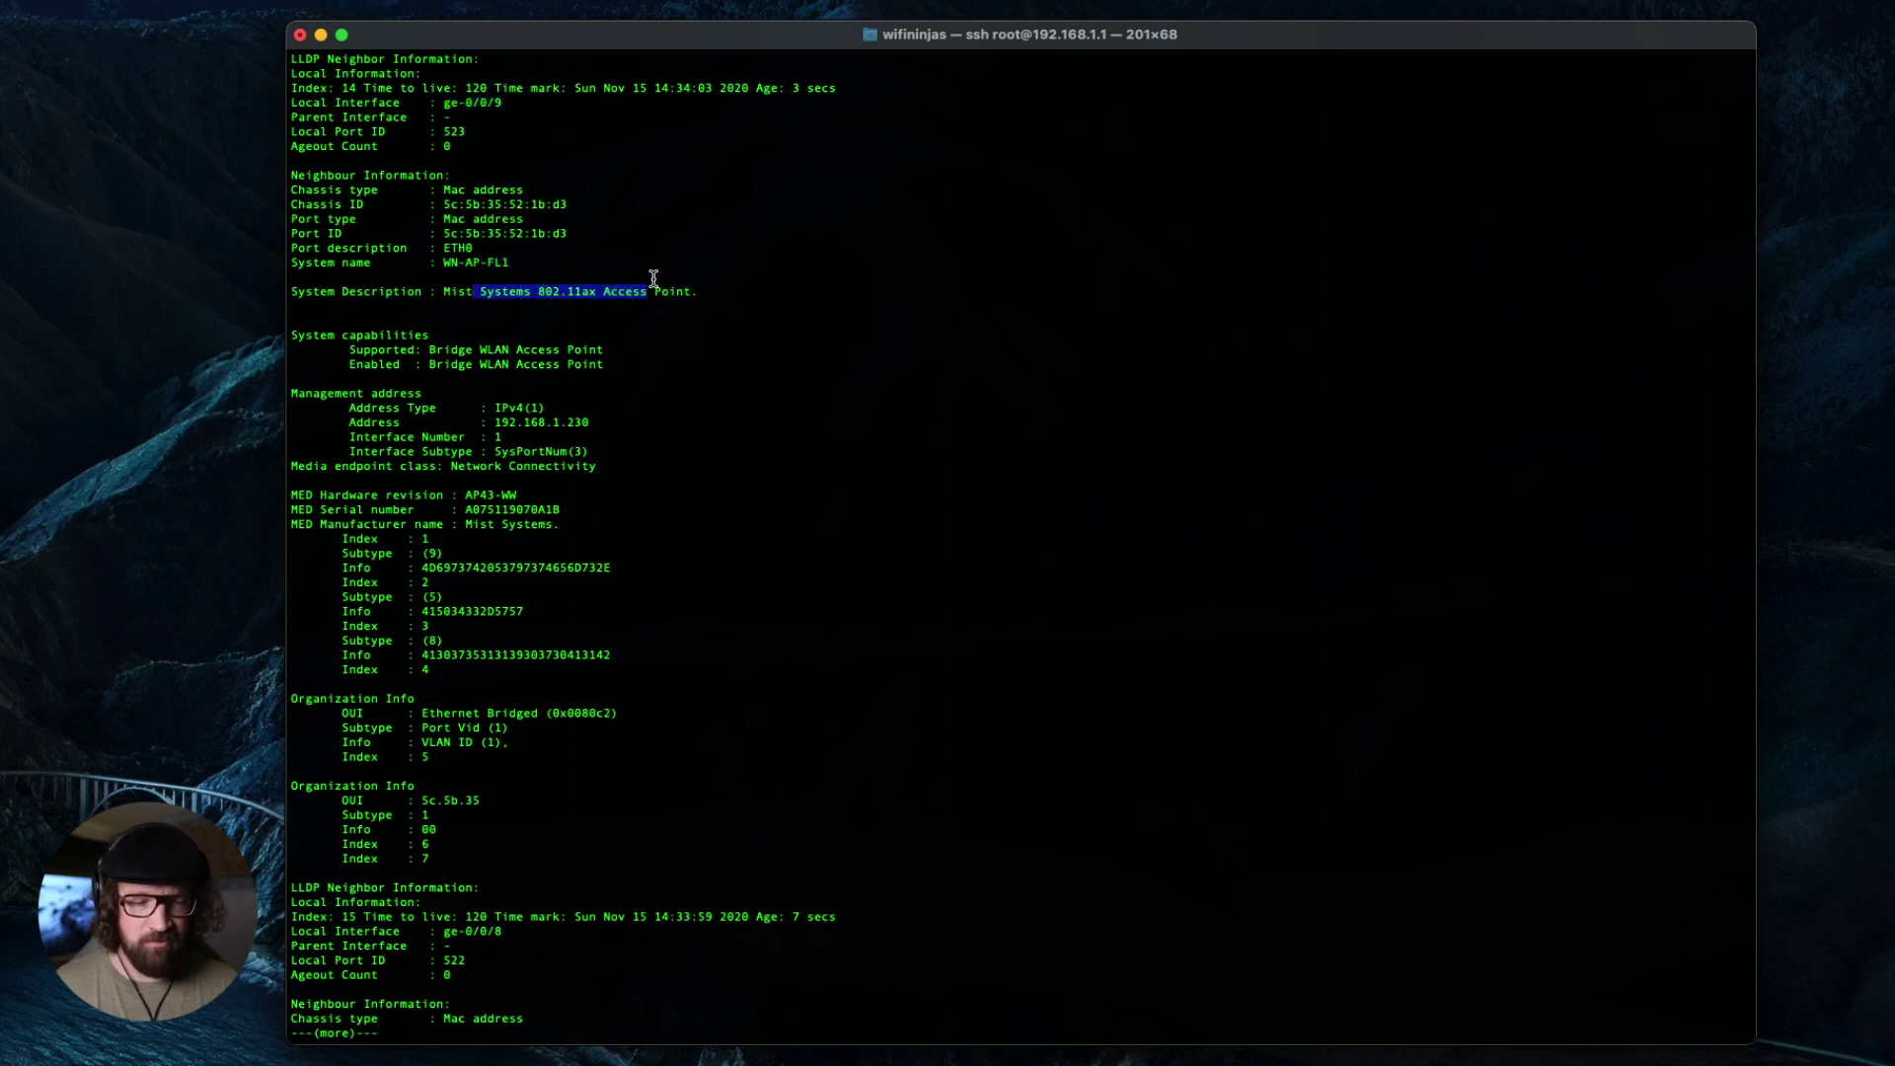
click(316, 390)
drag(399, 424, 604, 424)
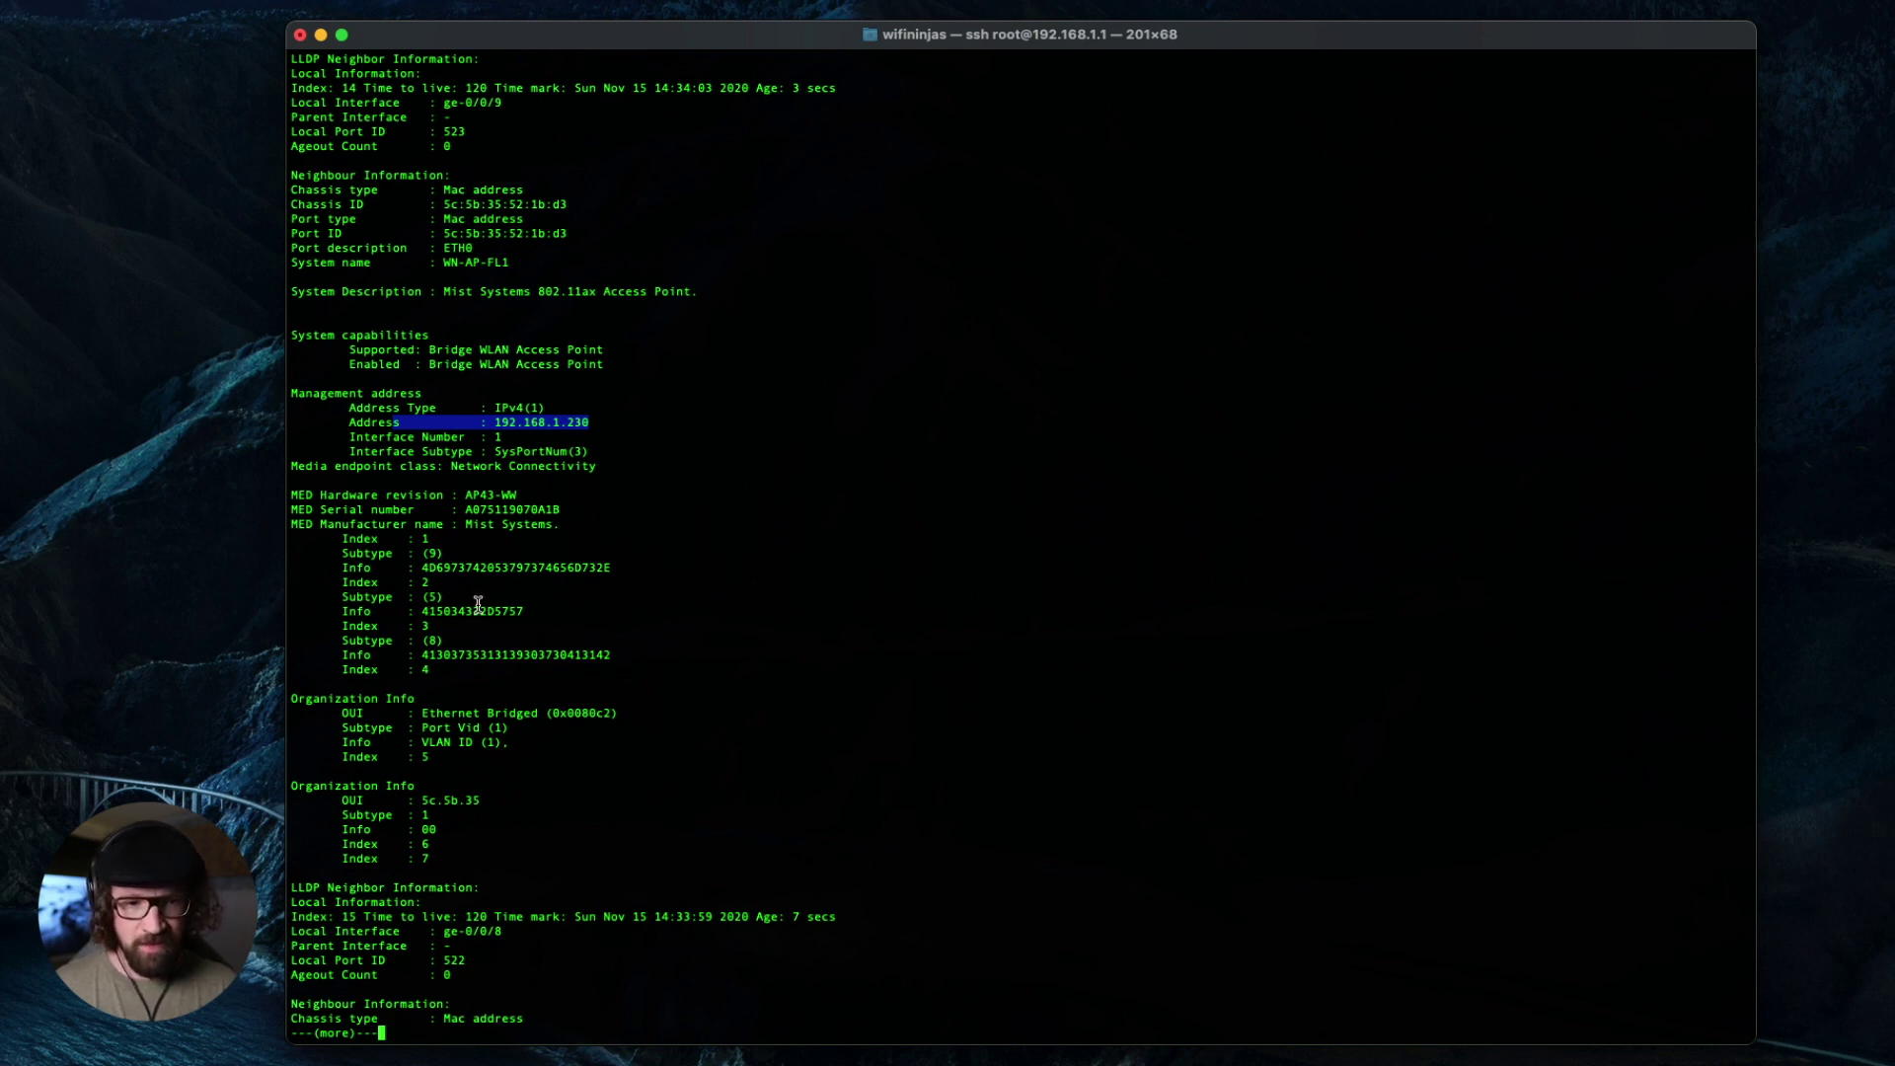
click(494, 922)
Page through the remaining detail, highlighting address 192.168.1.241 and the ge-0/0/1 neighbor's entry
key(space)
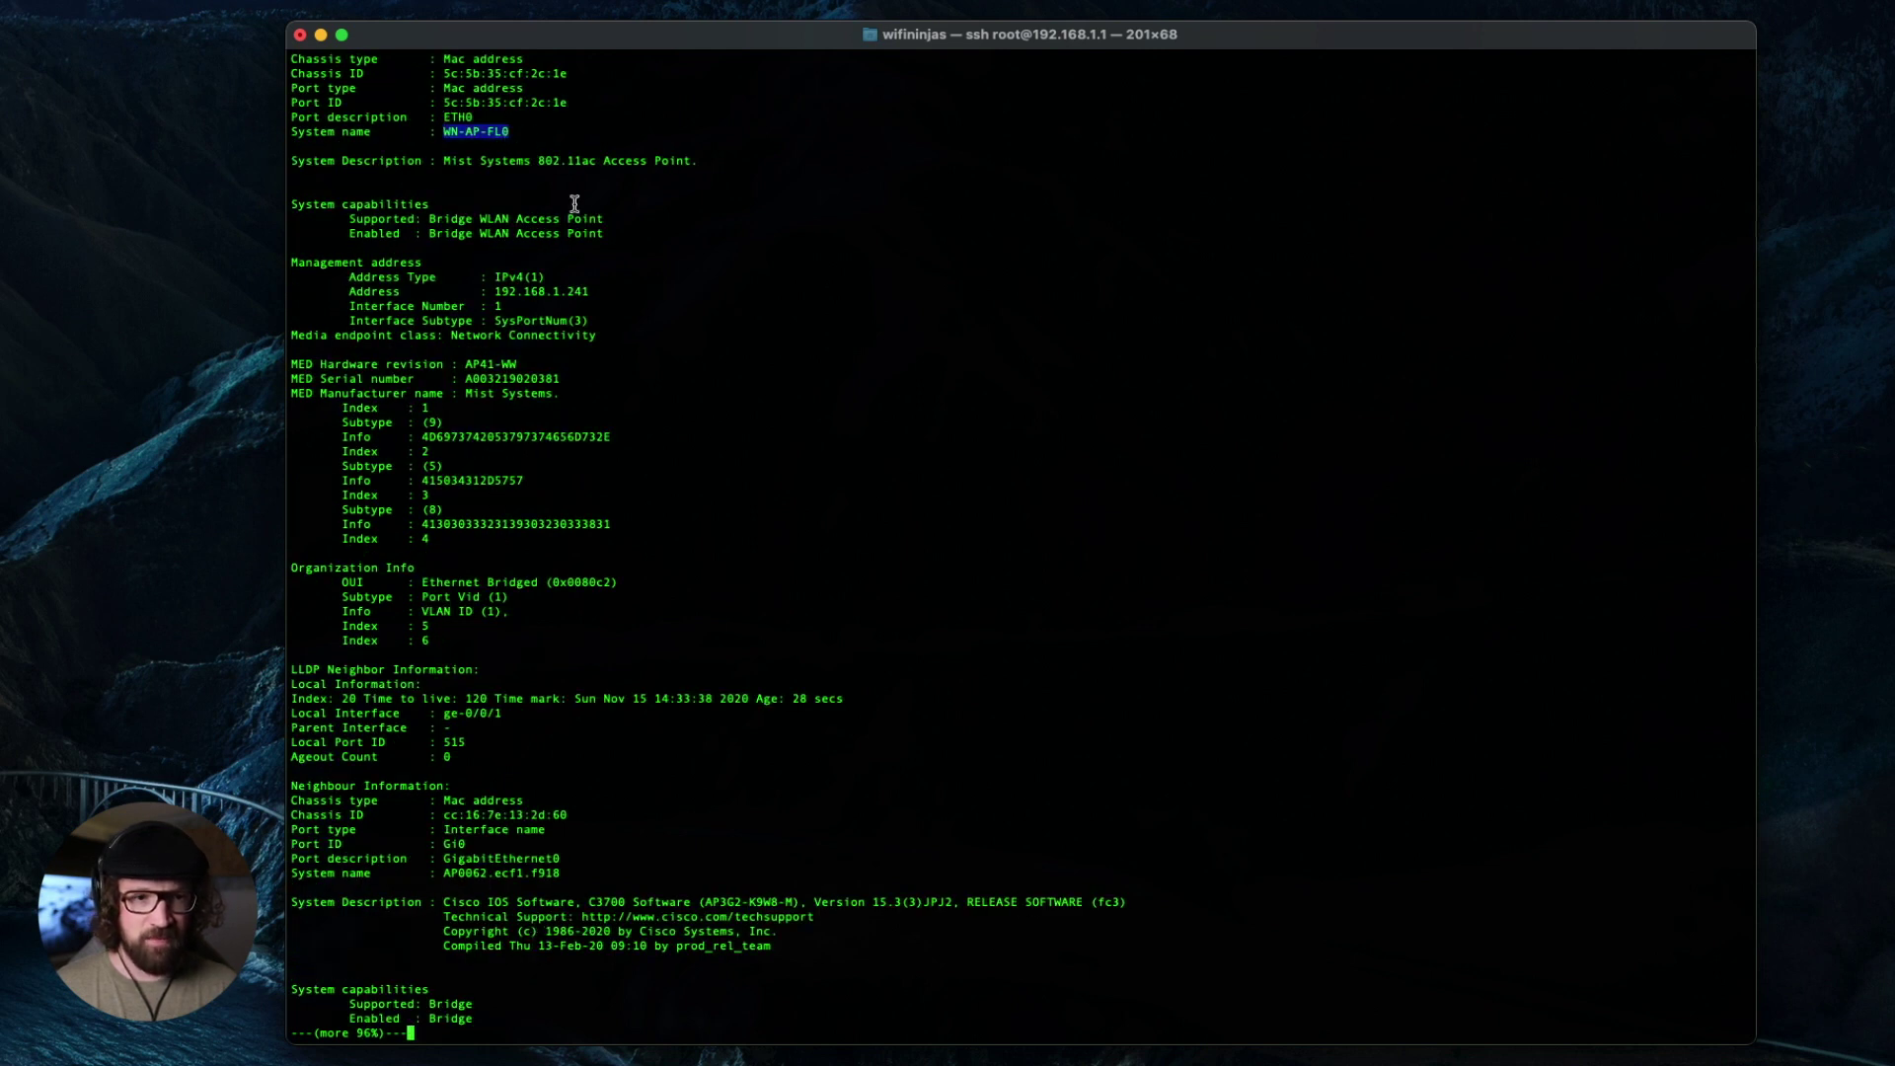
drag(494, 292, 595, 294)
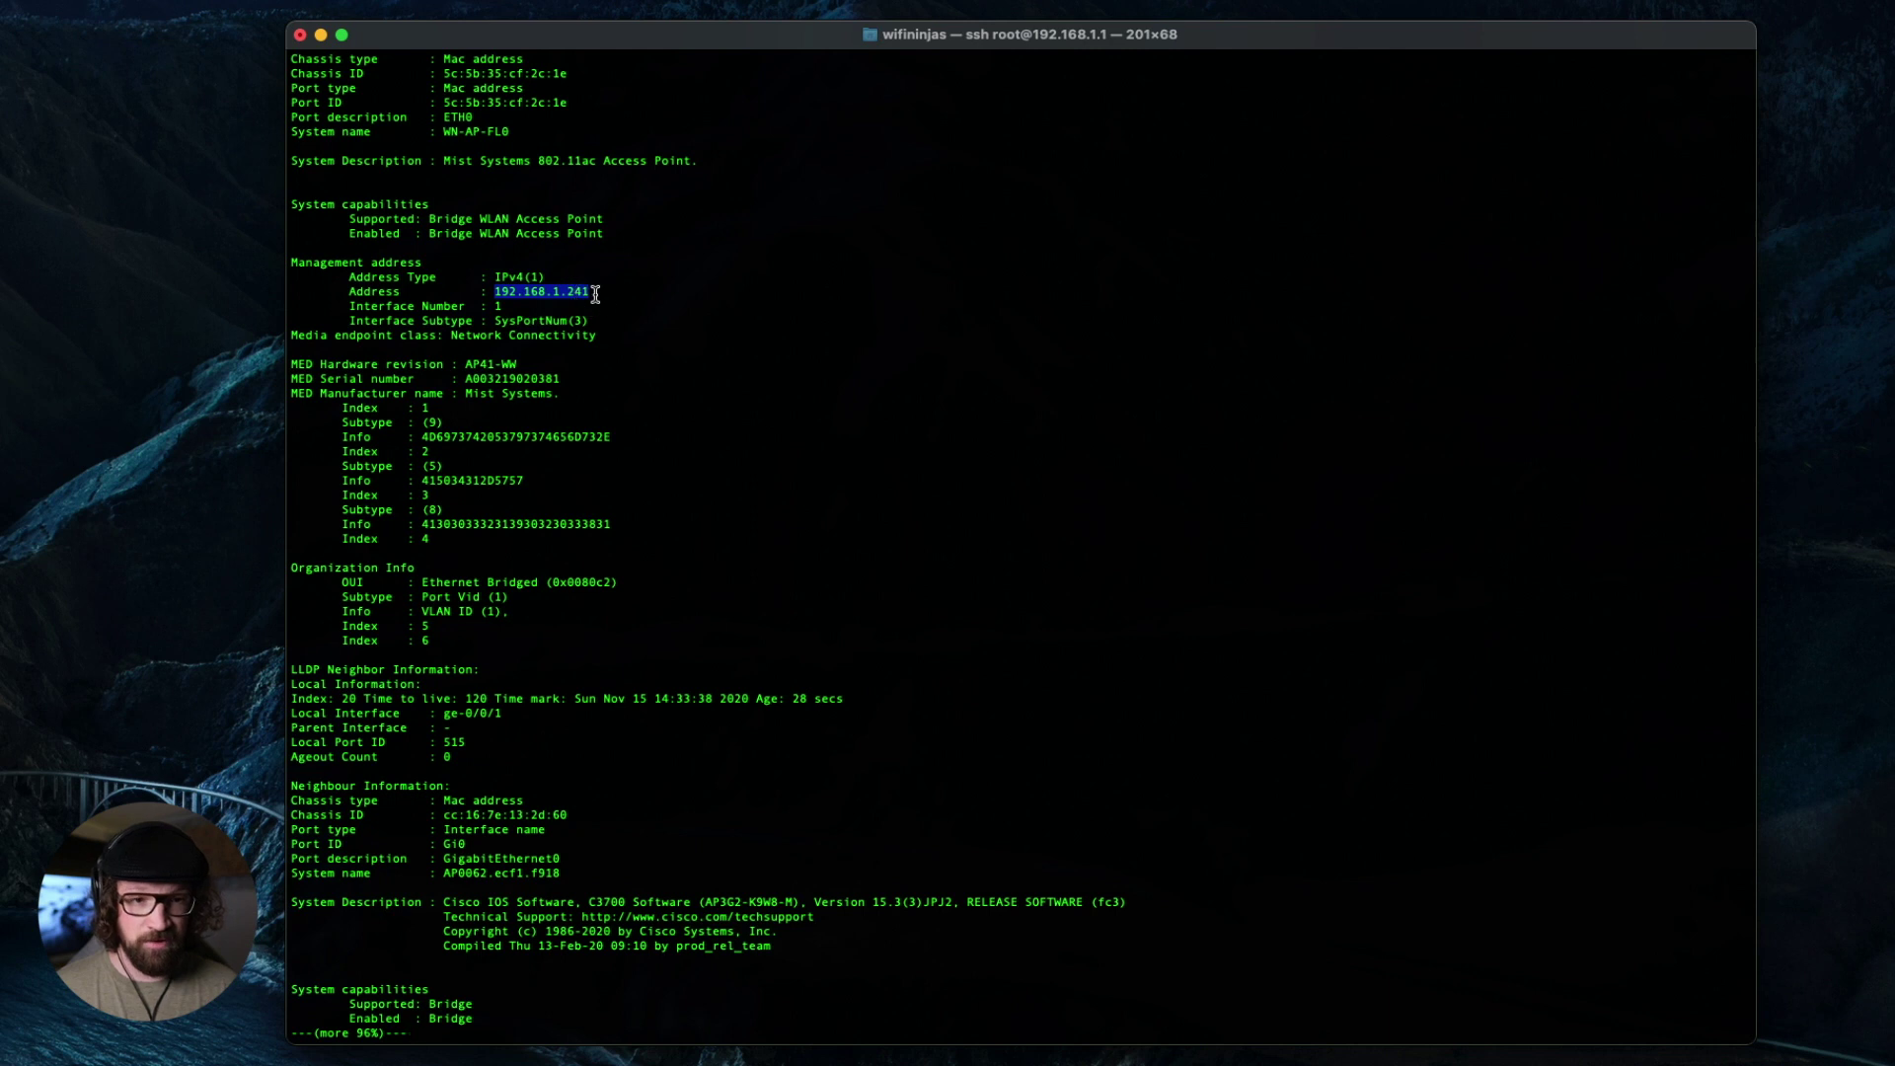
key(space)
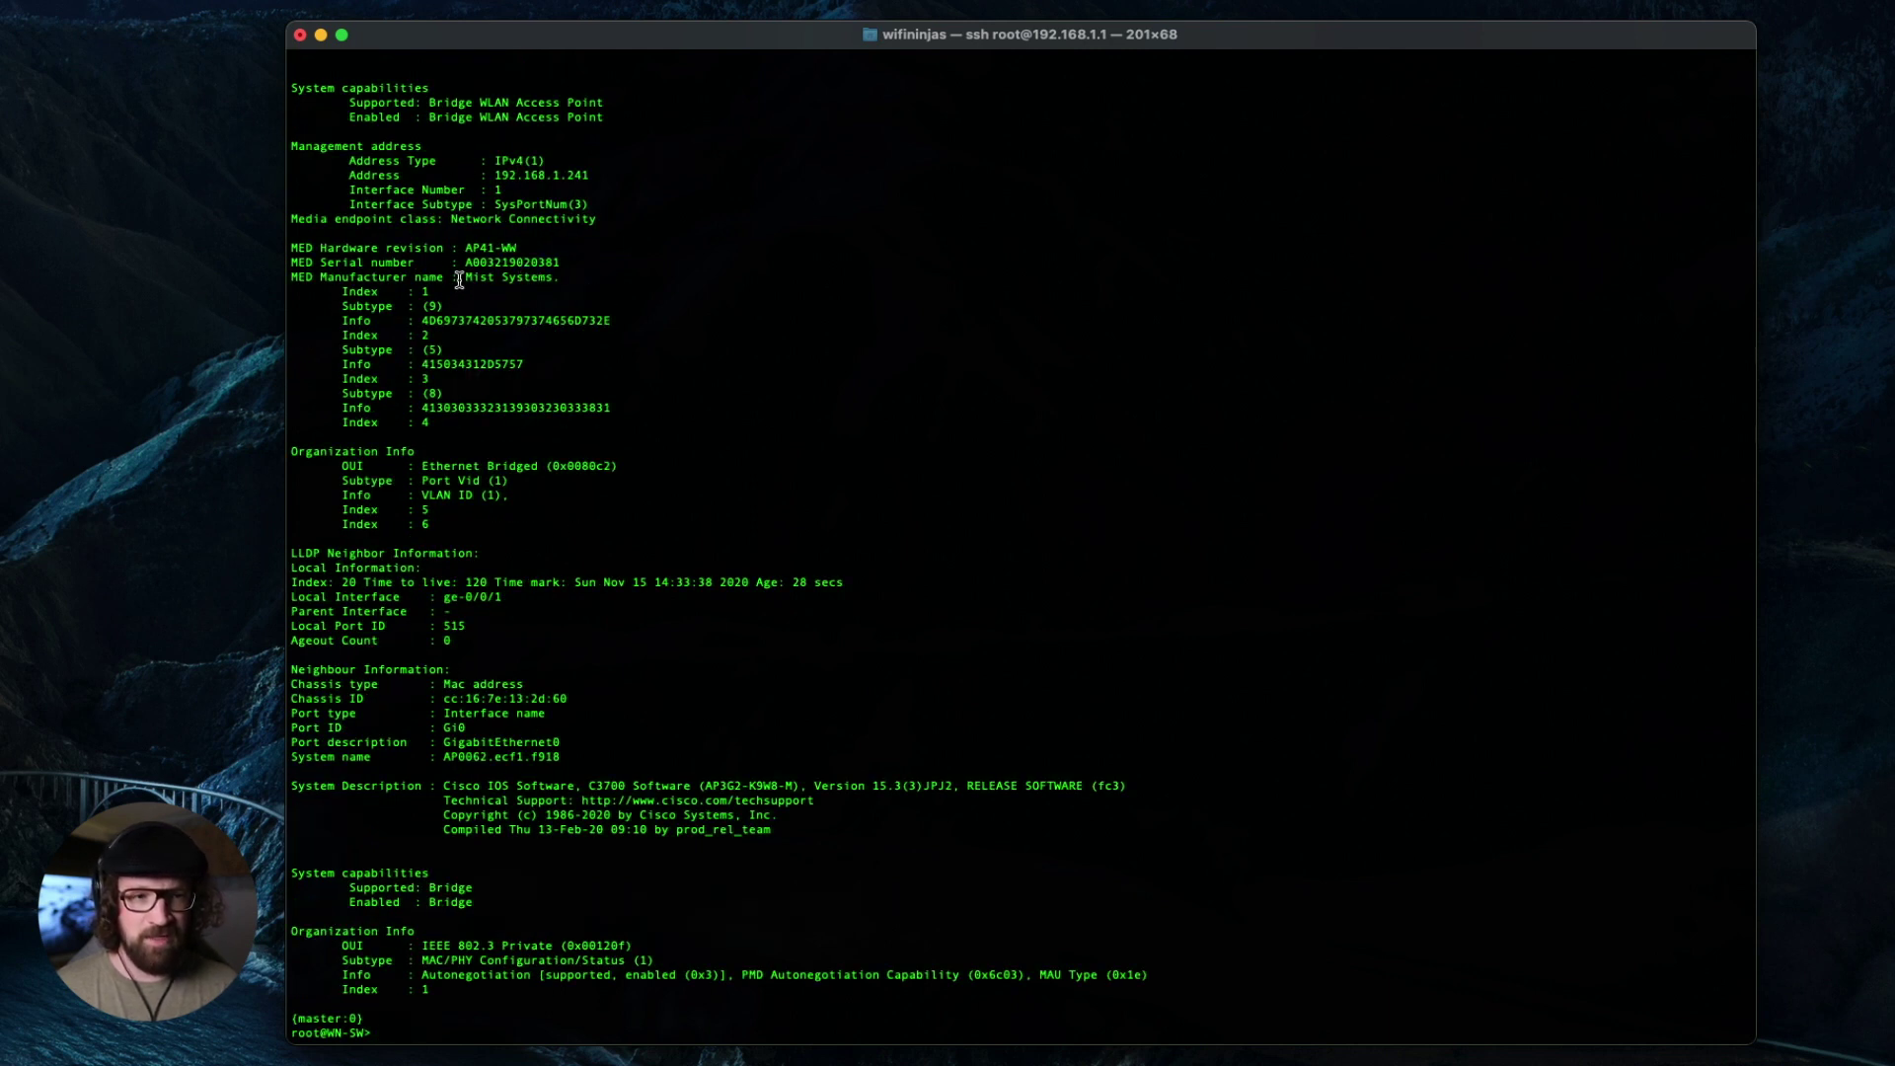
click(438, 605)
mouse_move(438, 605)
mouse_down()
mouse_move(512, 601)
mouse_move(443, 597)
mouse_up()
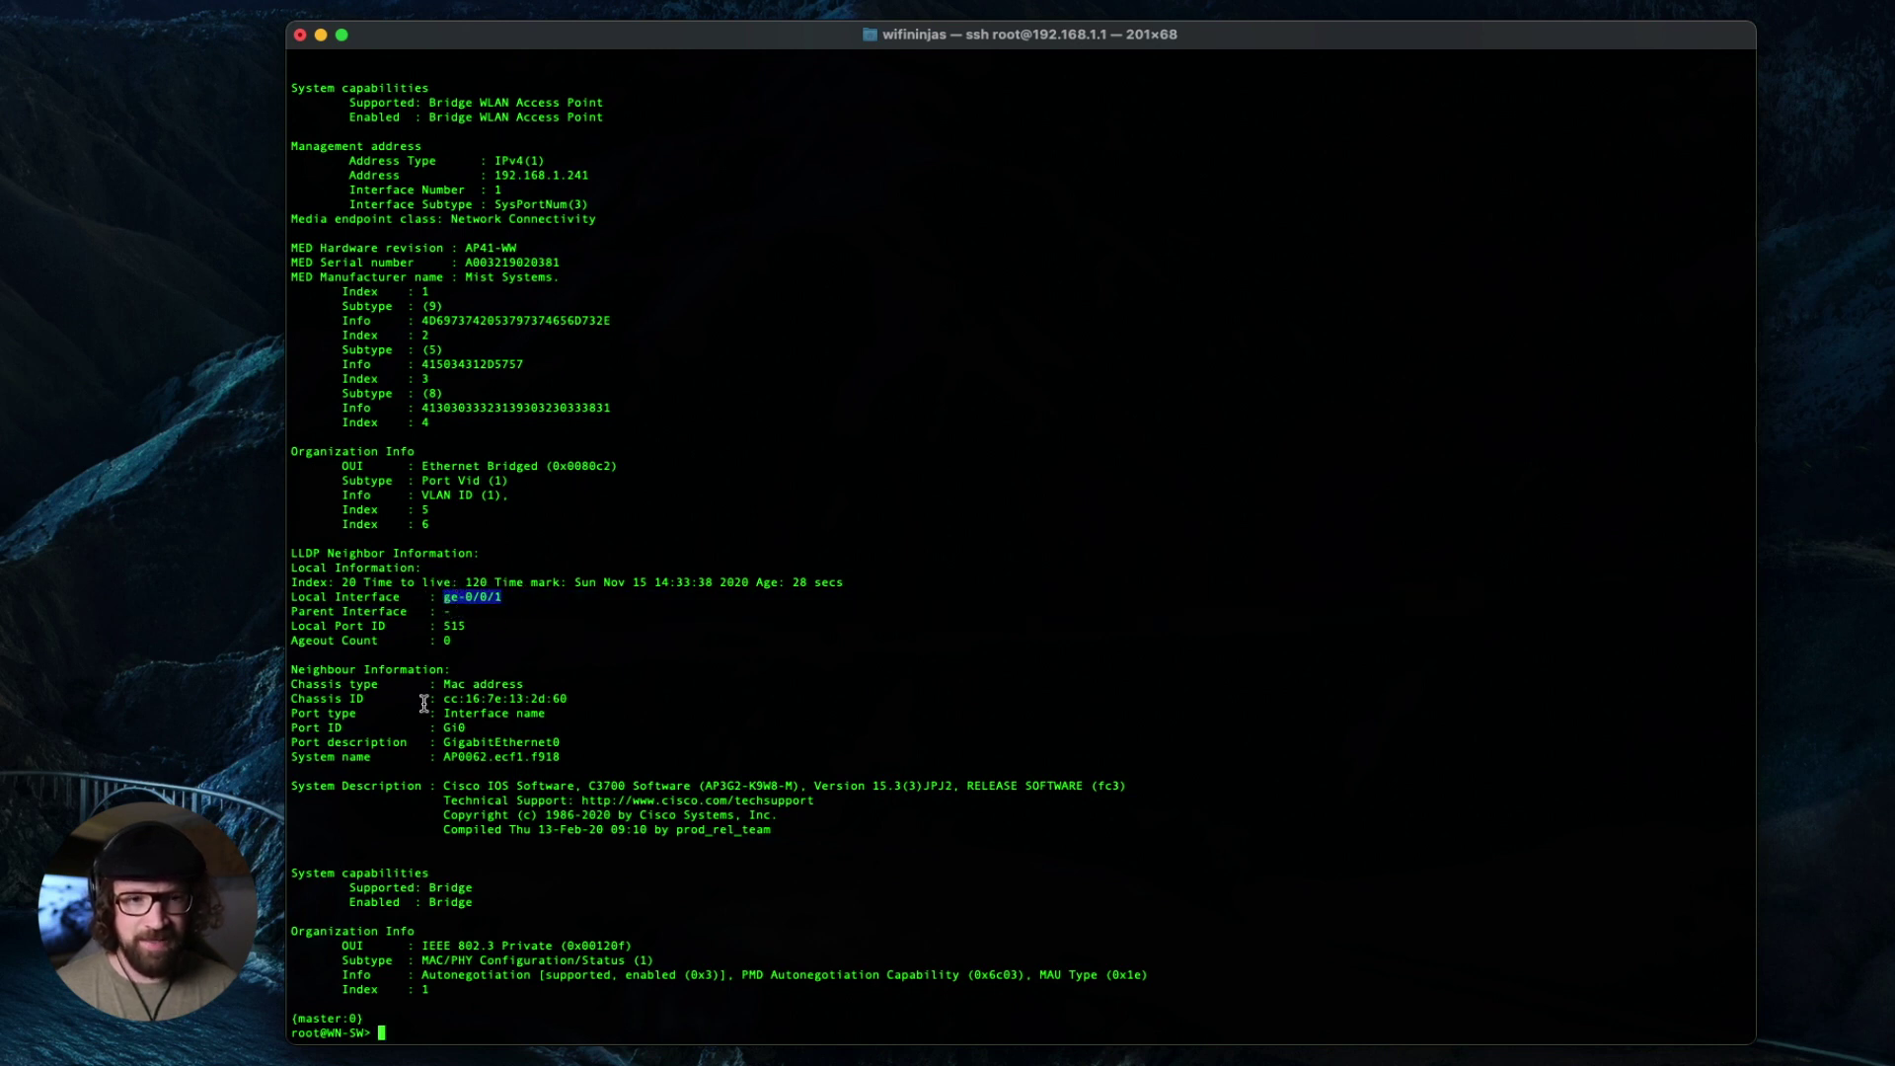
triple_click(329, 148)
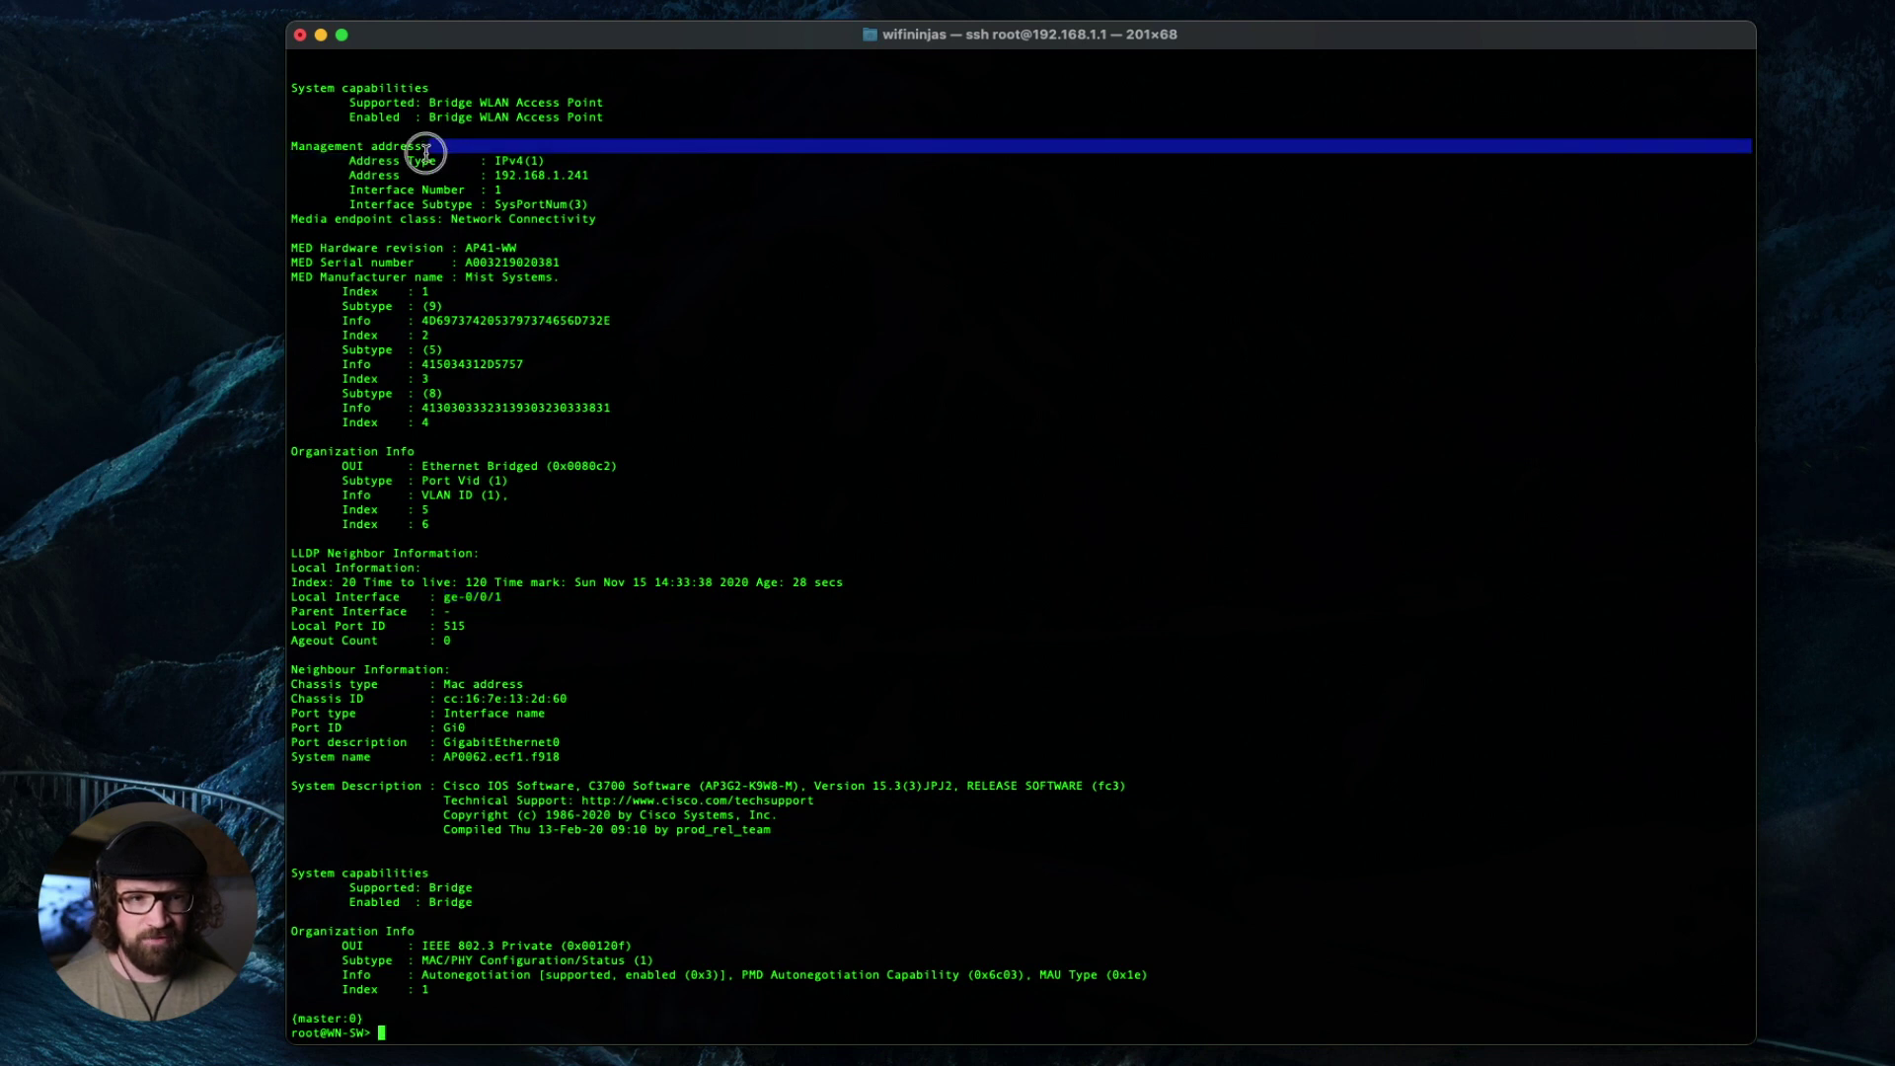
click(423, 677)
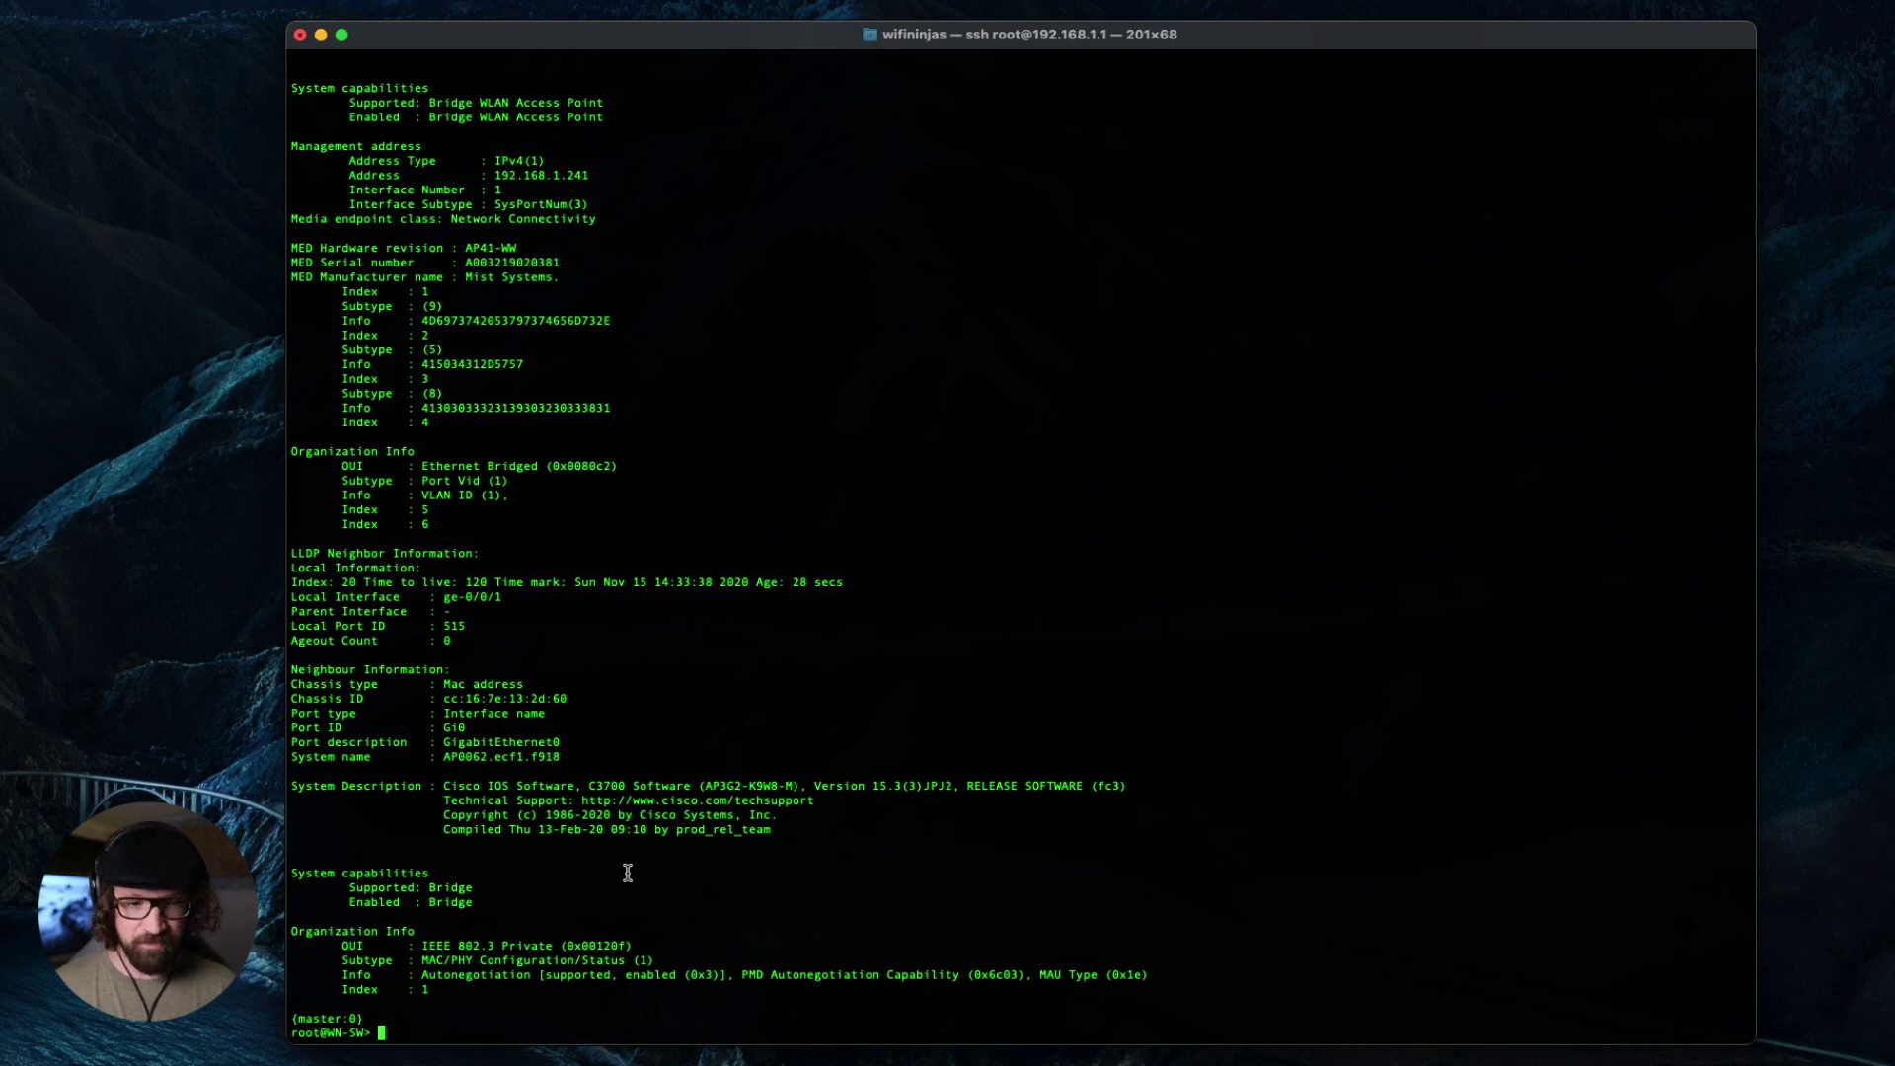
key(Return)
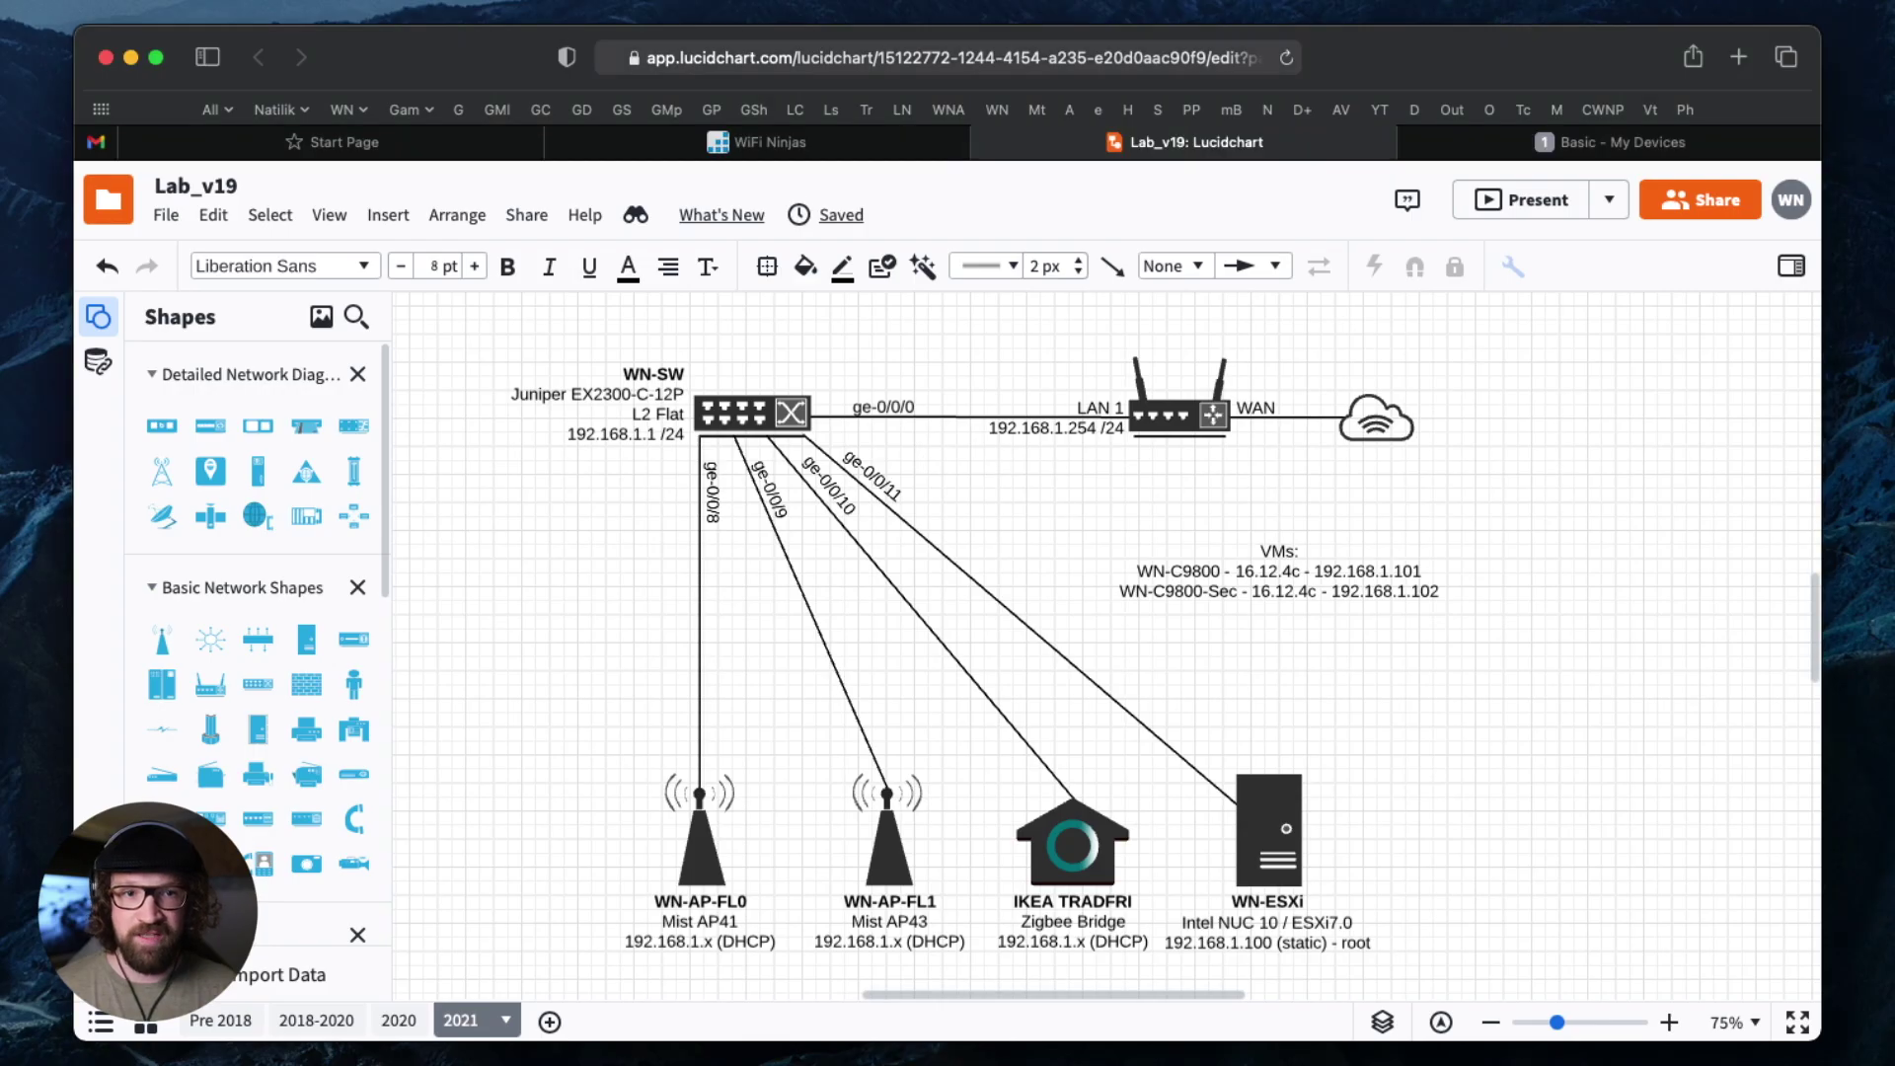
Check the Mist Additional CLI Commands that give irb unit 666 address 10.10.10.10
click(820, 147)
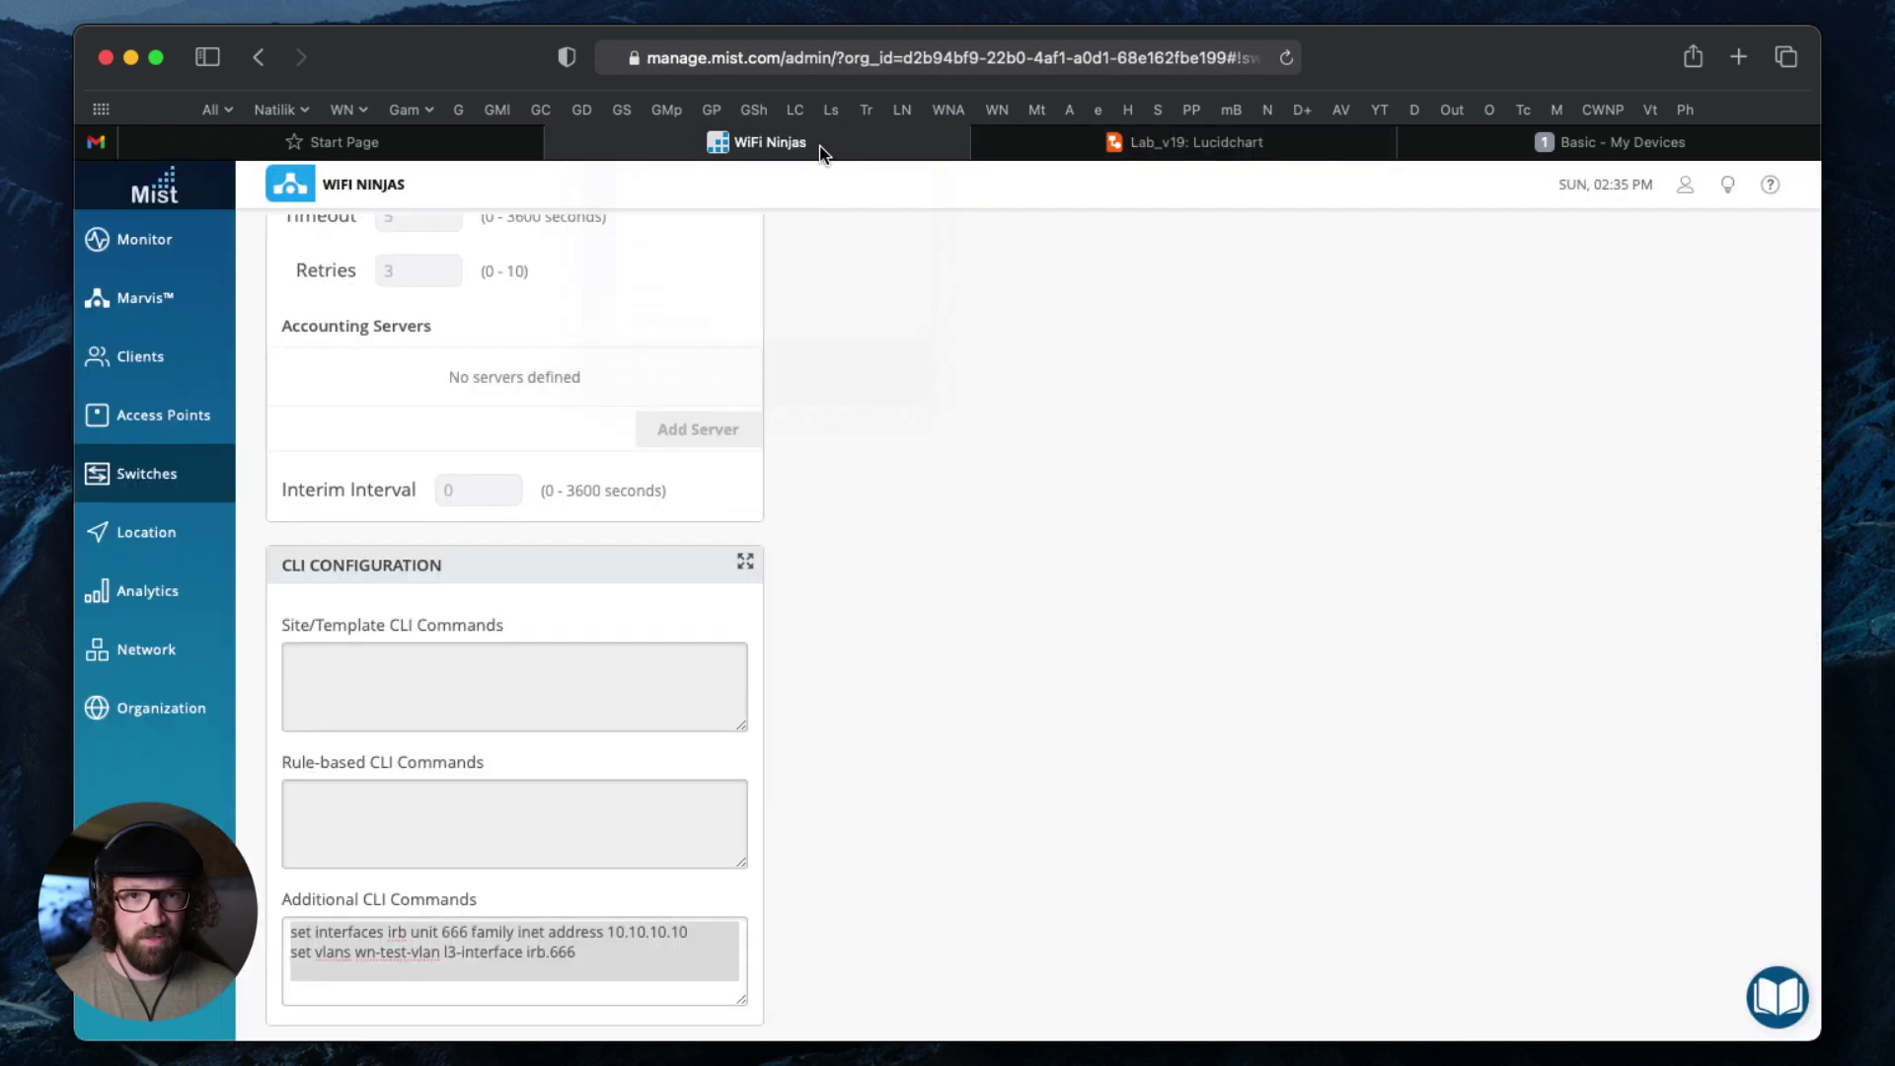
click(469, 985)
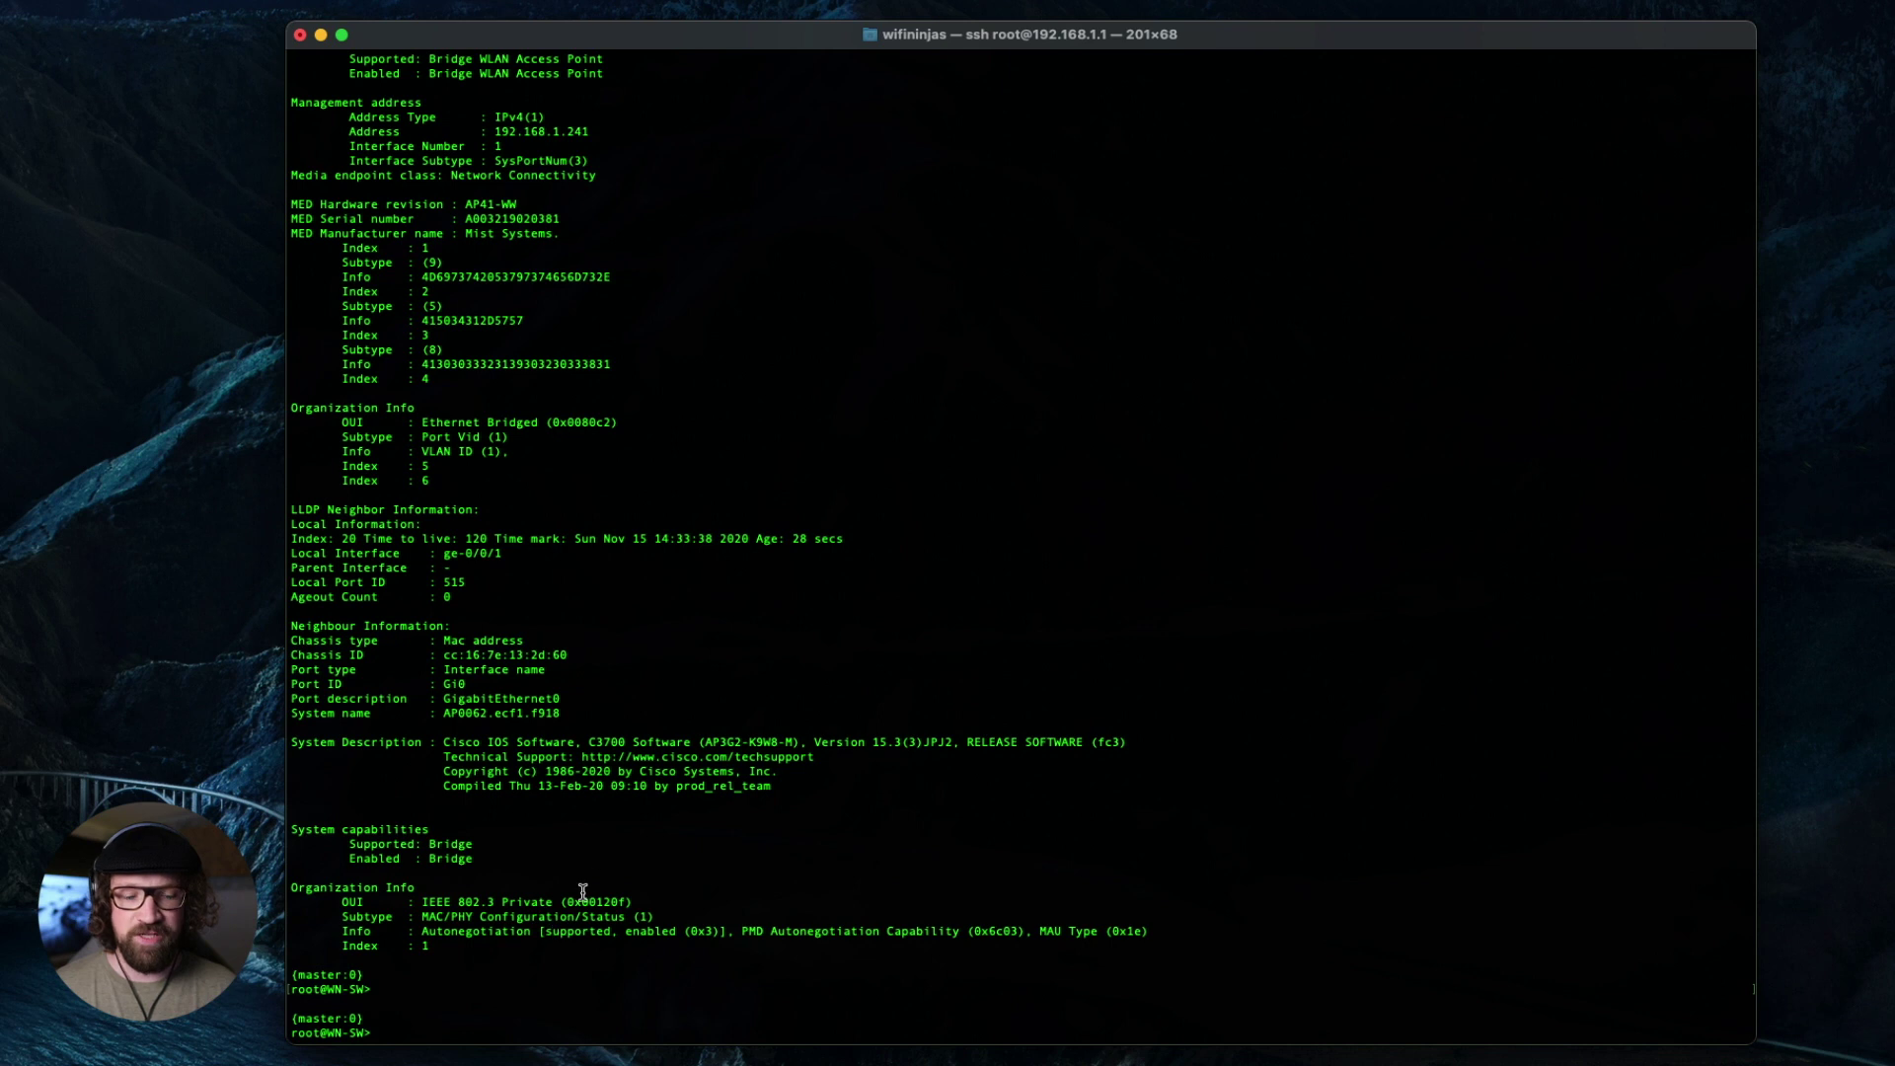
Enter configuration mode and paste the DHCP pool set commands for wn-test-vlan
key(Return)
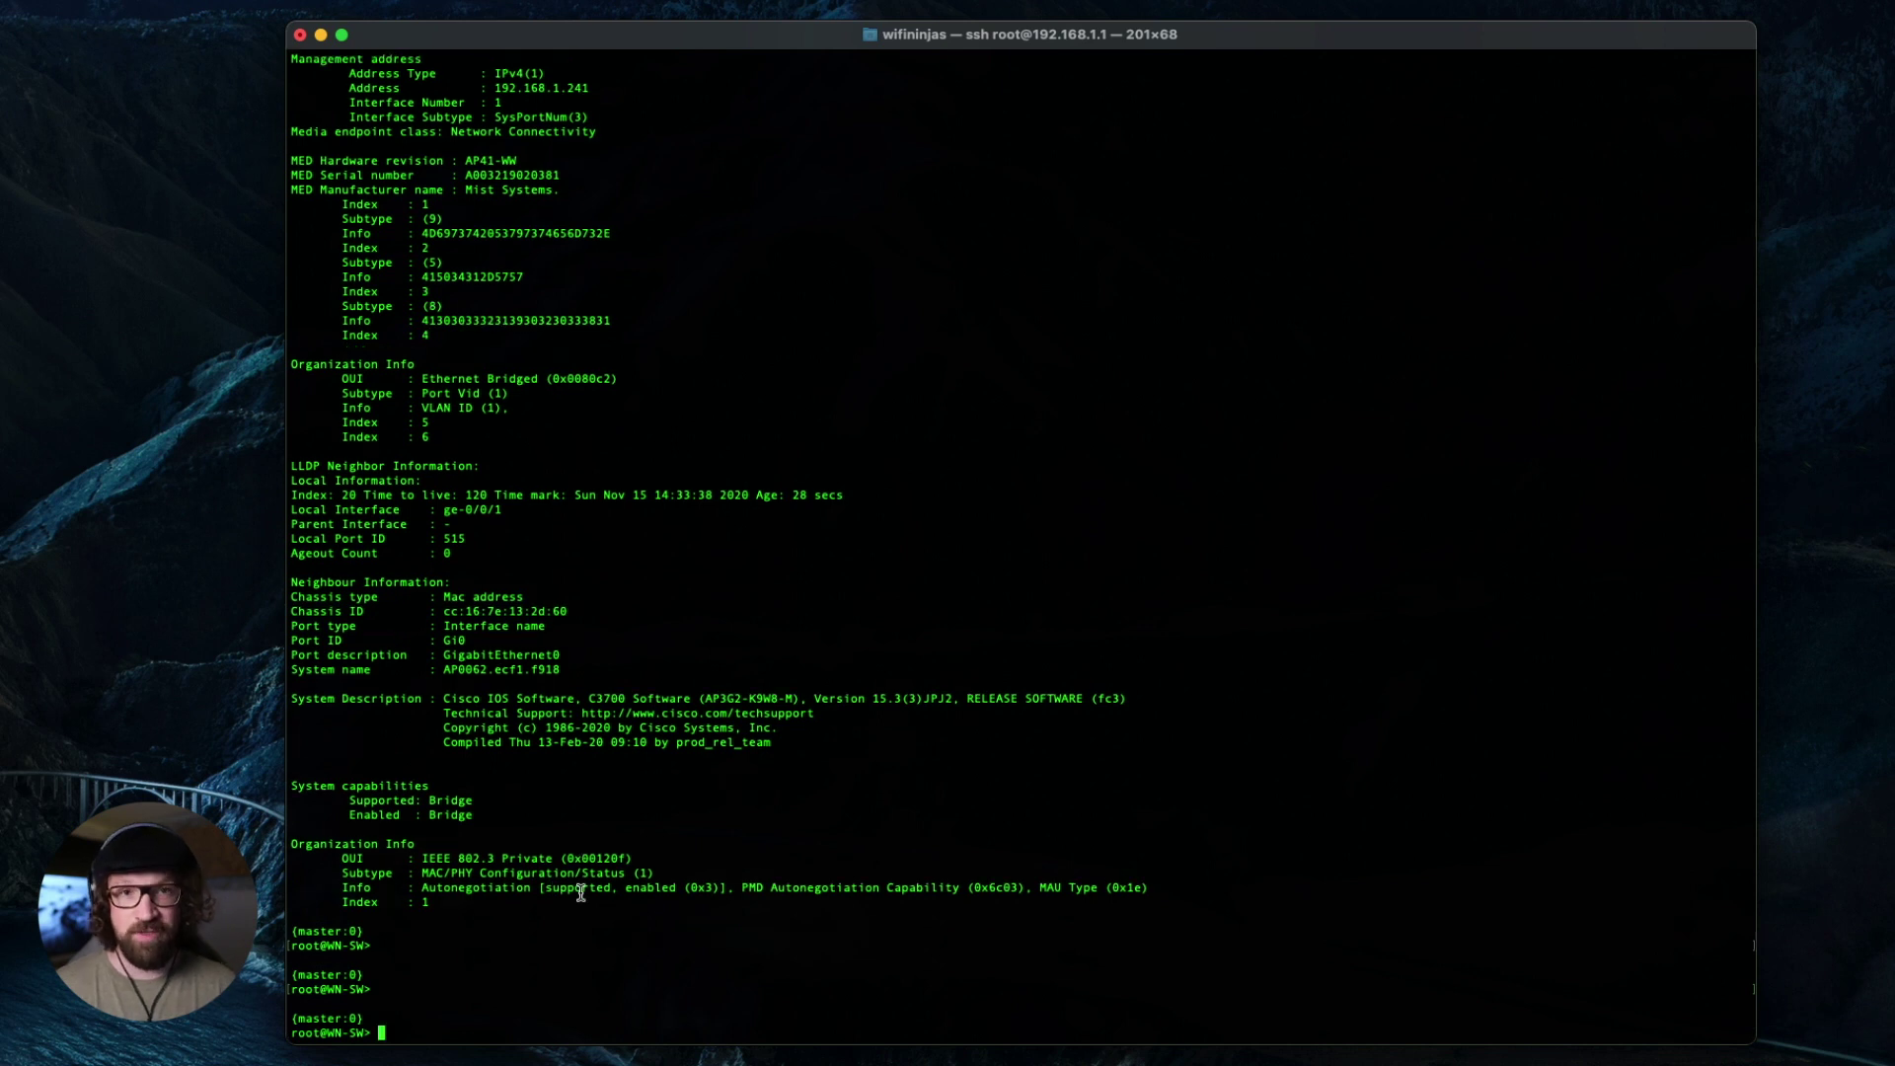
text(configure)
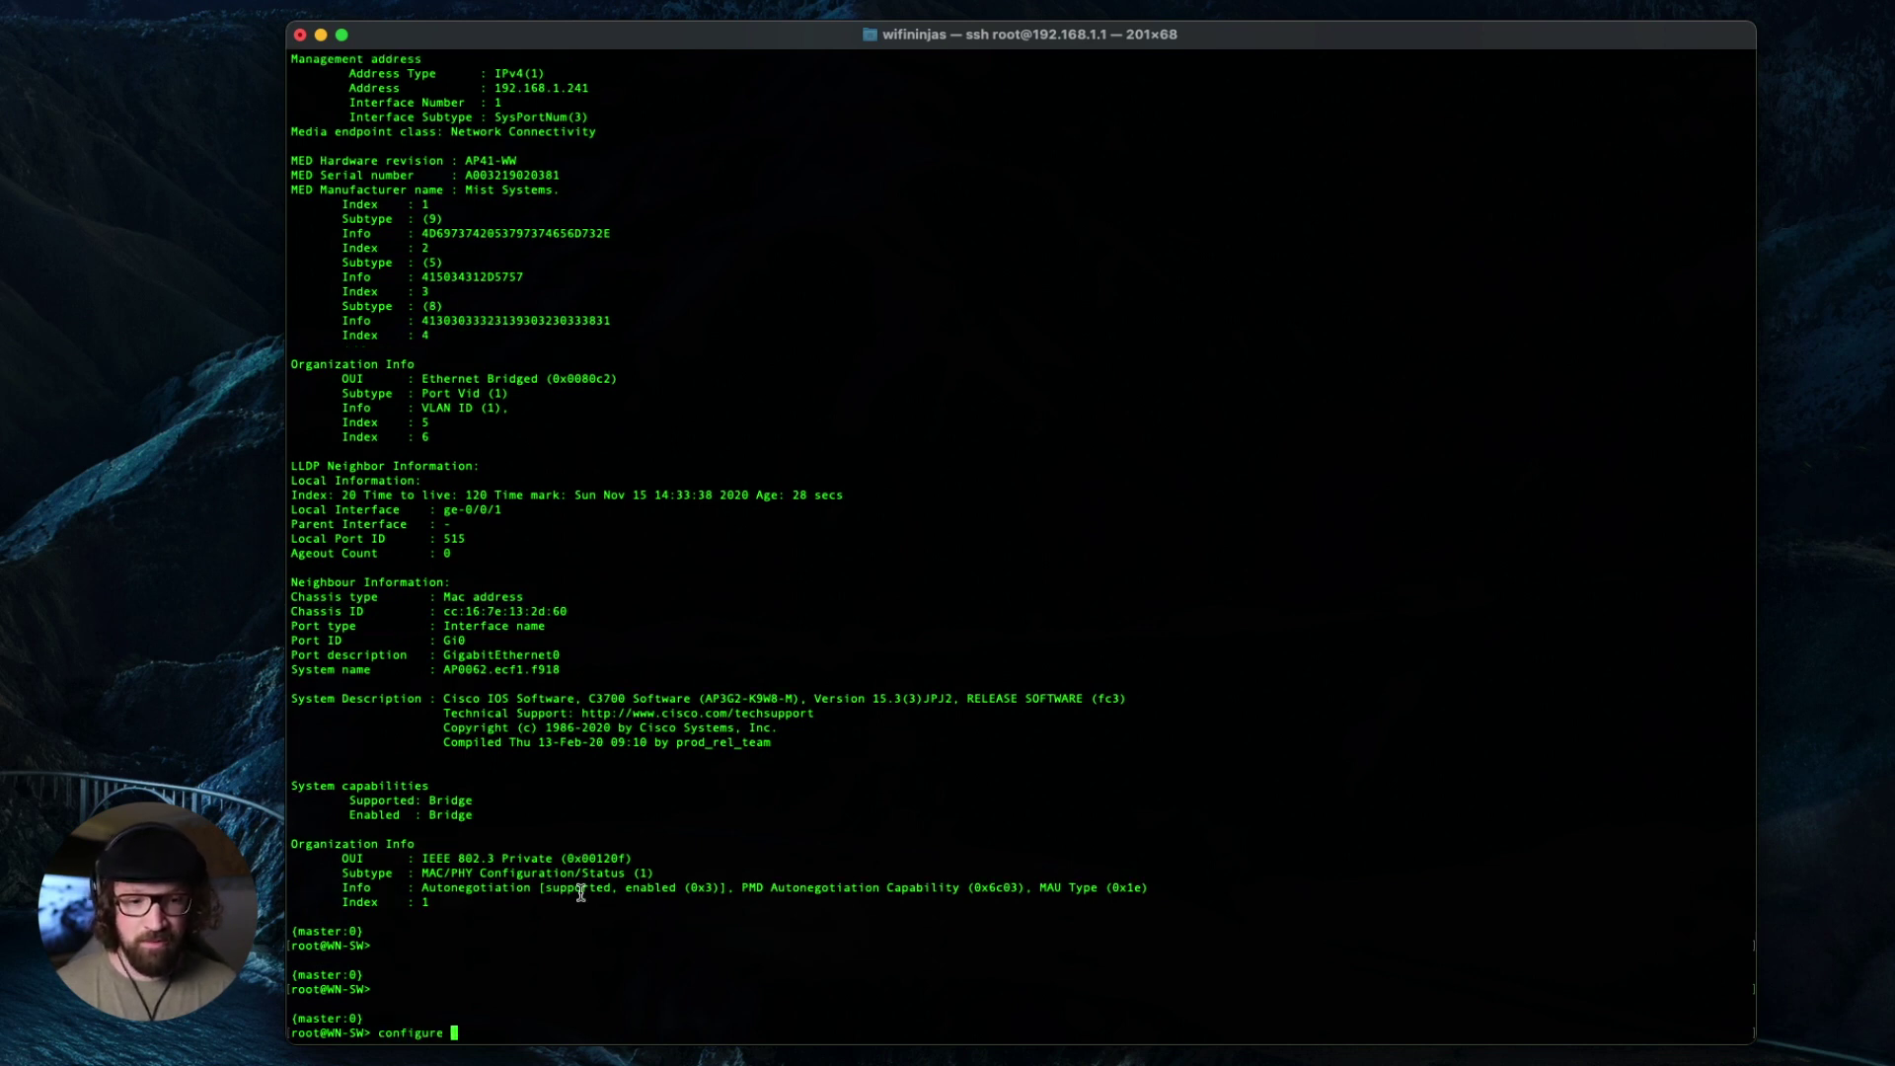
key(Return)
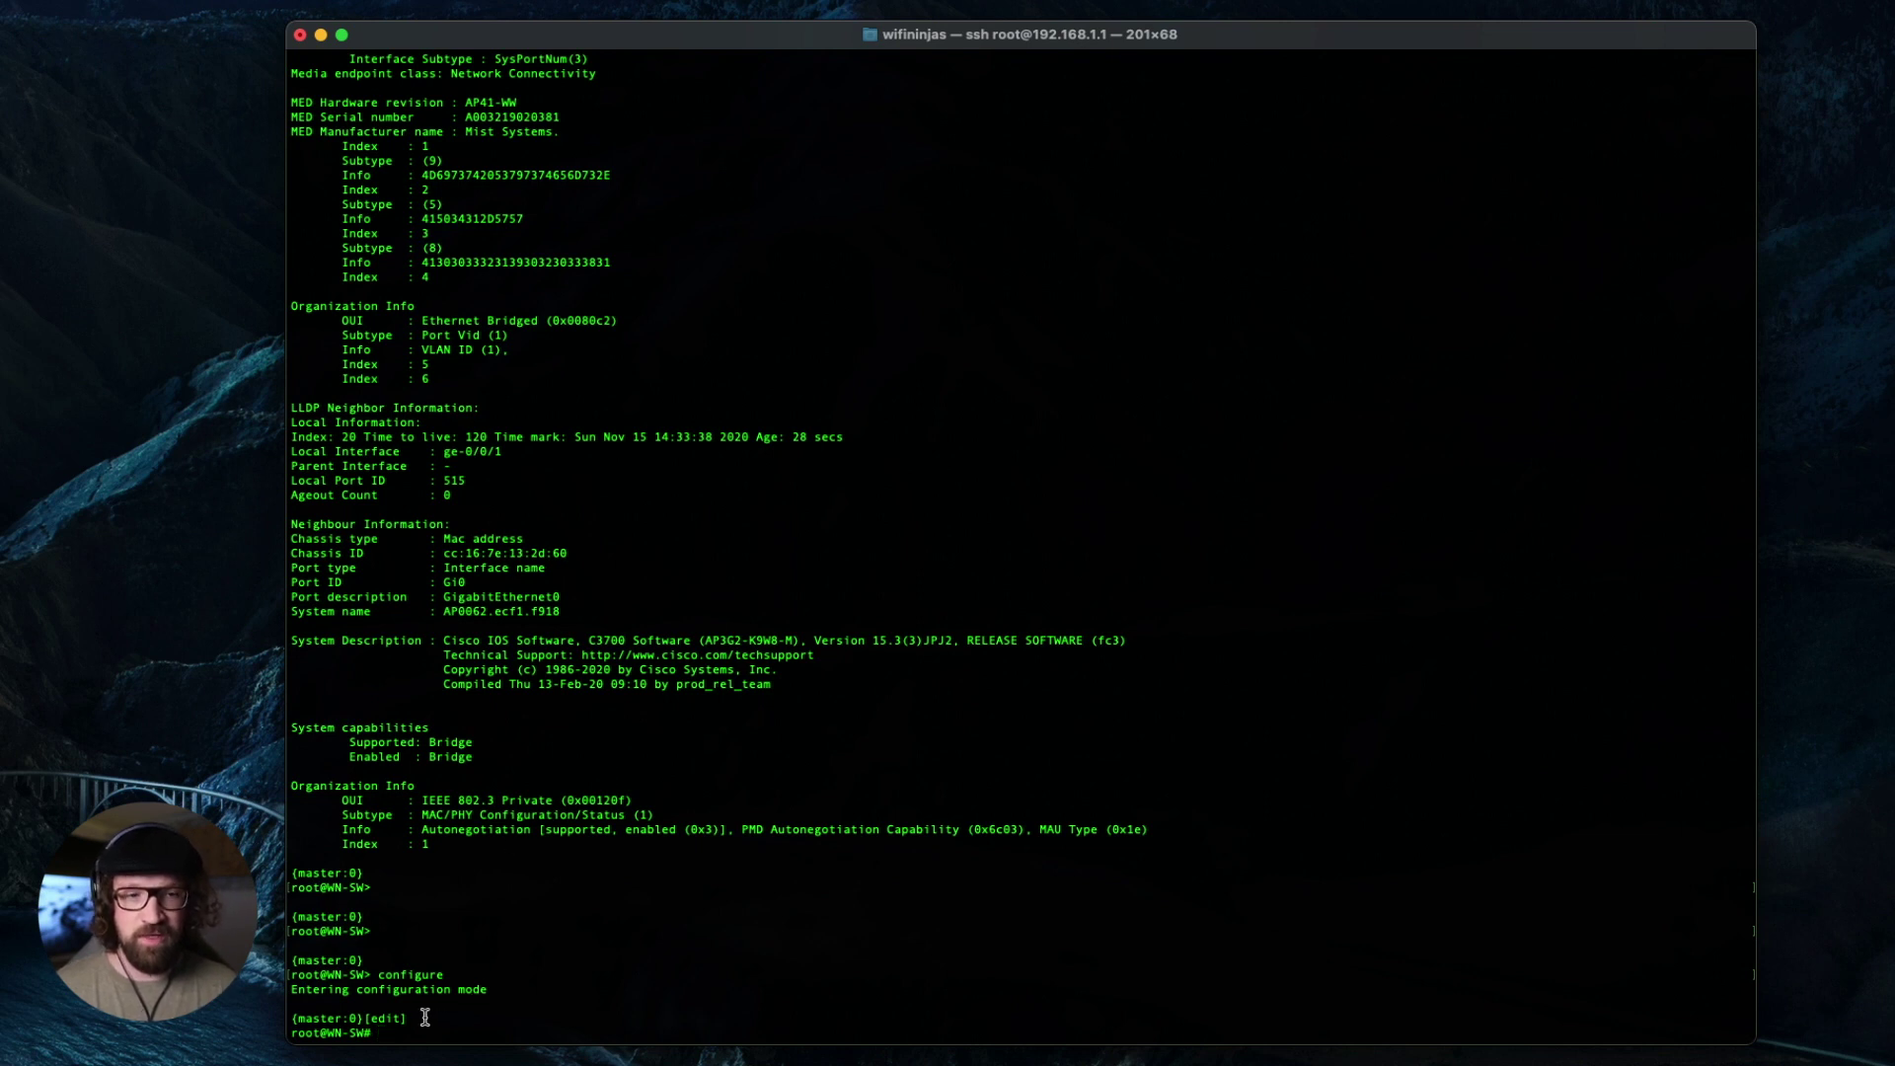
right_click(441, 1021)
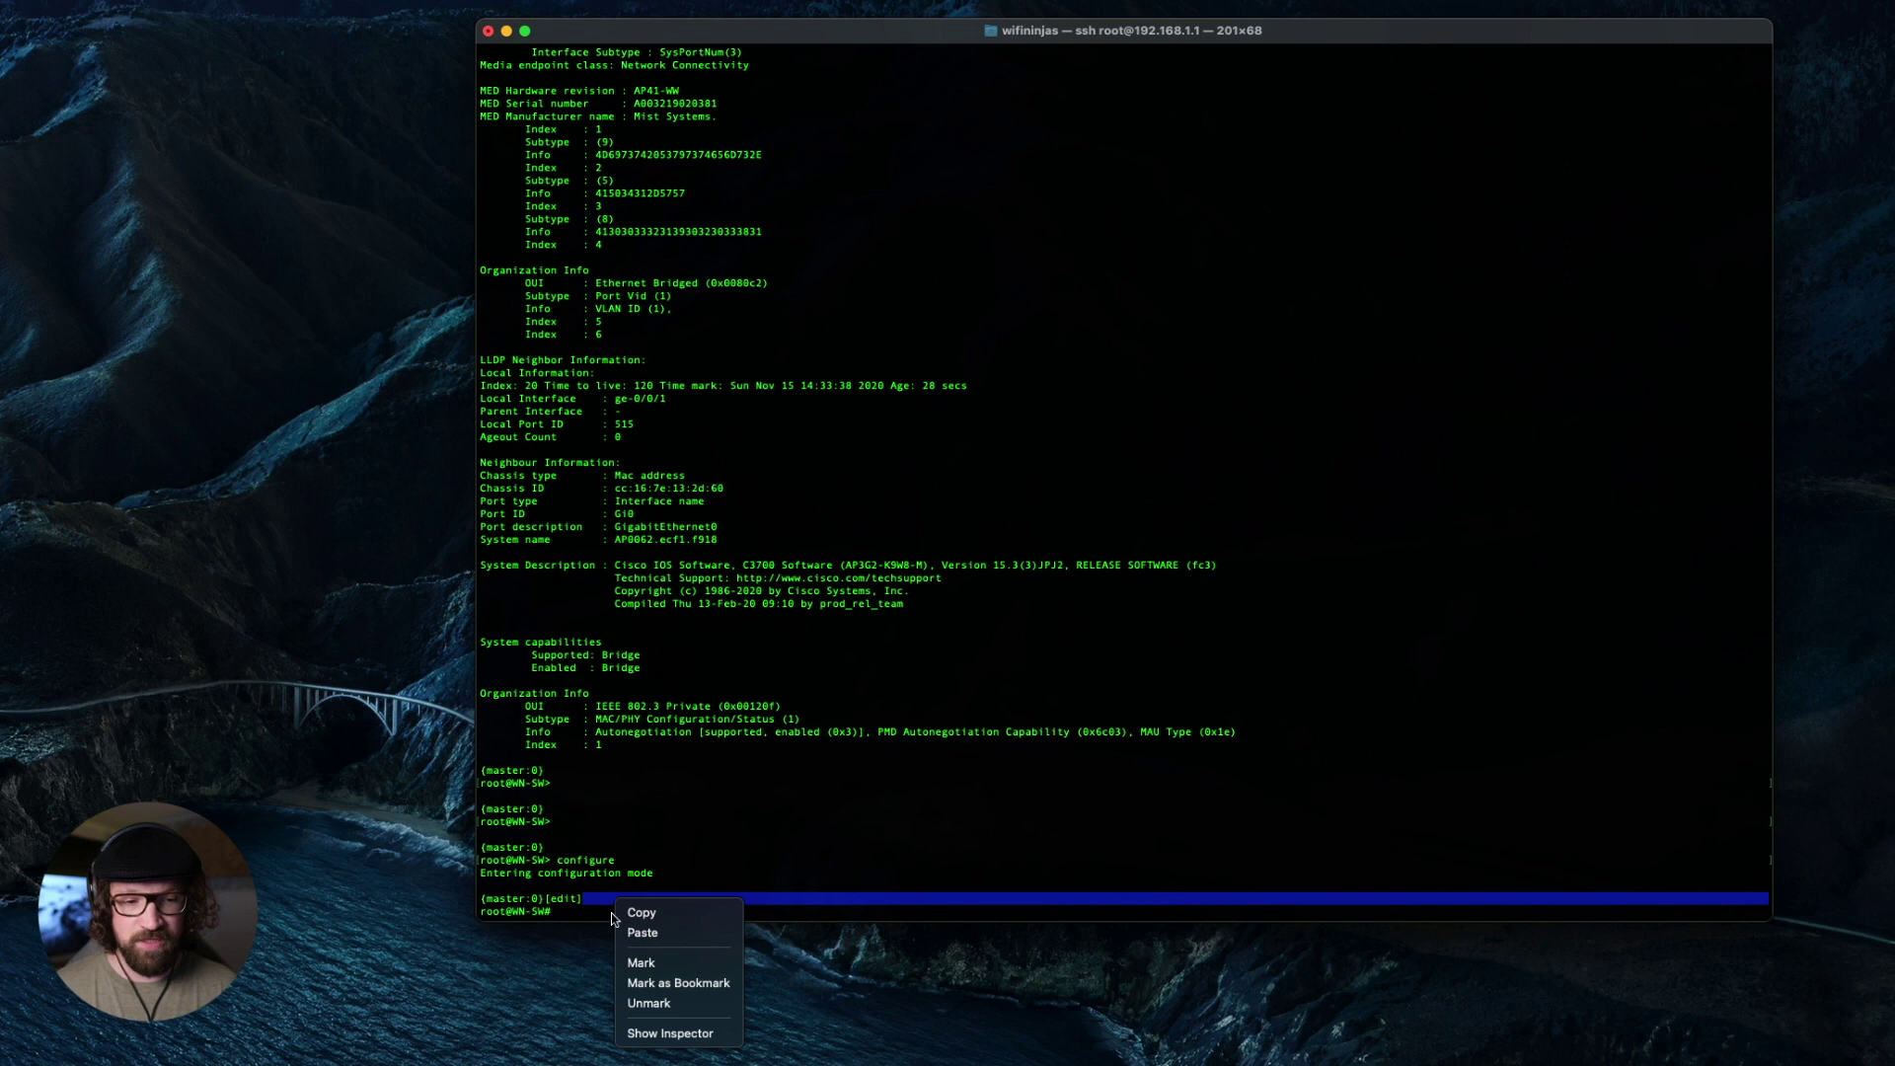
click(580, 921)
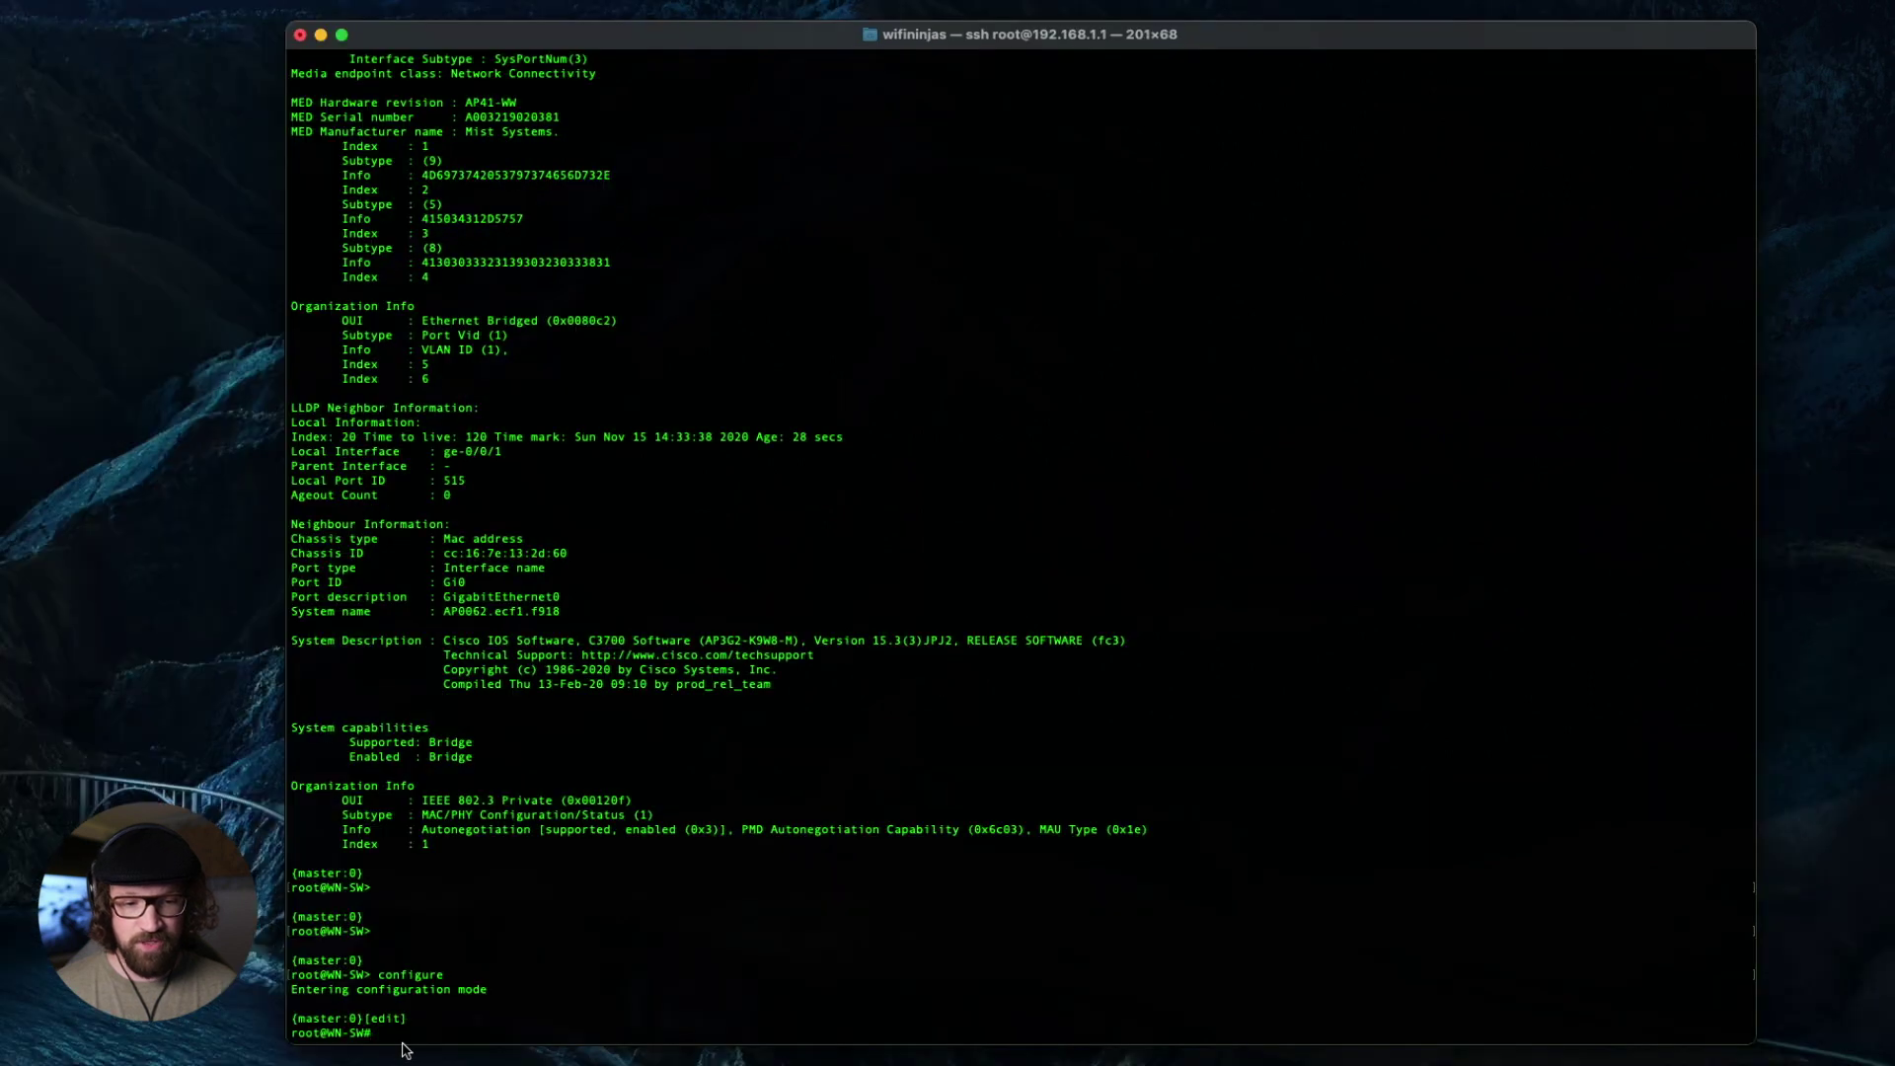
text(set system services dhcp-local-server group wifininjas interface irb.666 set access address-assignment pool wn-test-vlan family inet network 10.10.10.0/24 set access address-assignment pool wn-test-vlan family inet range wn-test-vlan-range low 10.10.10.50 set access address-assignment pool wn-test-vlan family inet range wn-test-vlan-range high 10.10.10.250 set access address-assignment pool wn-test-vlan family inet dhcp-attributes router 10.10.10.10 set access address-assignment pool wn-test-vlan family inet dhcp-attributes name-server 8.8.8.8 set access address-assignment pool wn-test-vlan family inet dhcp-attributes name-server 8.8.4.4 set access address-assignment pool wn-test-vlan family inet dhcp-attributes name-server 192.168.1.254)
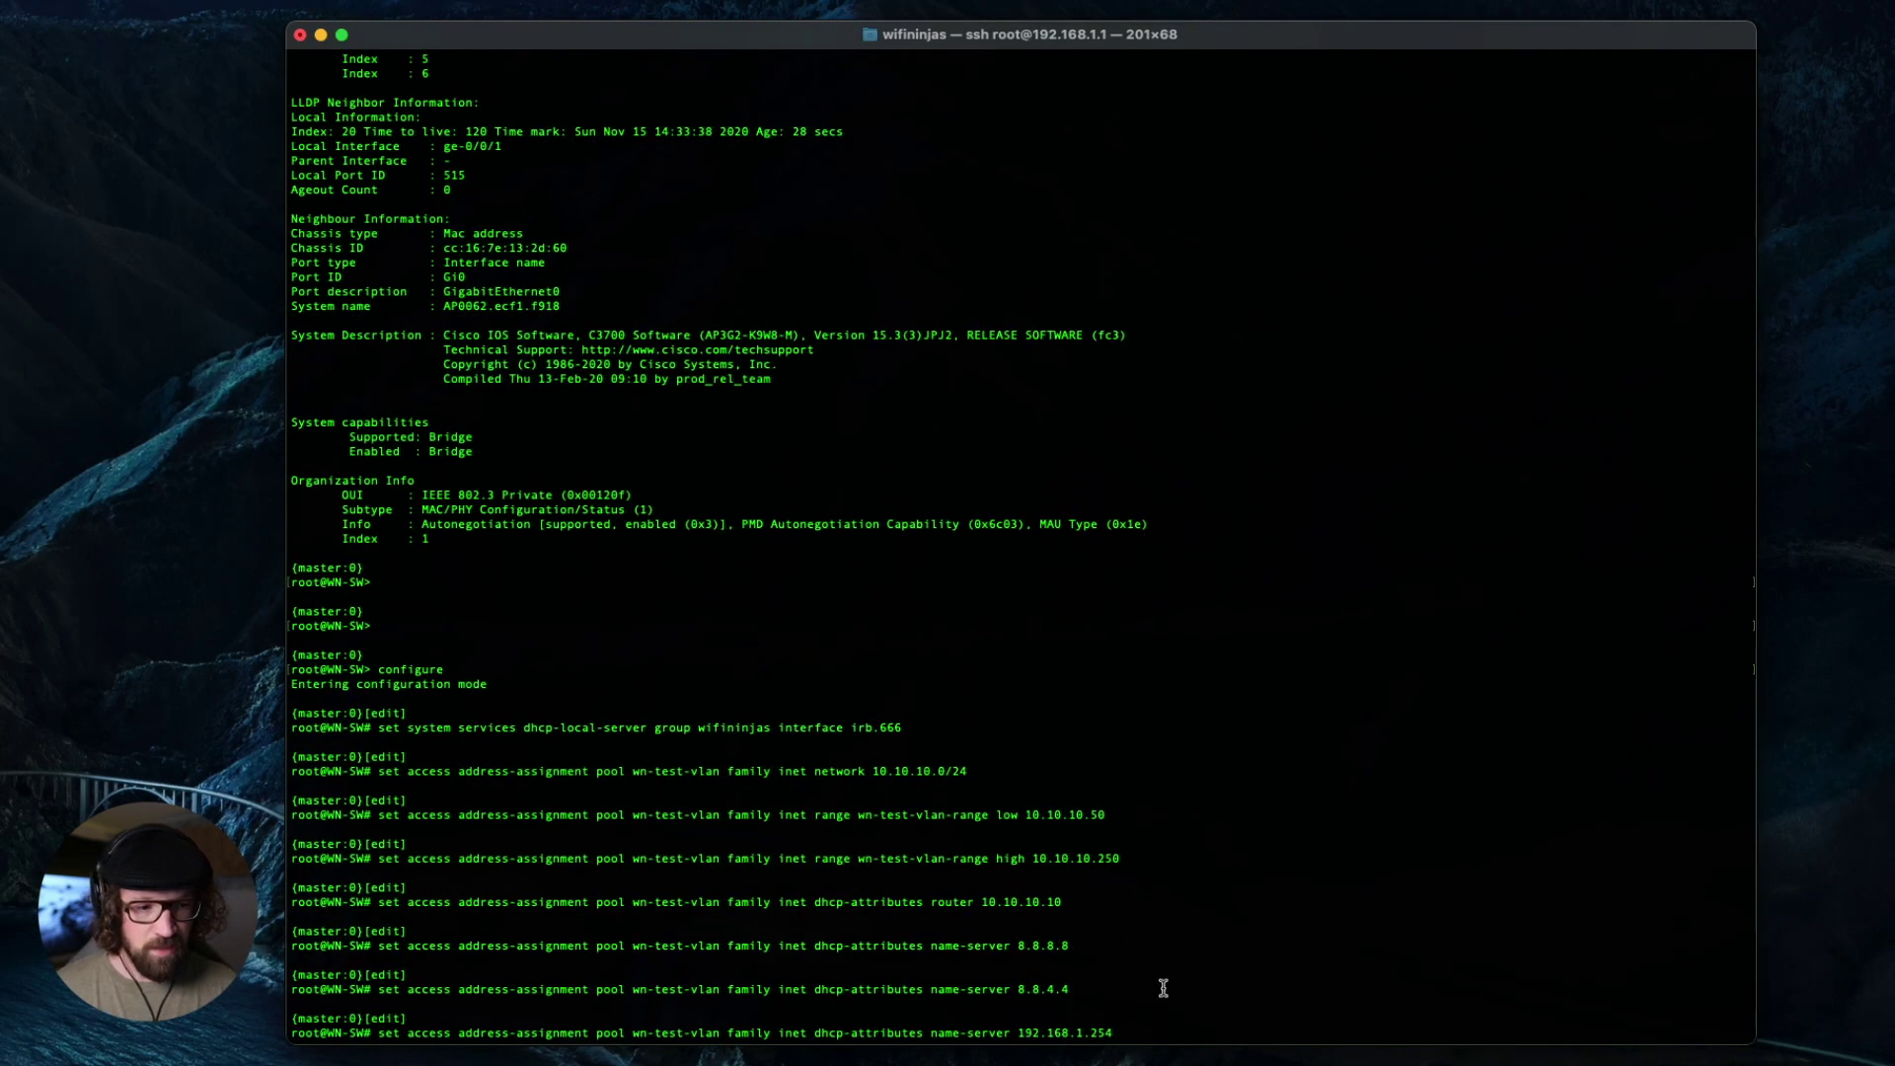
key(Return)
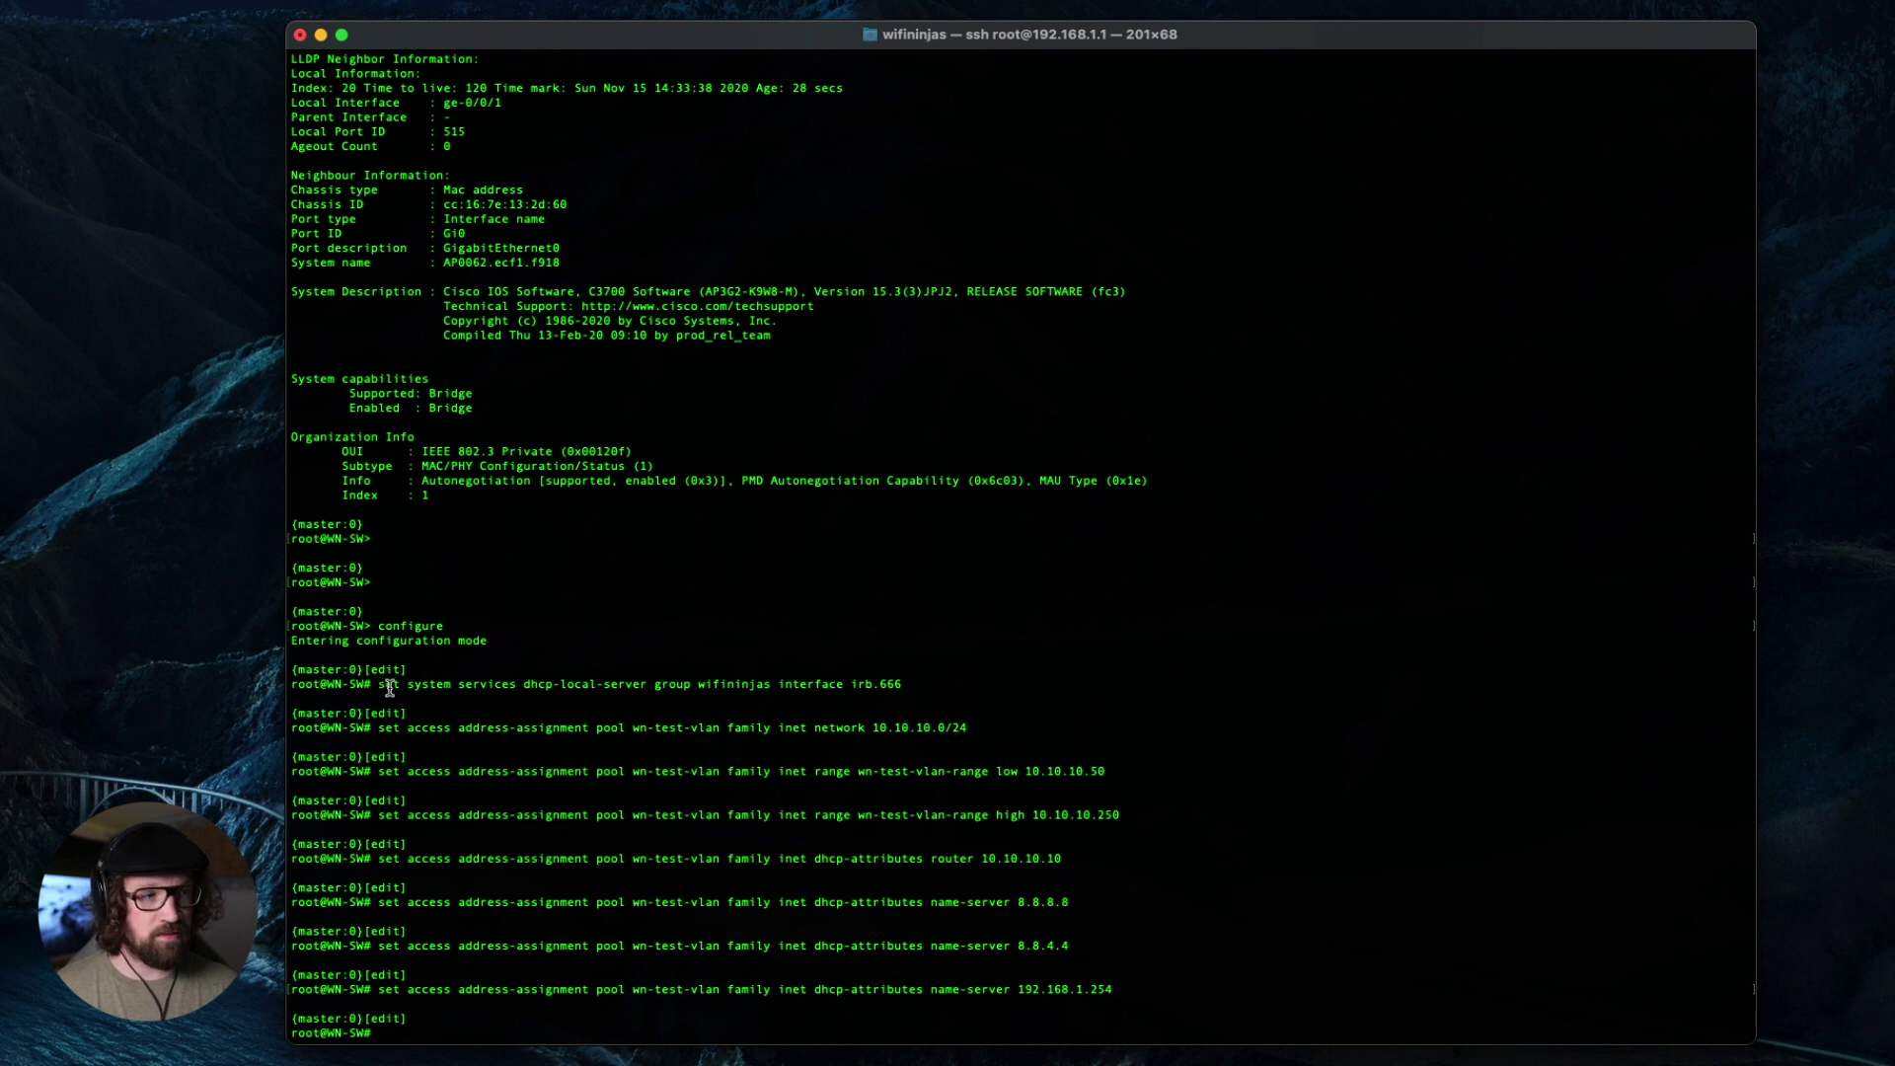
Highlight the system services dhcp-local-server group wifininjas and access address-assignment parts
click(559, 687)
drag(560, 687, 740, 680)
click(613, 692)
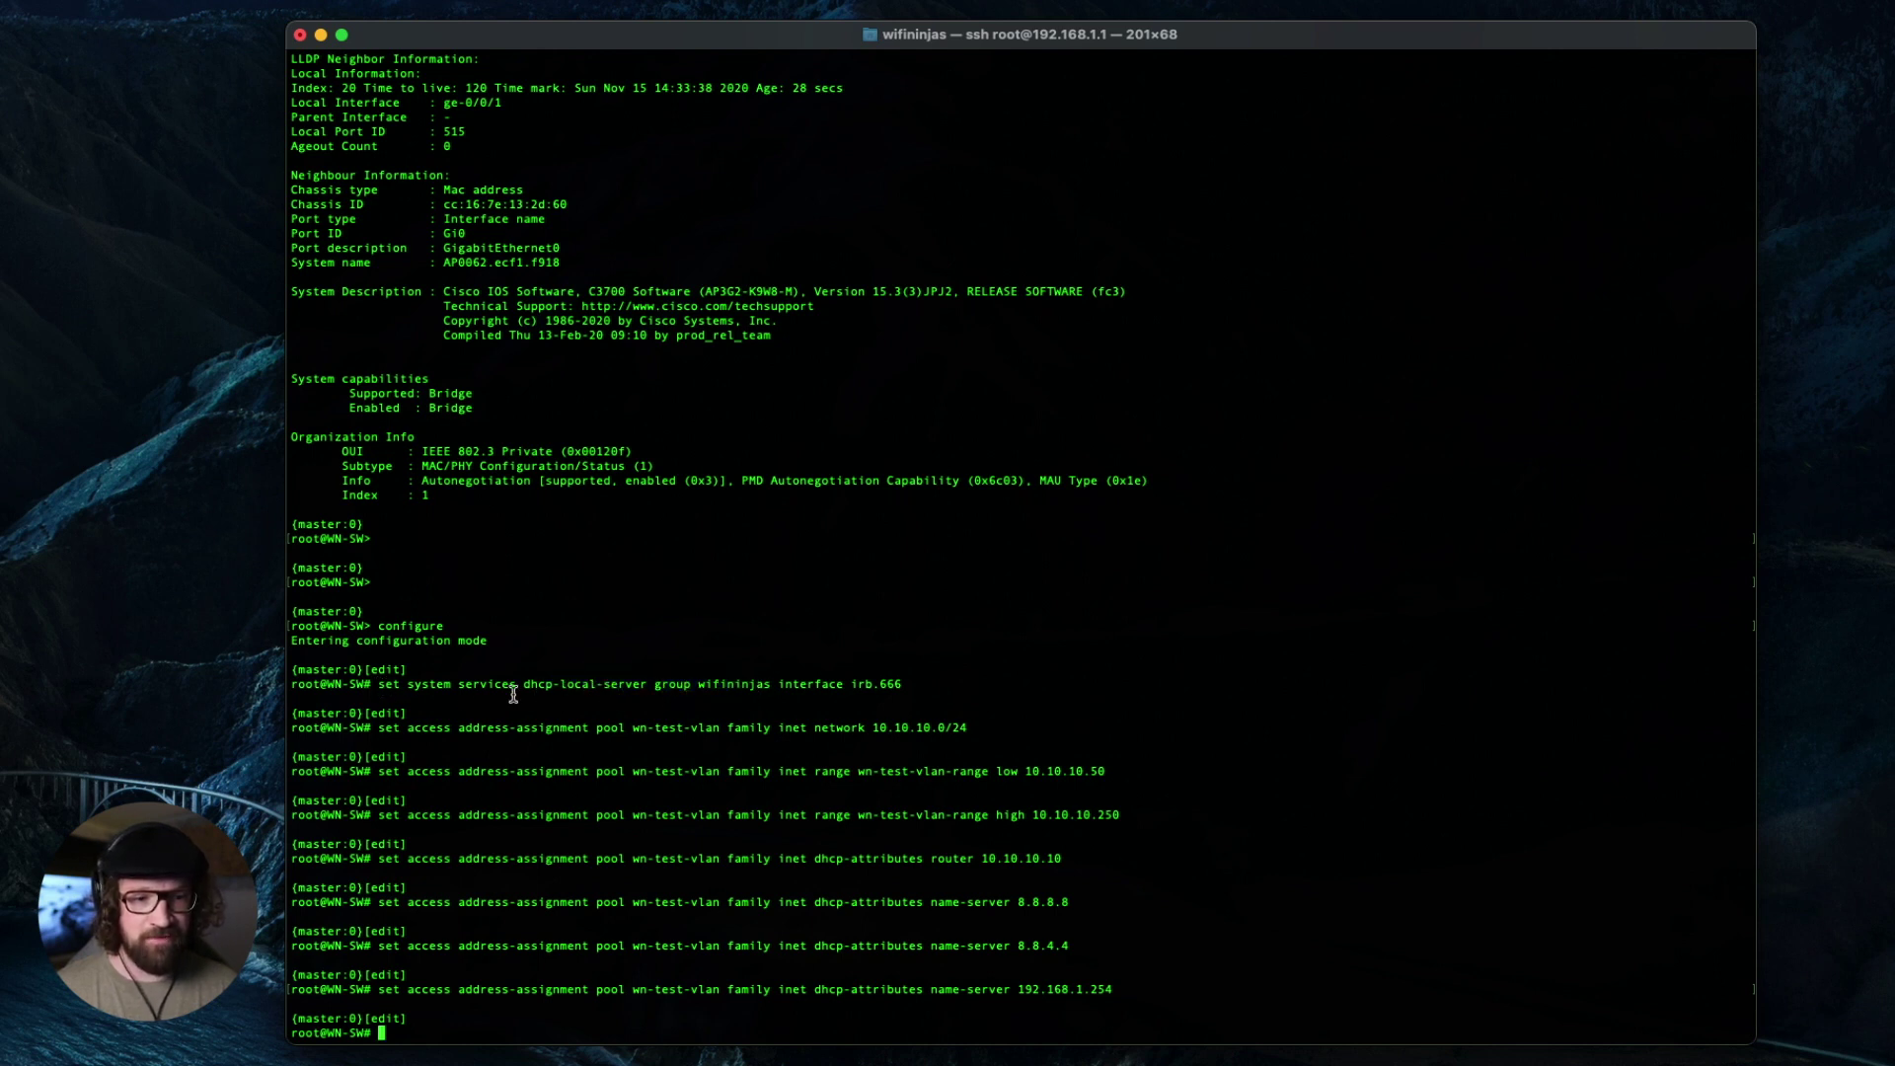
drag(458, 687, 545, 687)
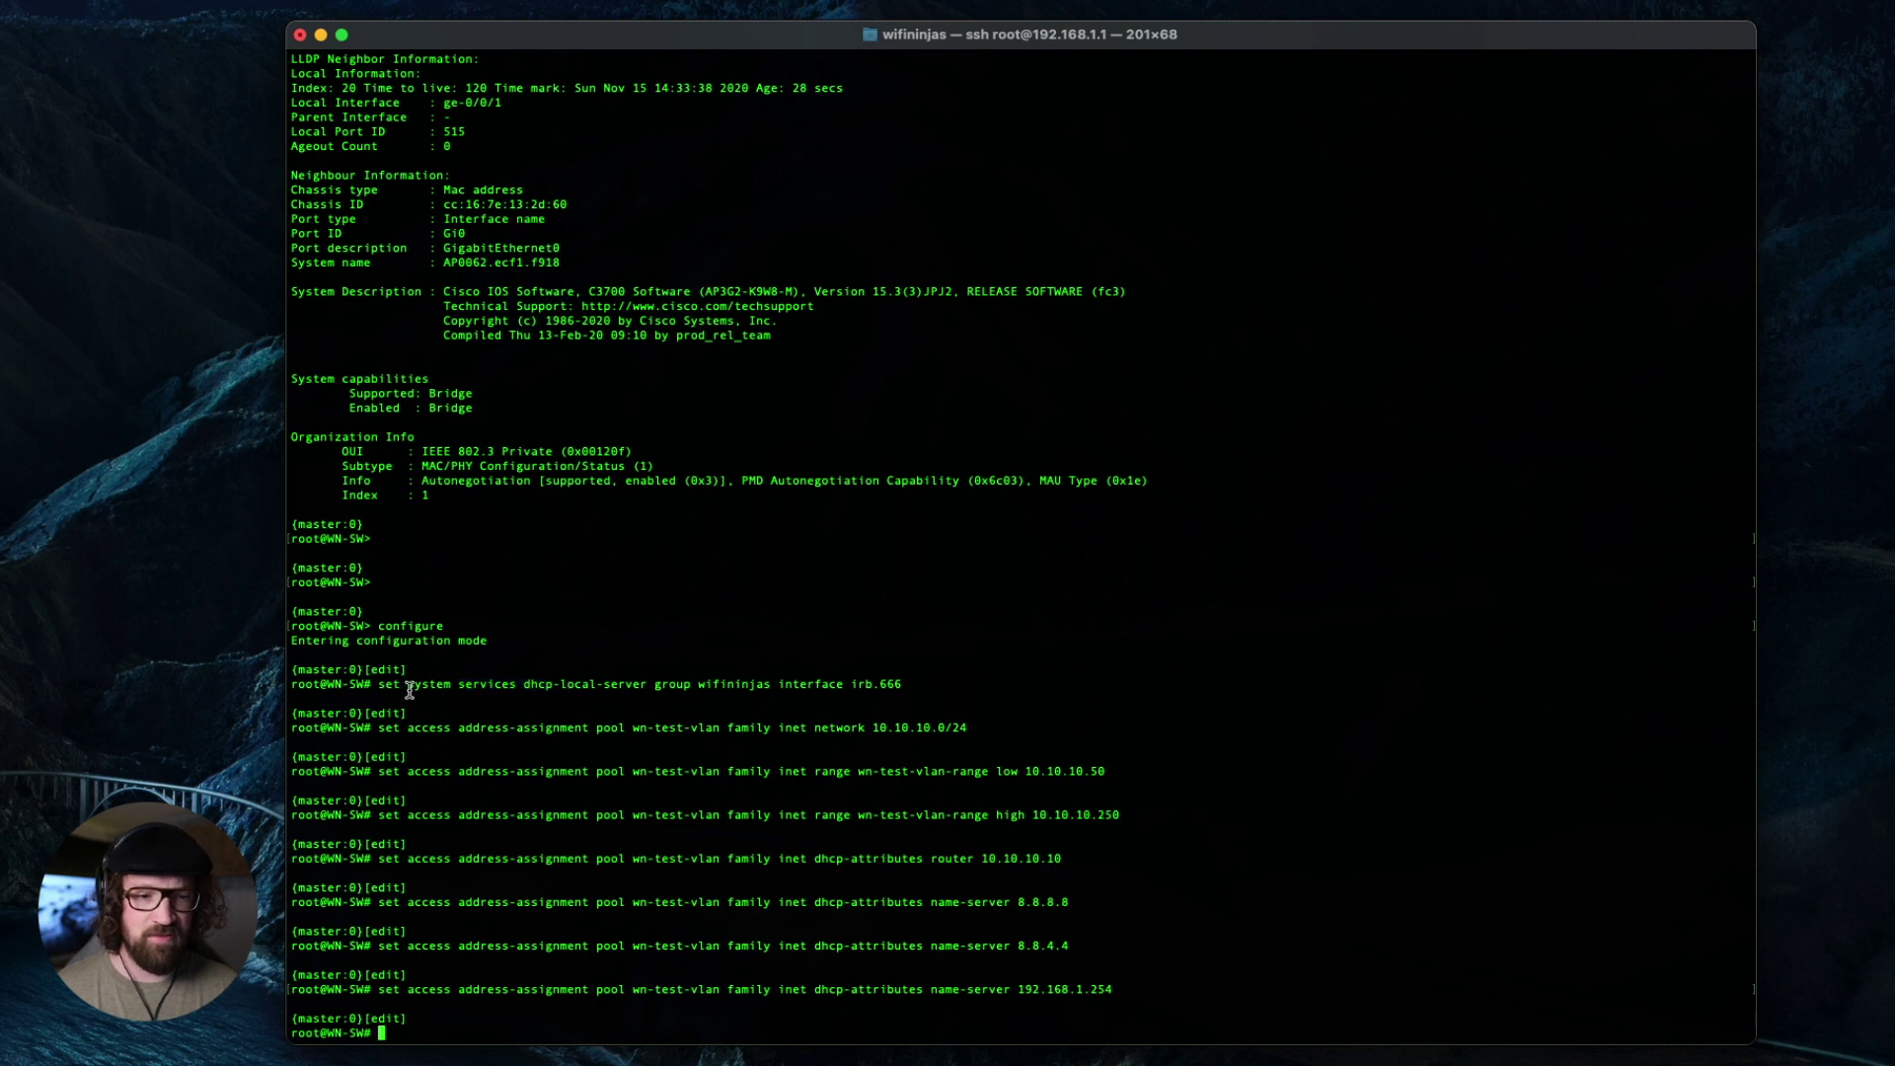
drag(407, 686, 545, 686)
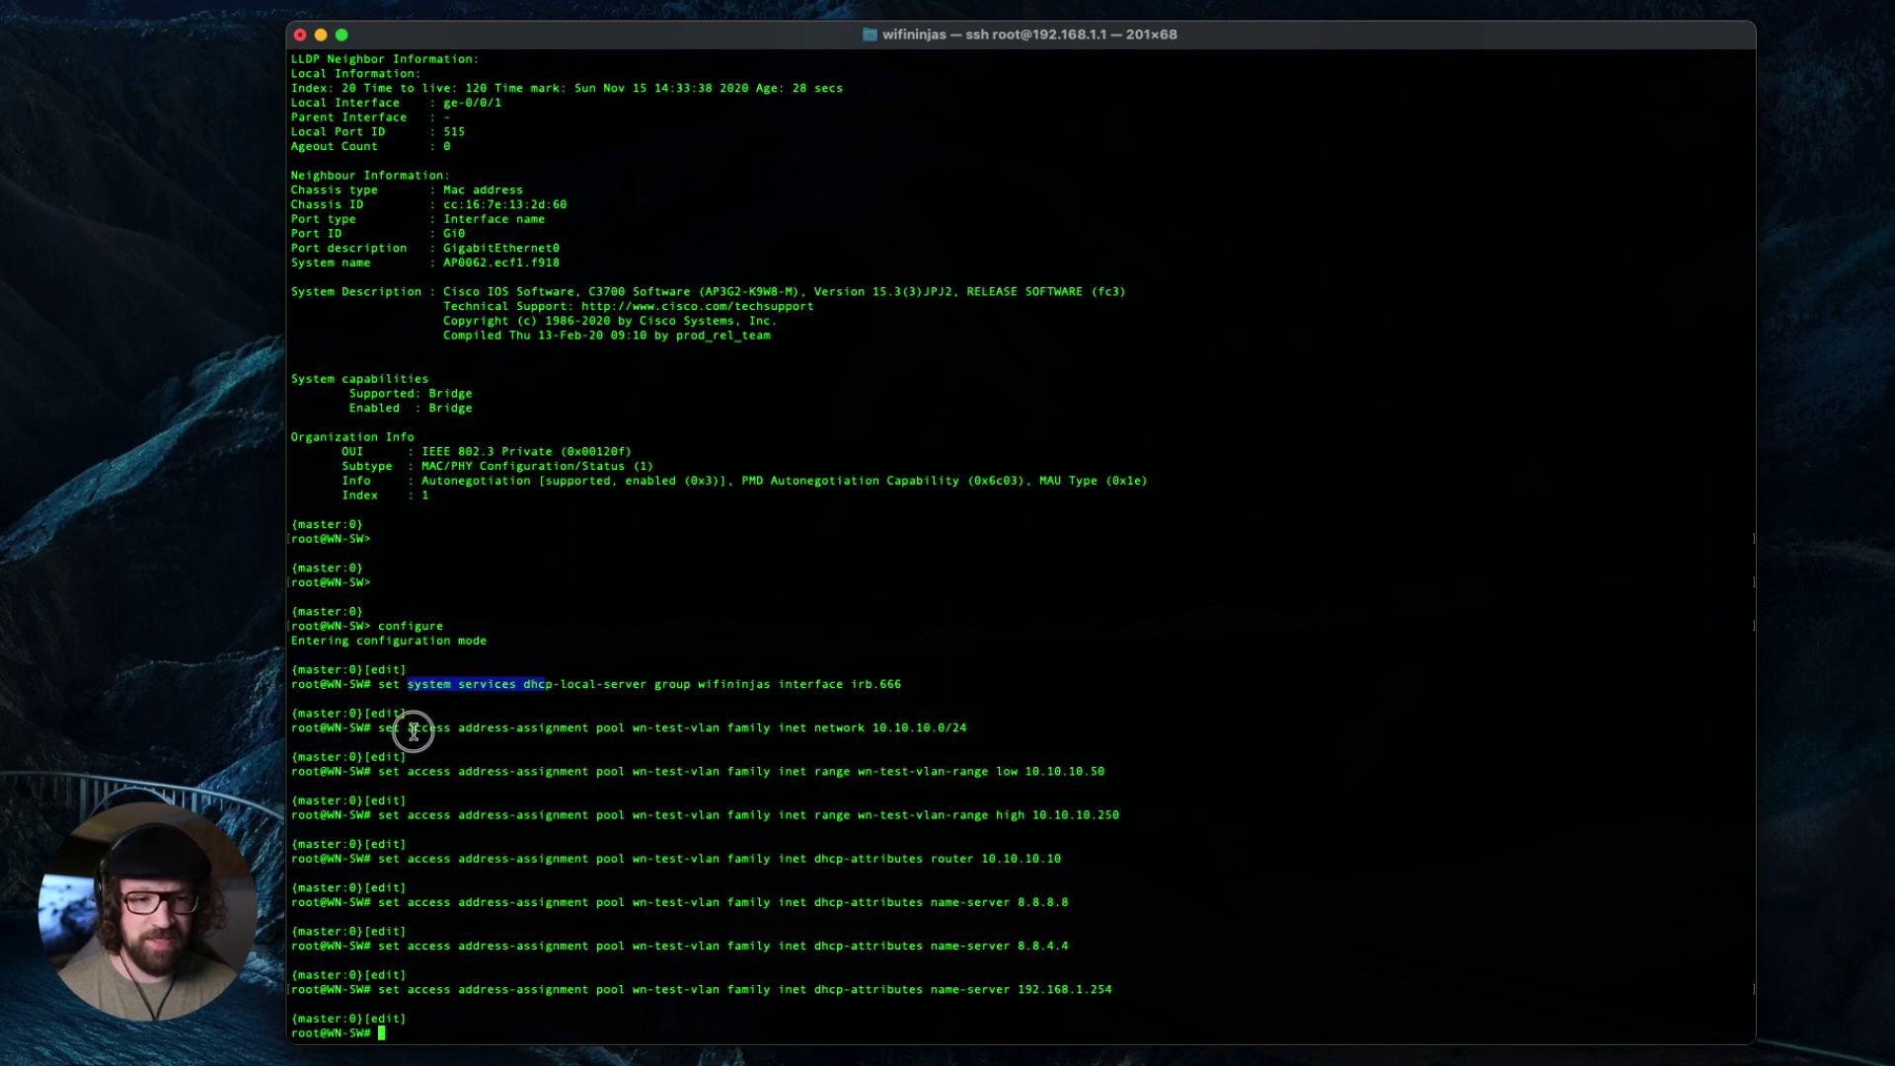
drag(412, 727, 900, 688)
click(521, 690)
click(819, 688)
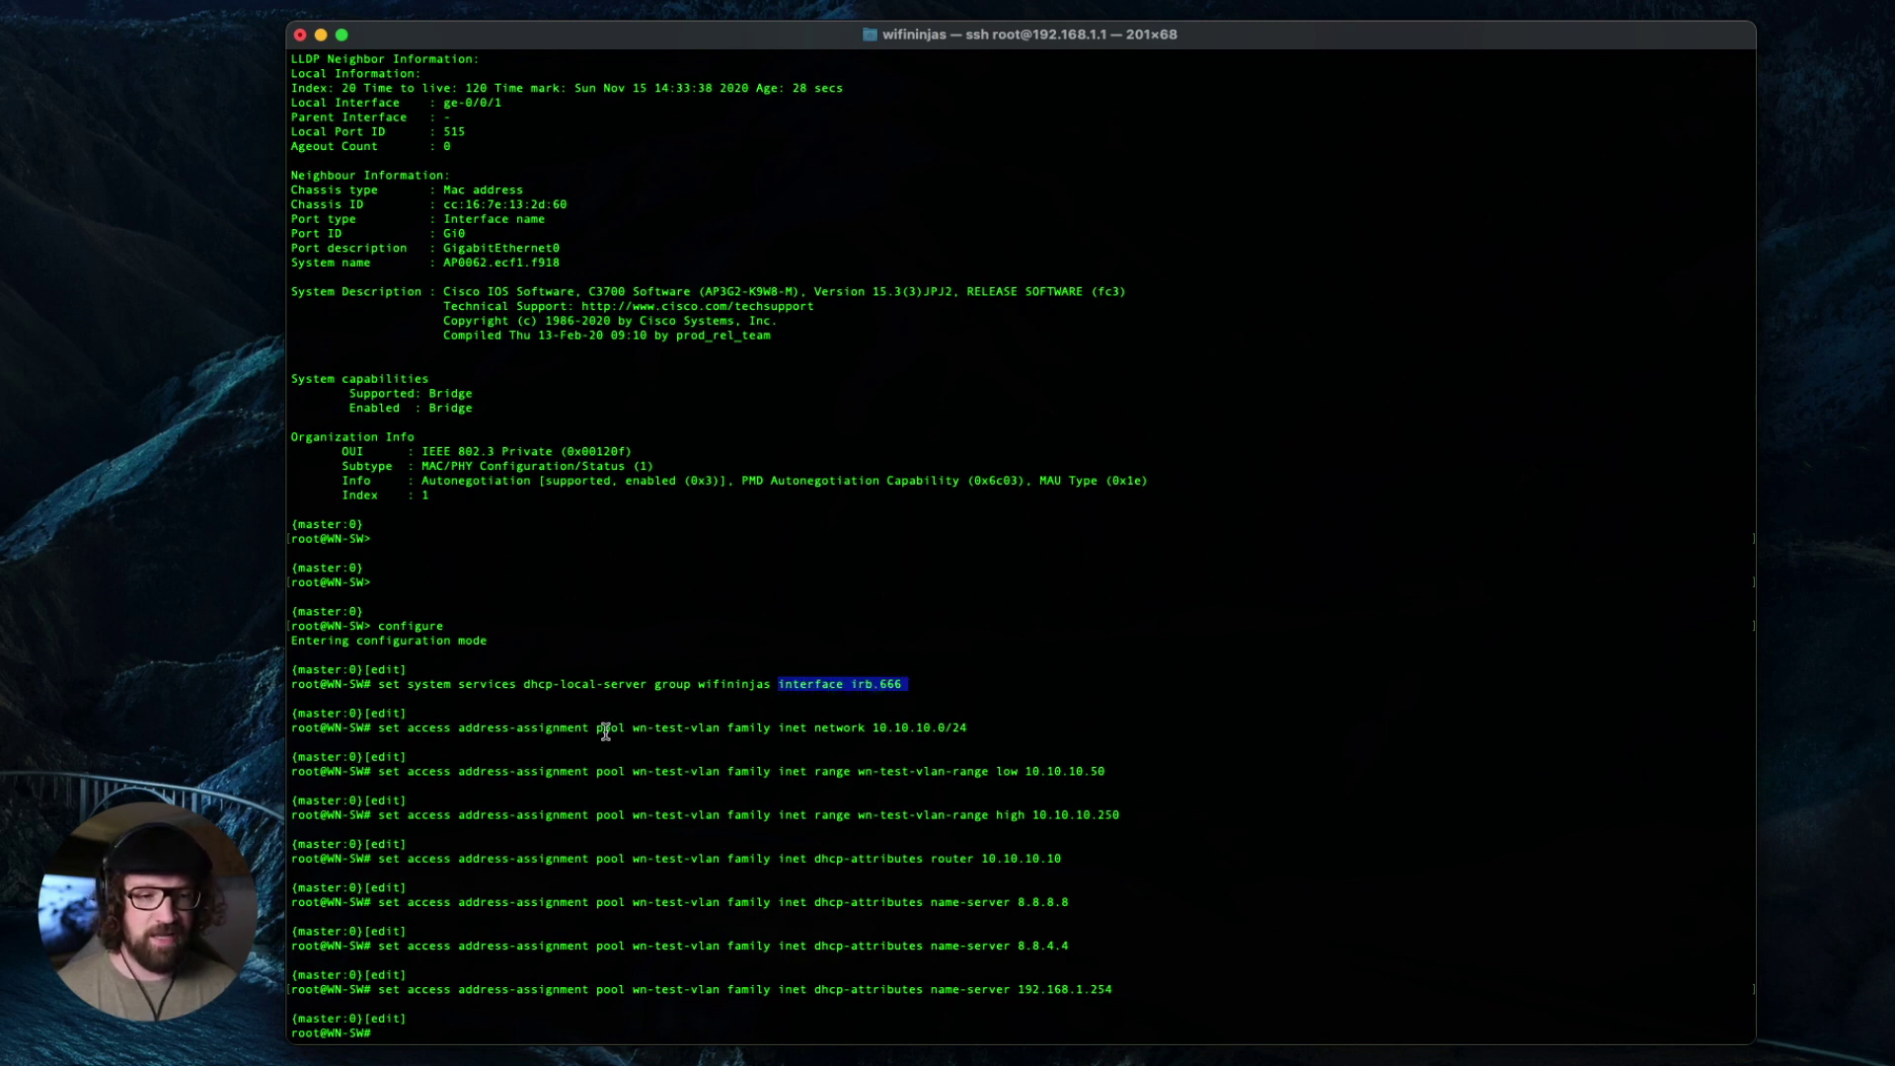
Highlight pool network 10.10.10.0/24, range low 10.10.10.50, router 10.10.10.10 and the three name-servers
drag(604, 731, 966, 732)
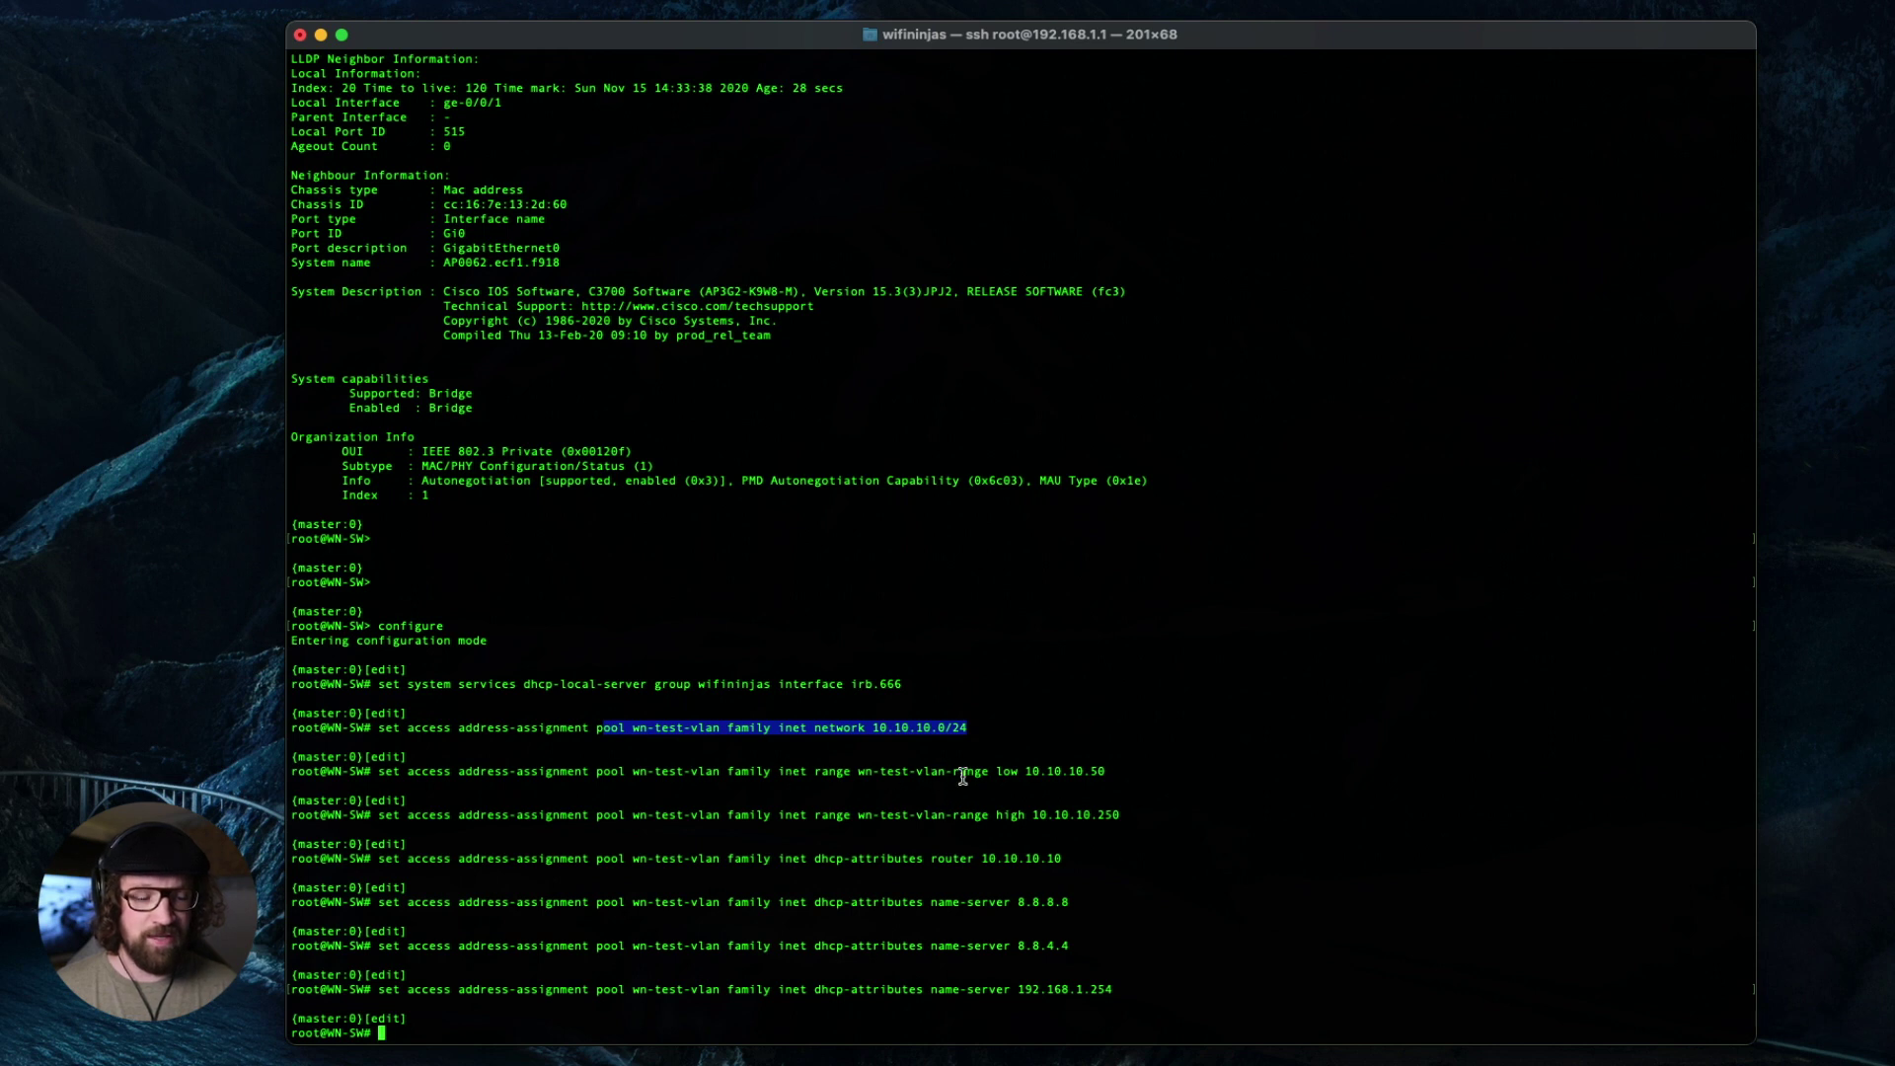
drag(995, 771, 1100, 776)
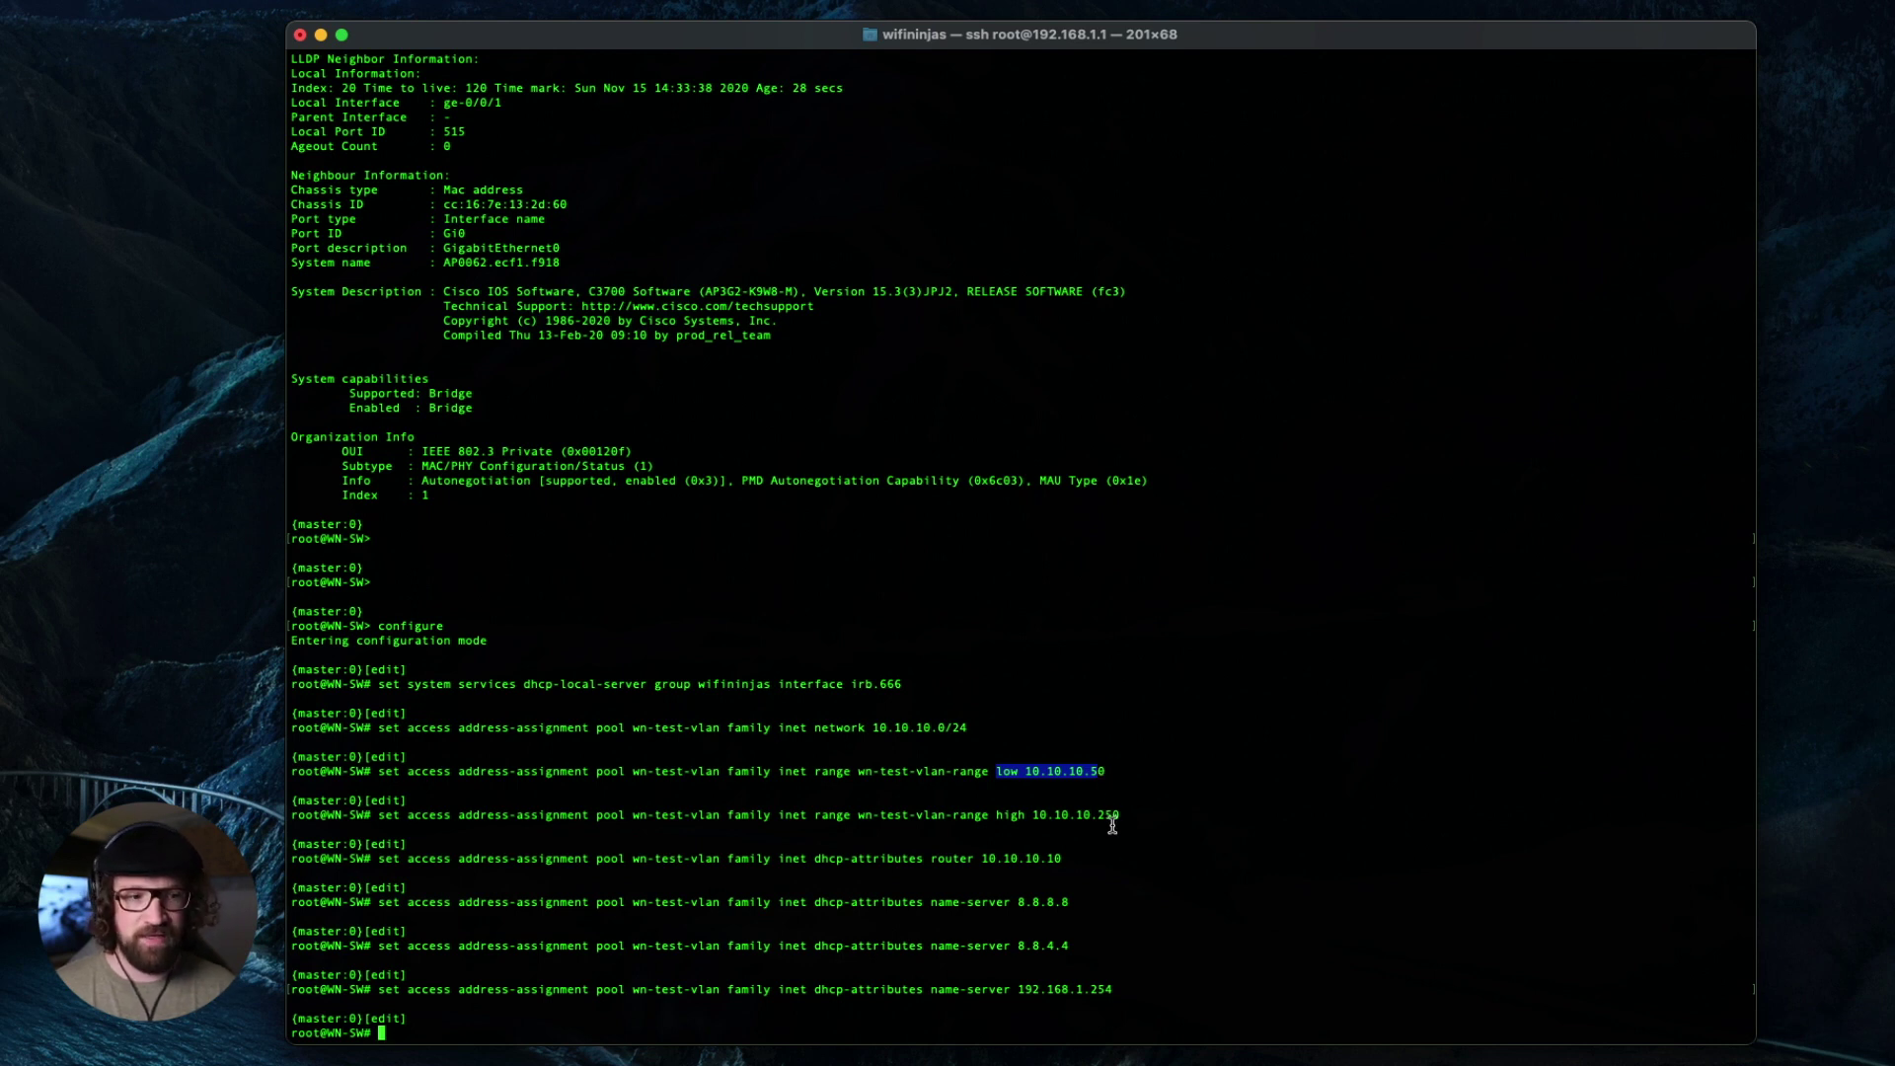
click(1109, 825)
drag(953, 865, 1061, 857)
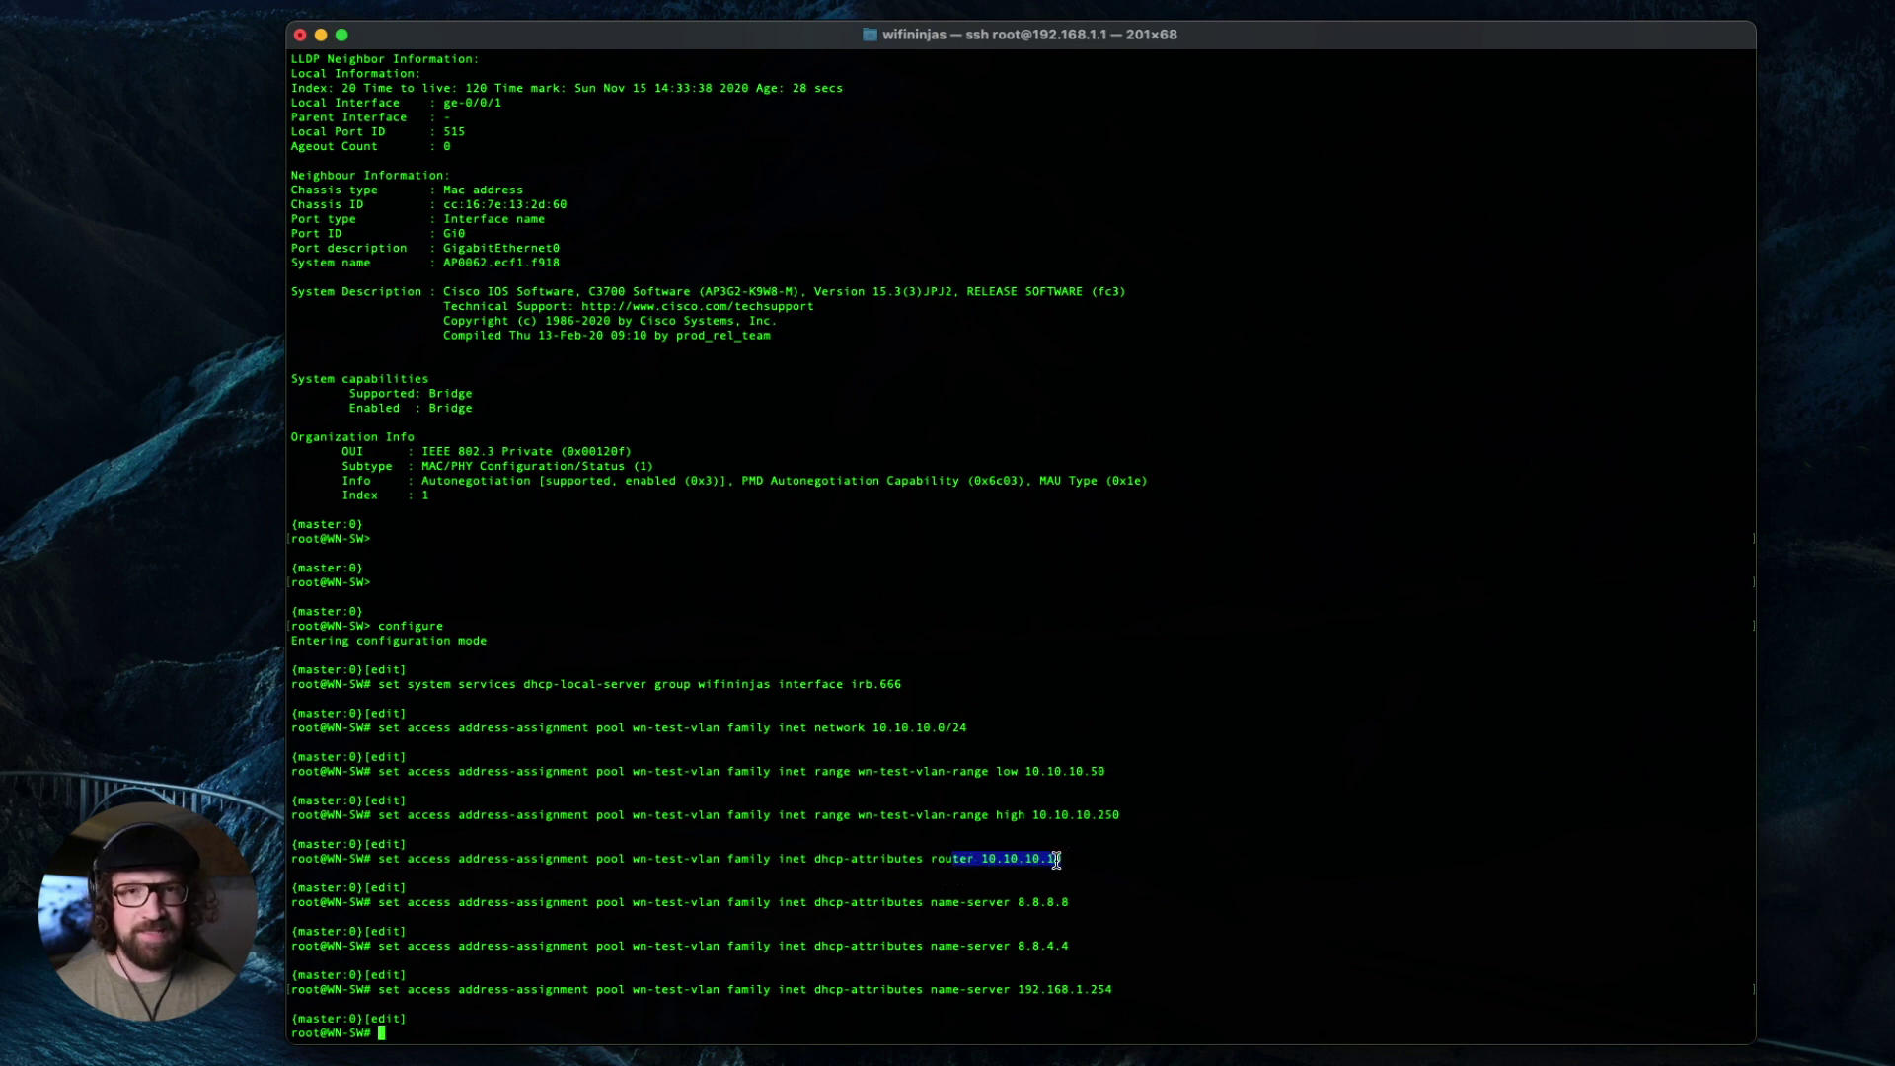
click(1010, 902)
drag(925, 905, 1076, 945)
drag(750, 991, 1088, 995)
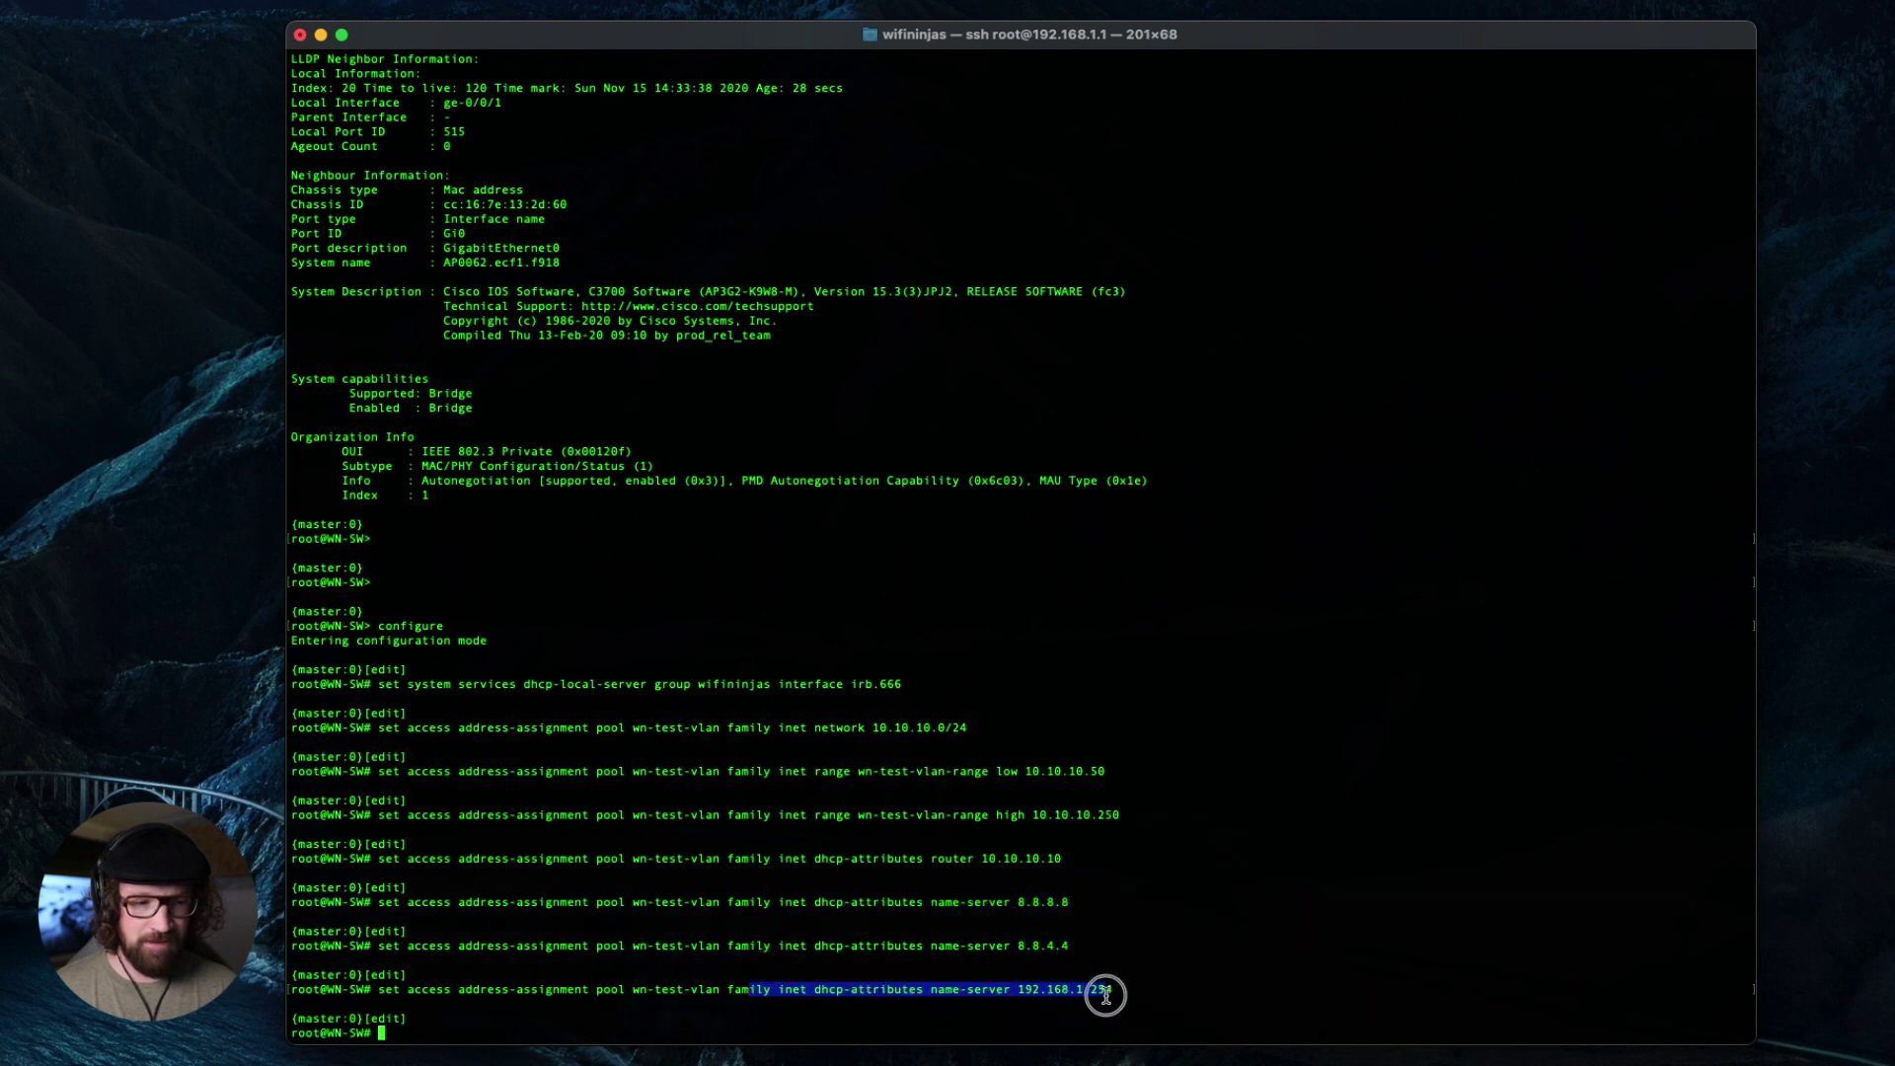
click(971, 991)
drag(1133, 989, 931, 858)
click(805, 918)
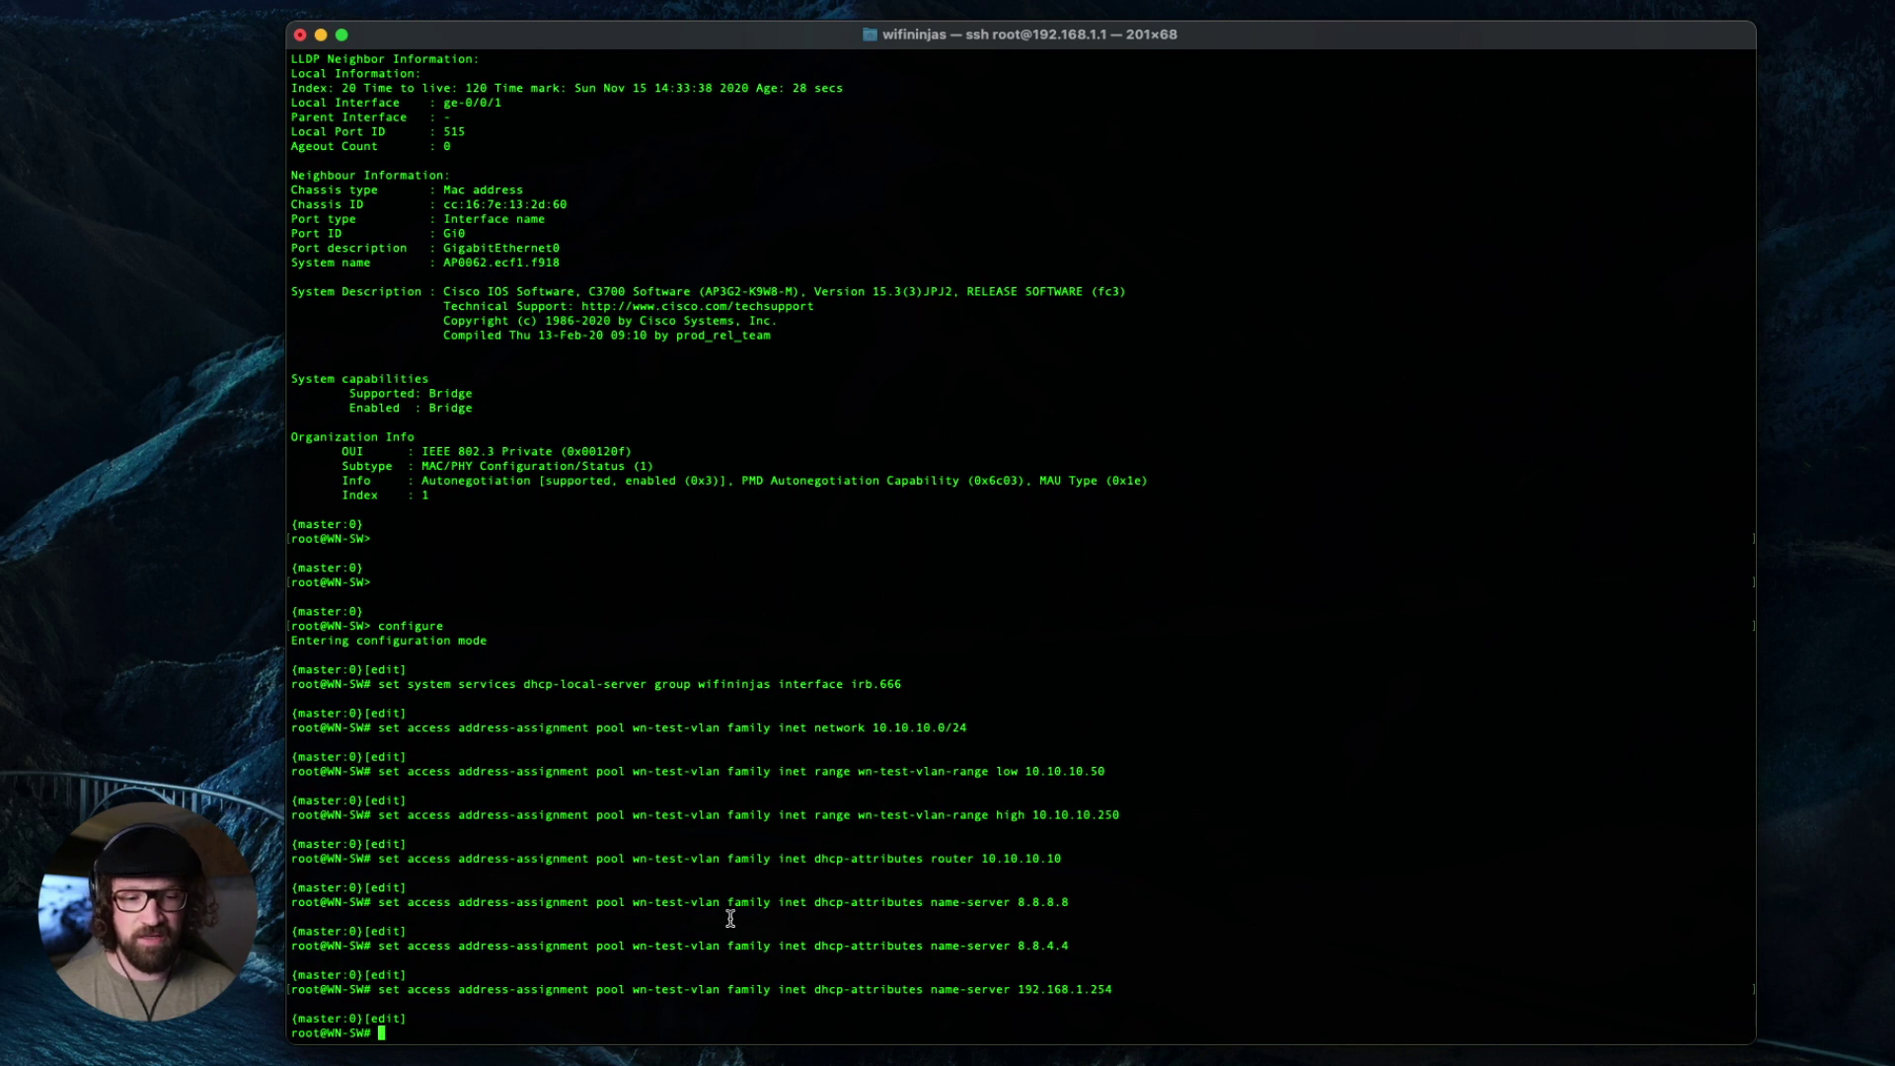
key(Return)
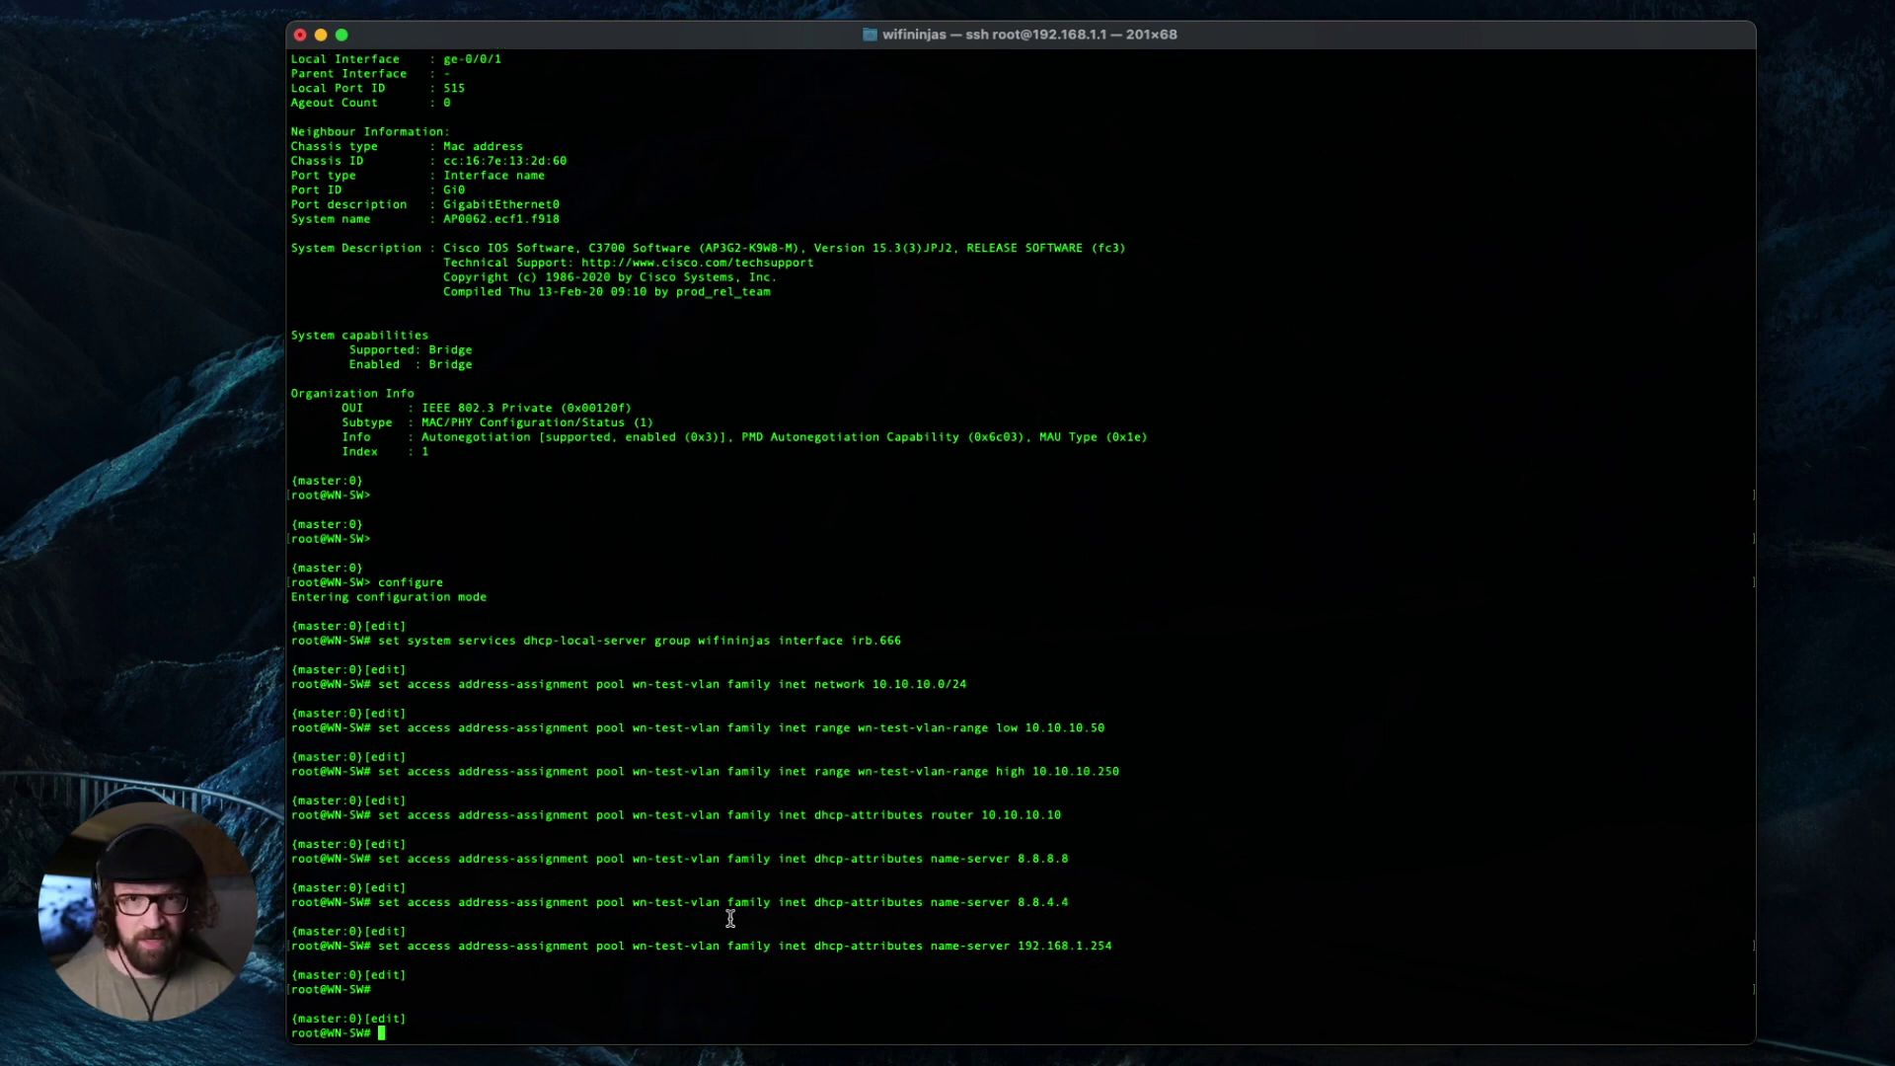
Show the DHCP pool diff with 'show | compare rollback 0', then discard it with 'rollback 0'
text(show |)
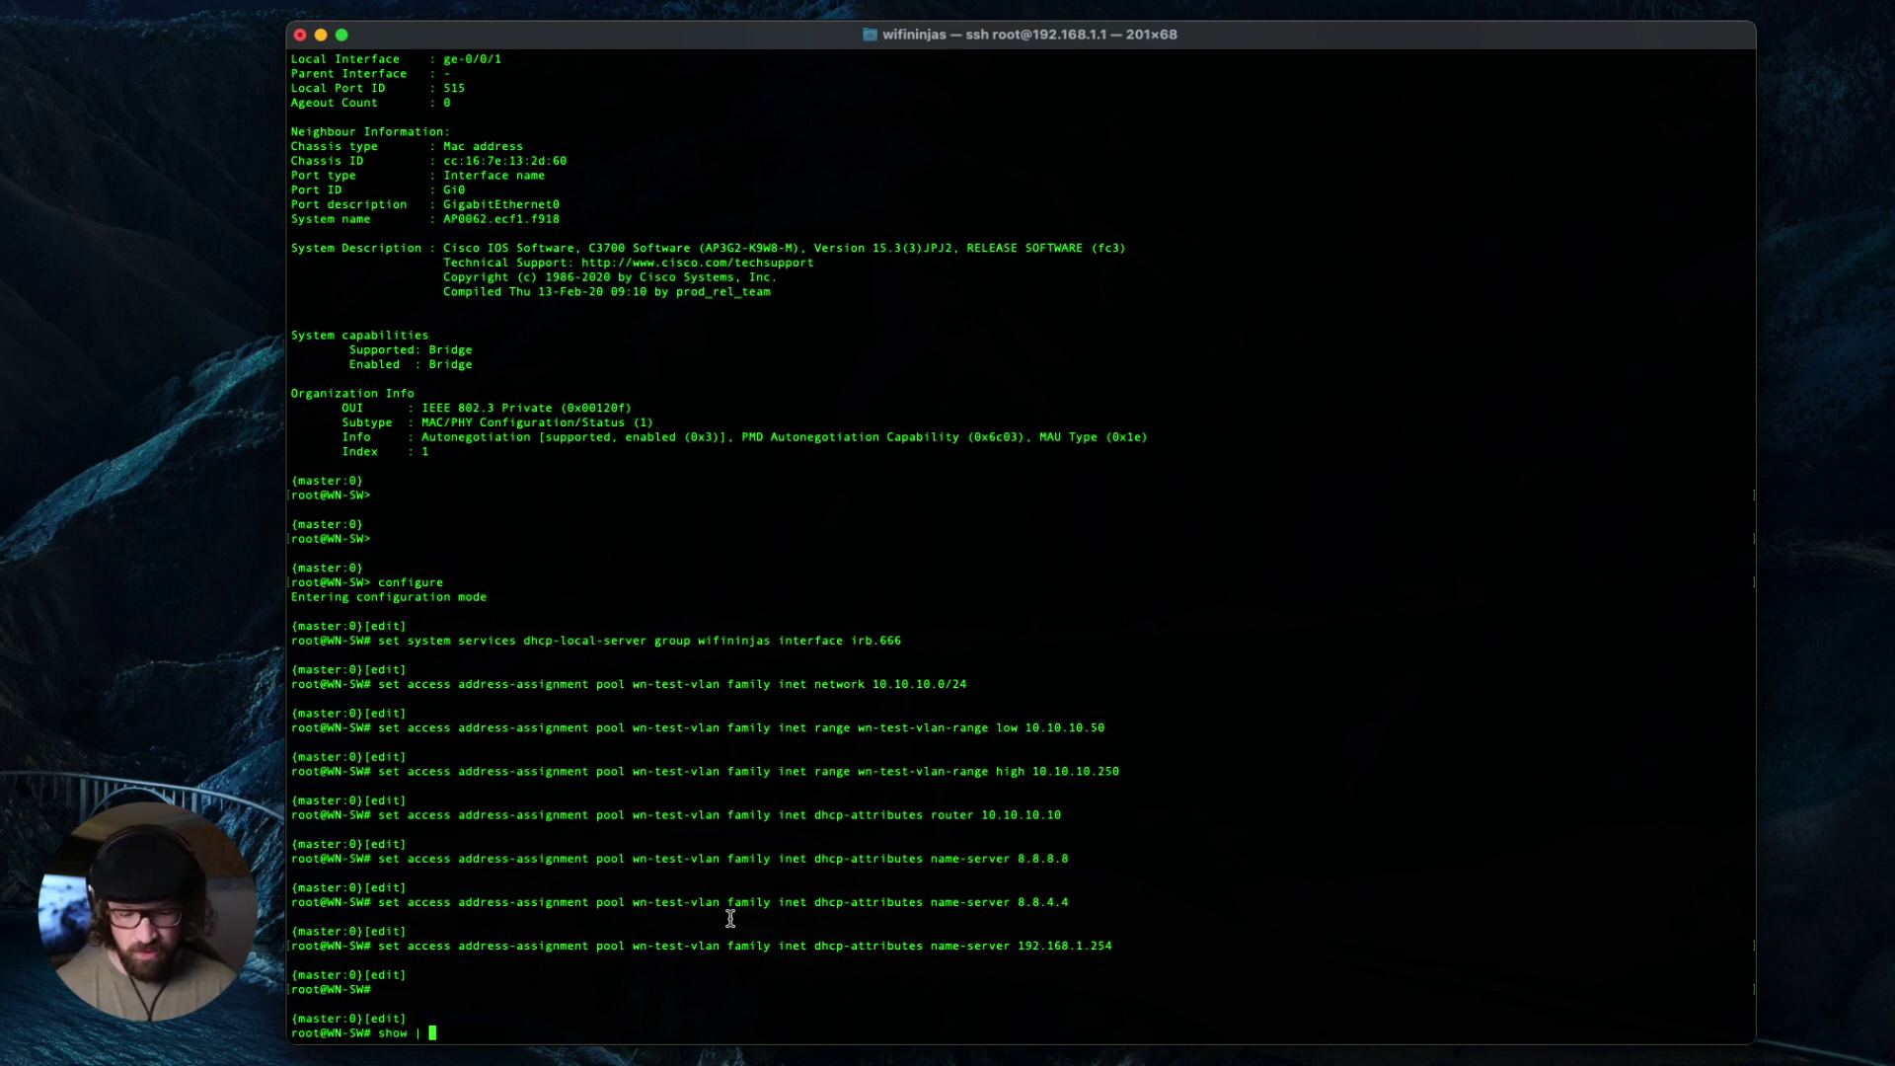
text( compare)
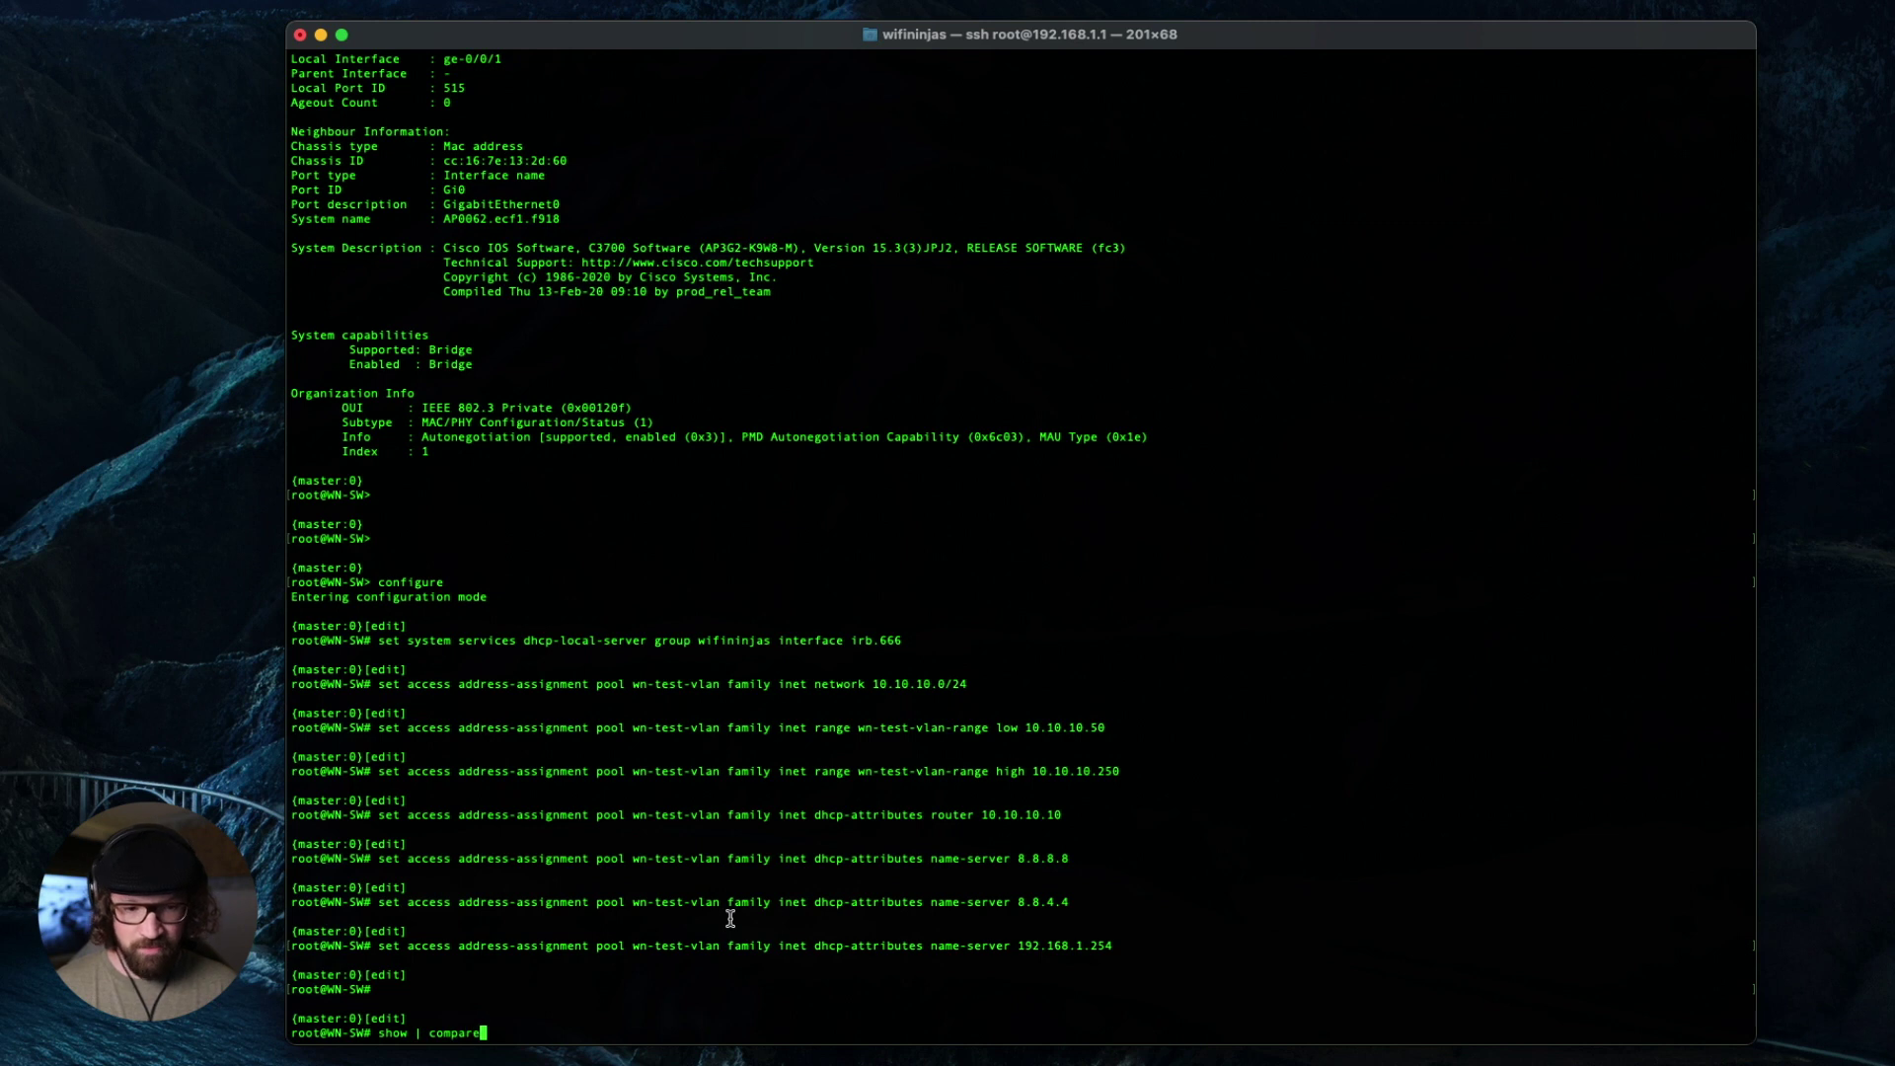
text( roll)
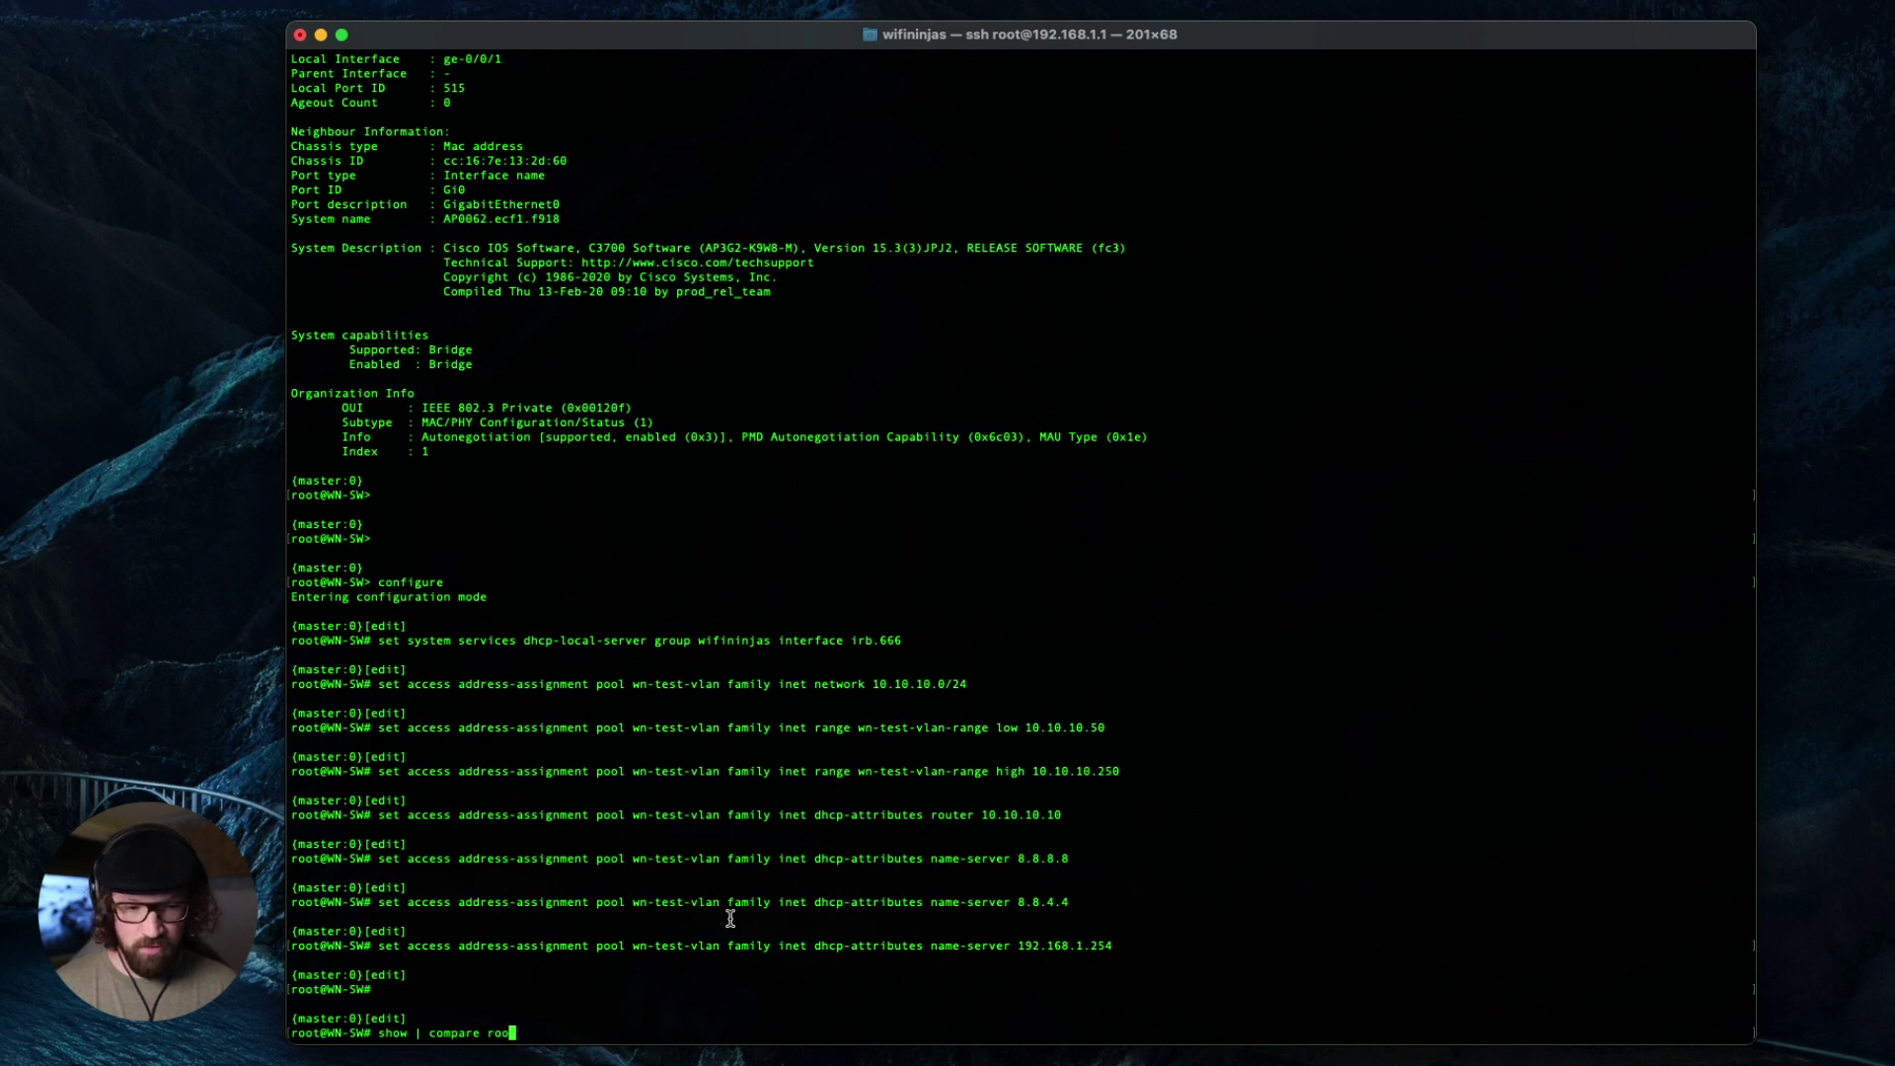
text(back 0)
key(Return)
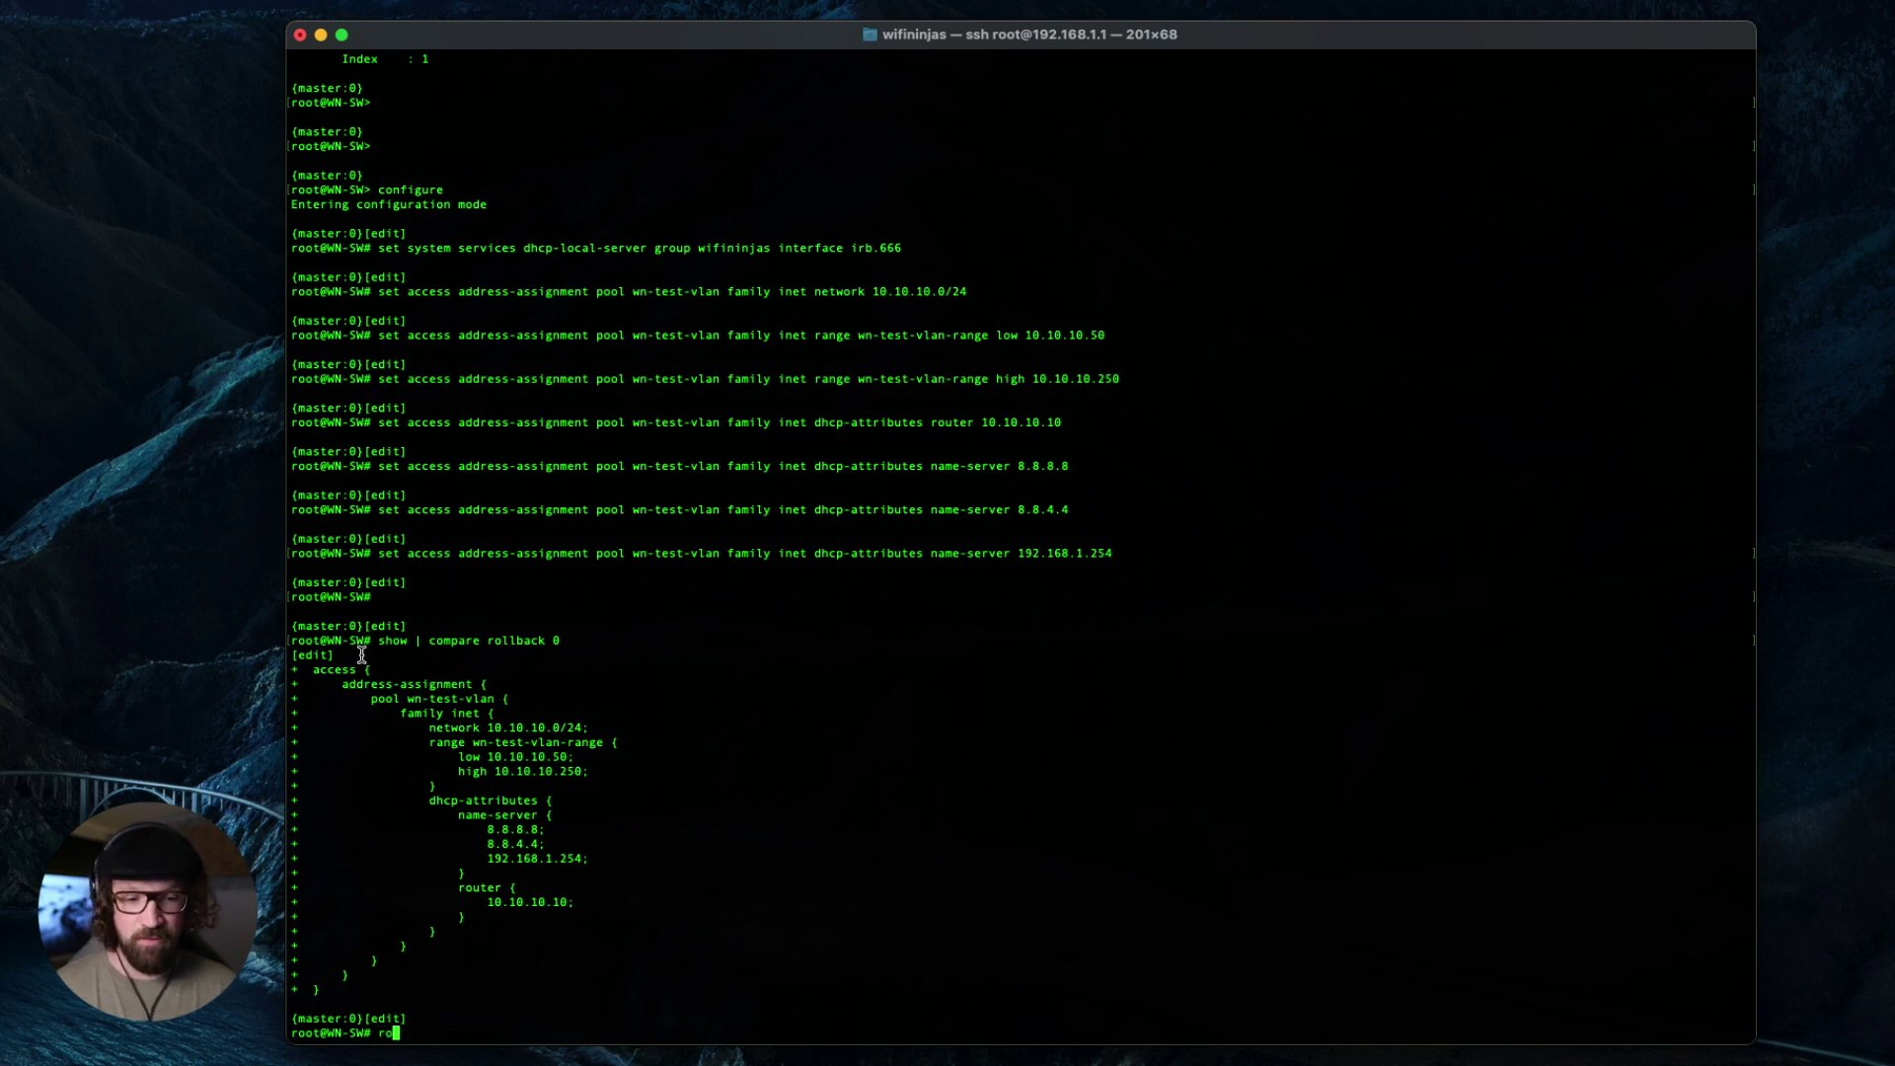
text(llback 0)
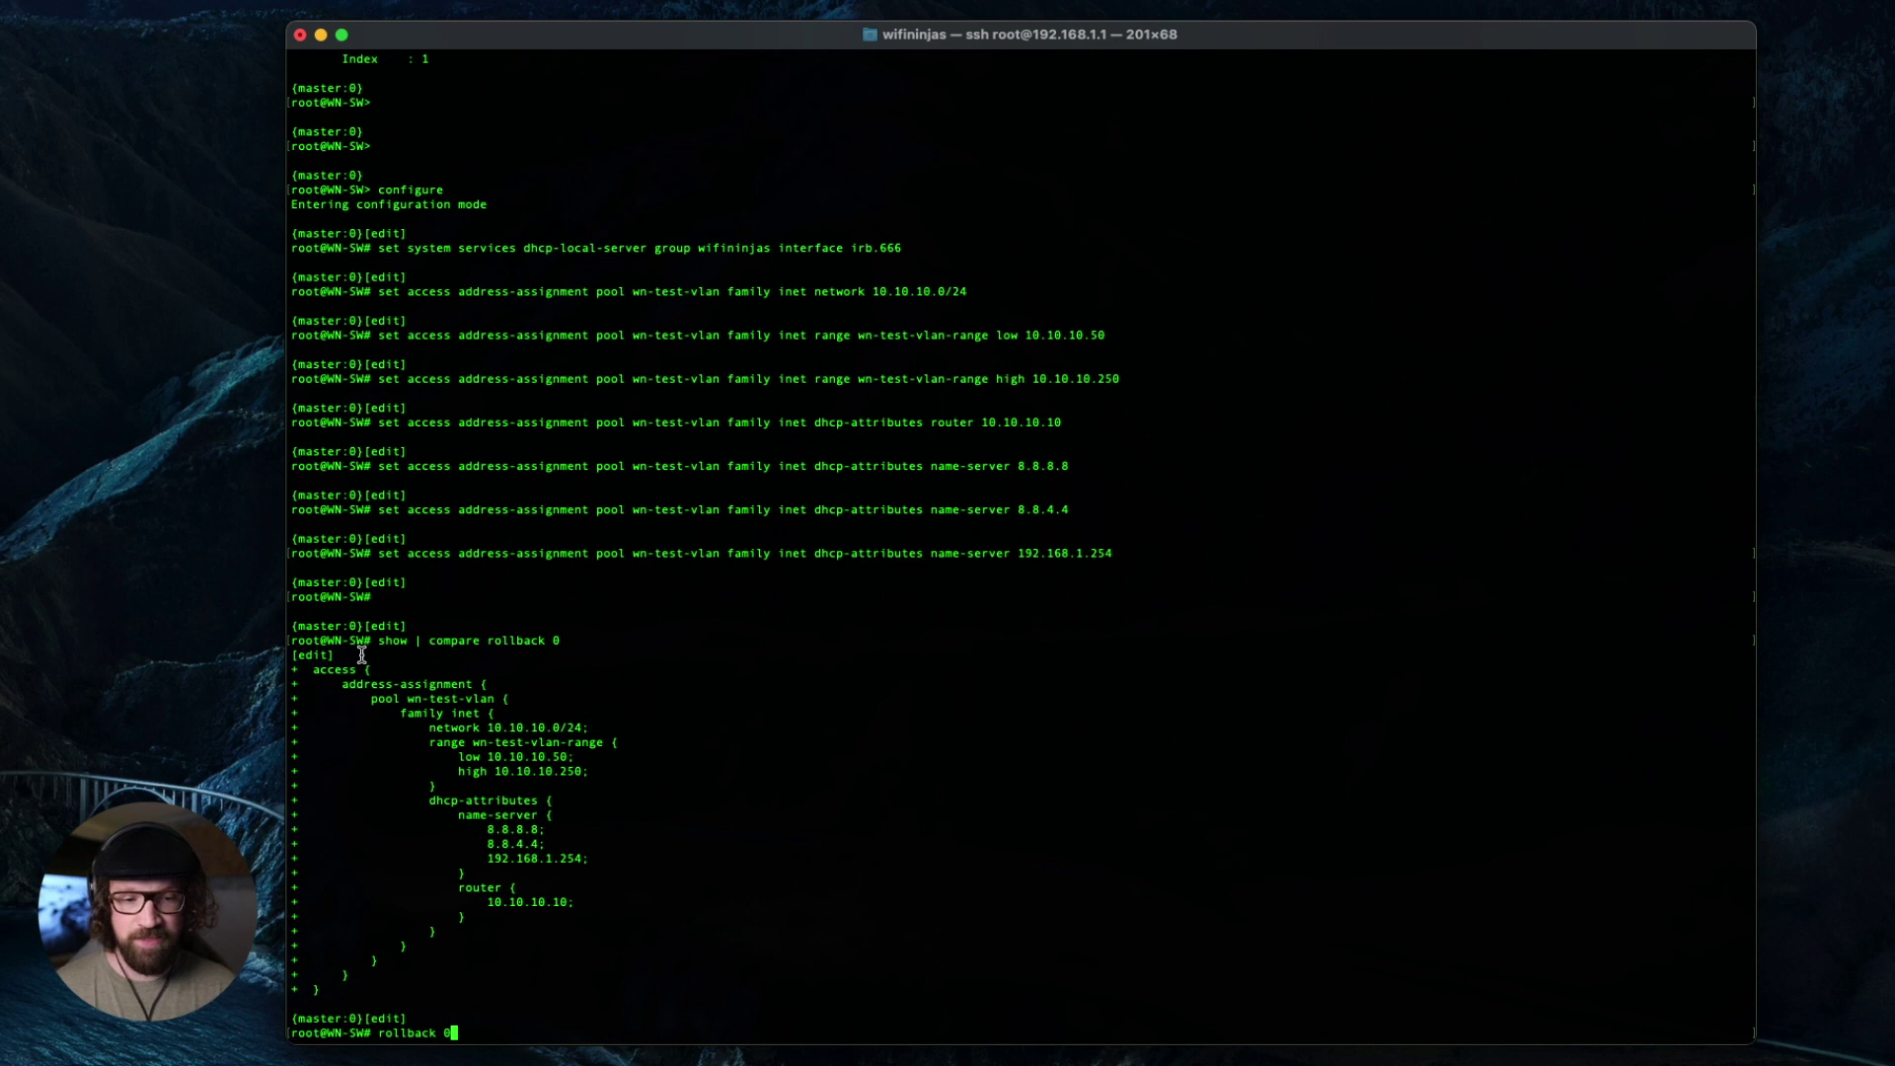
key(Return)
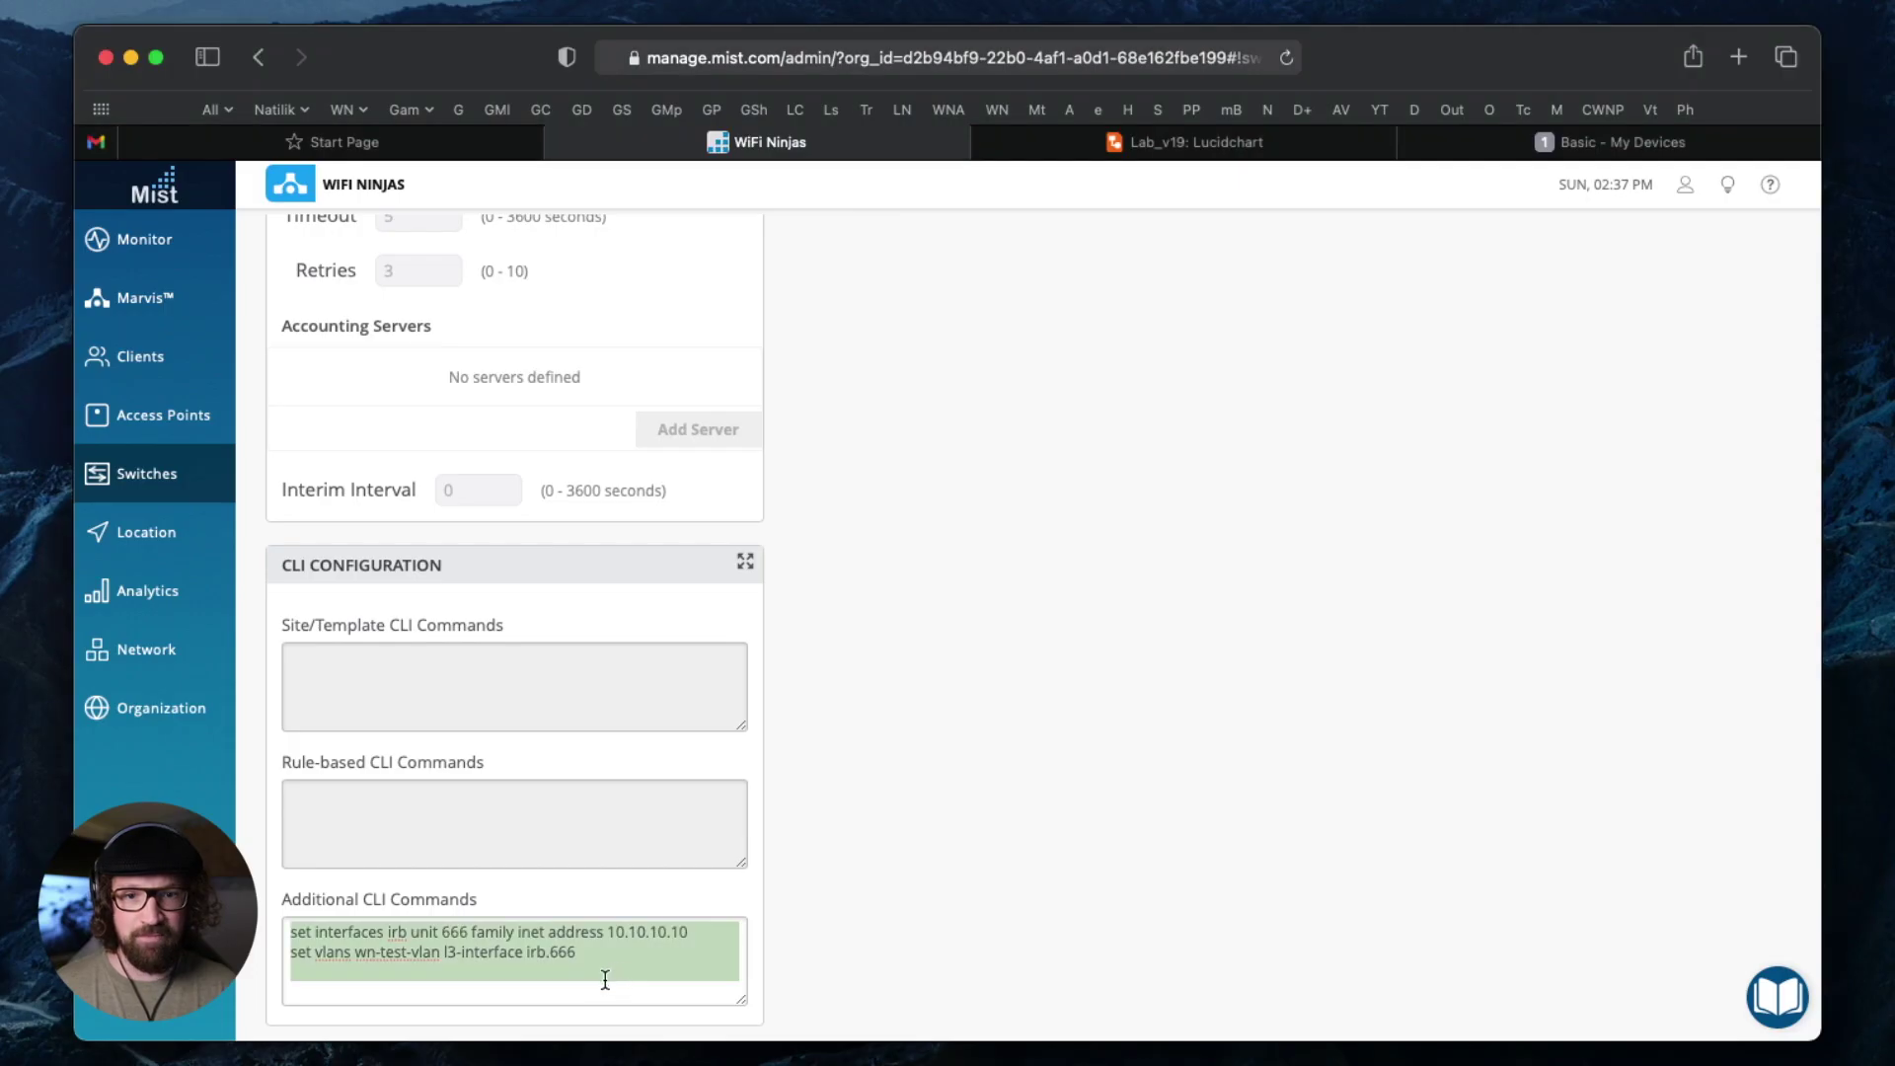
Paste the eight wn-test-vlan DHCP pool commands below the existing Additional CLI Commands
click(614, 983)
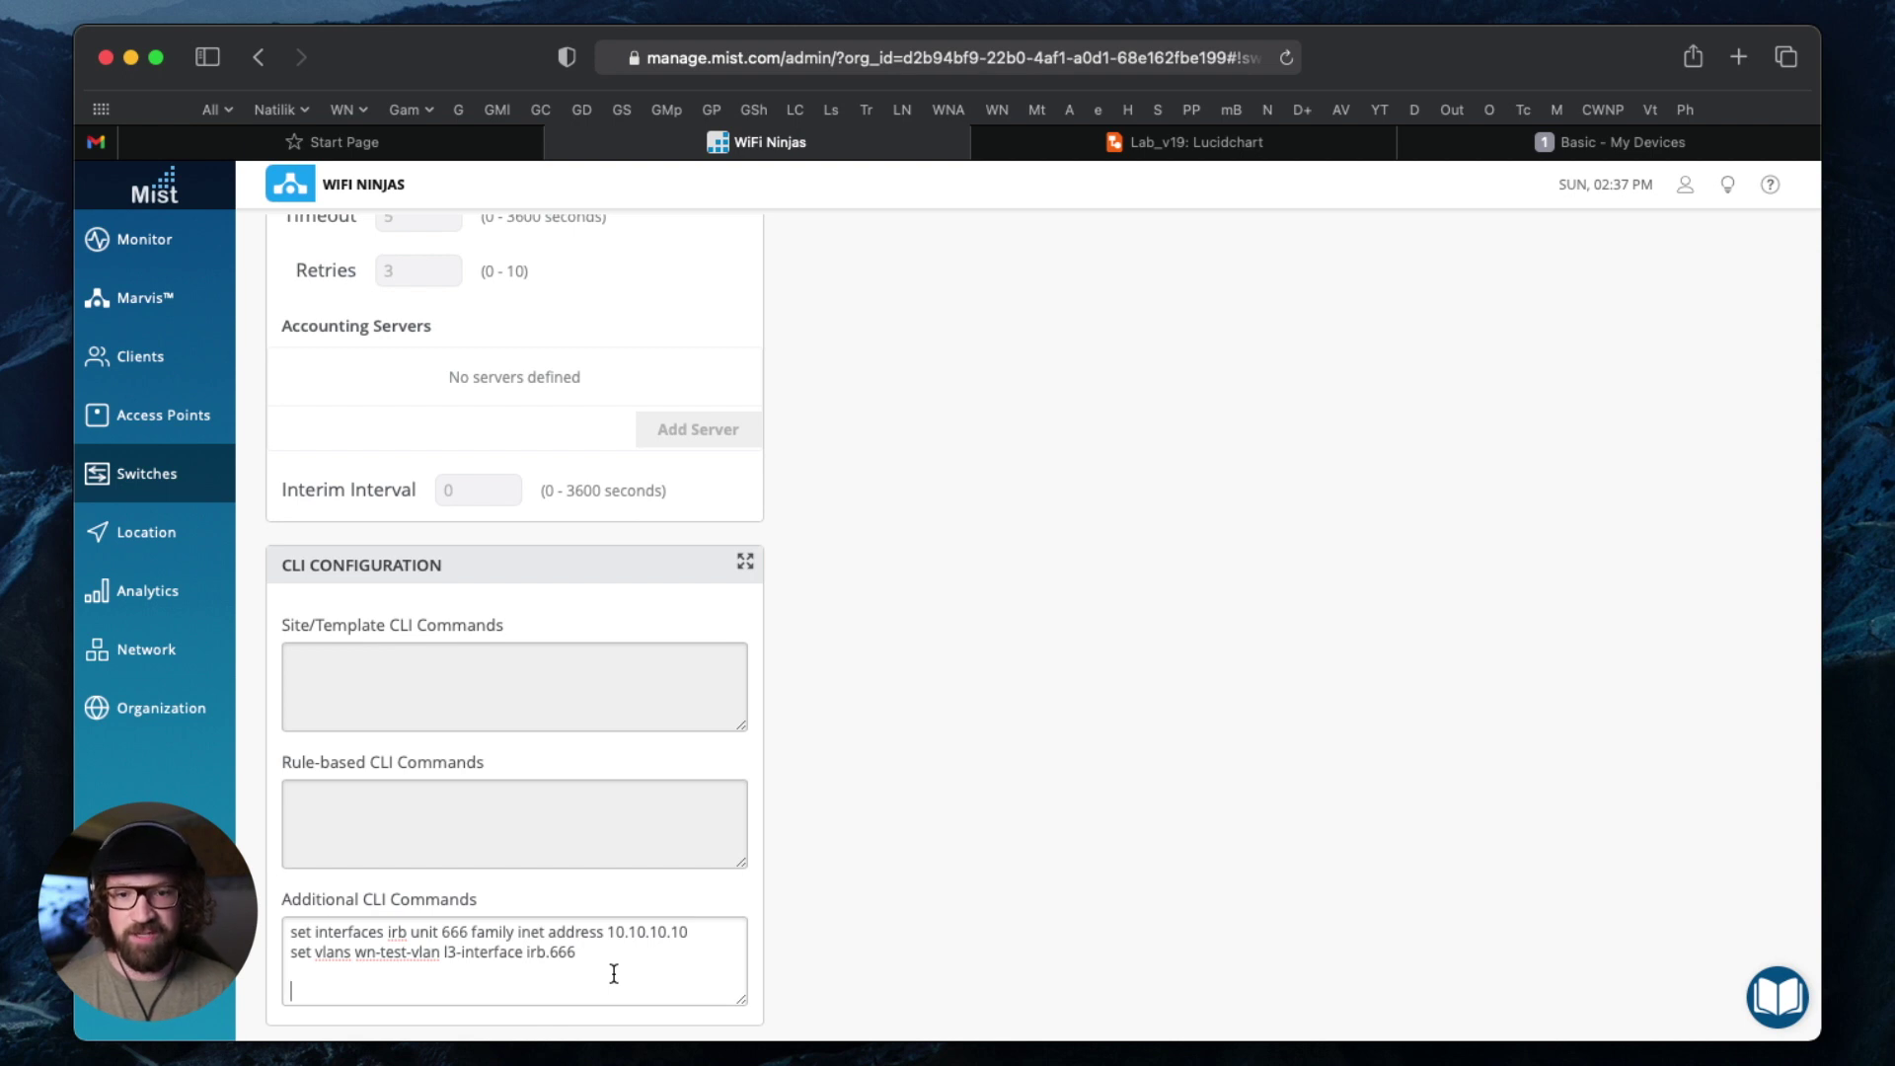
click(745, 562)
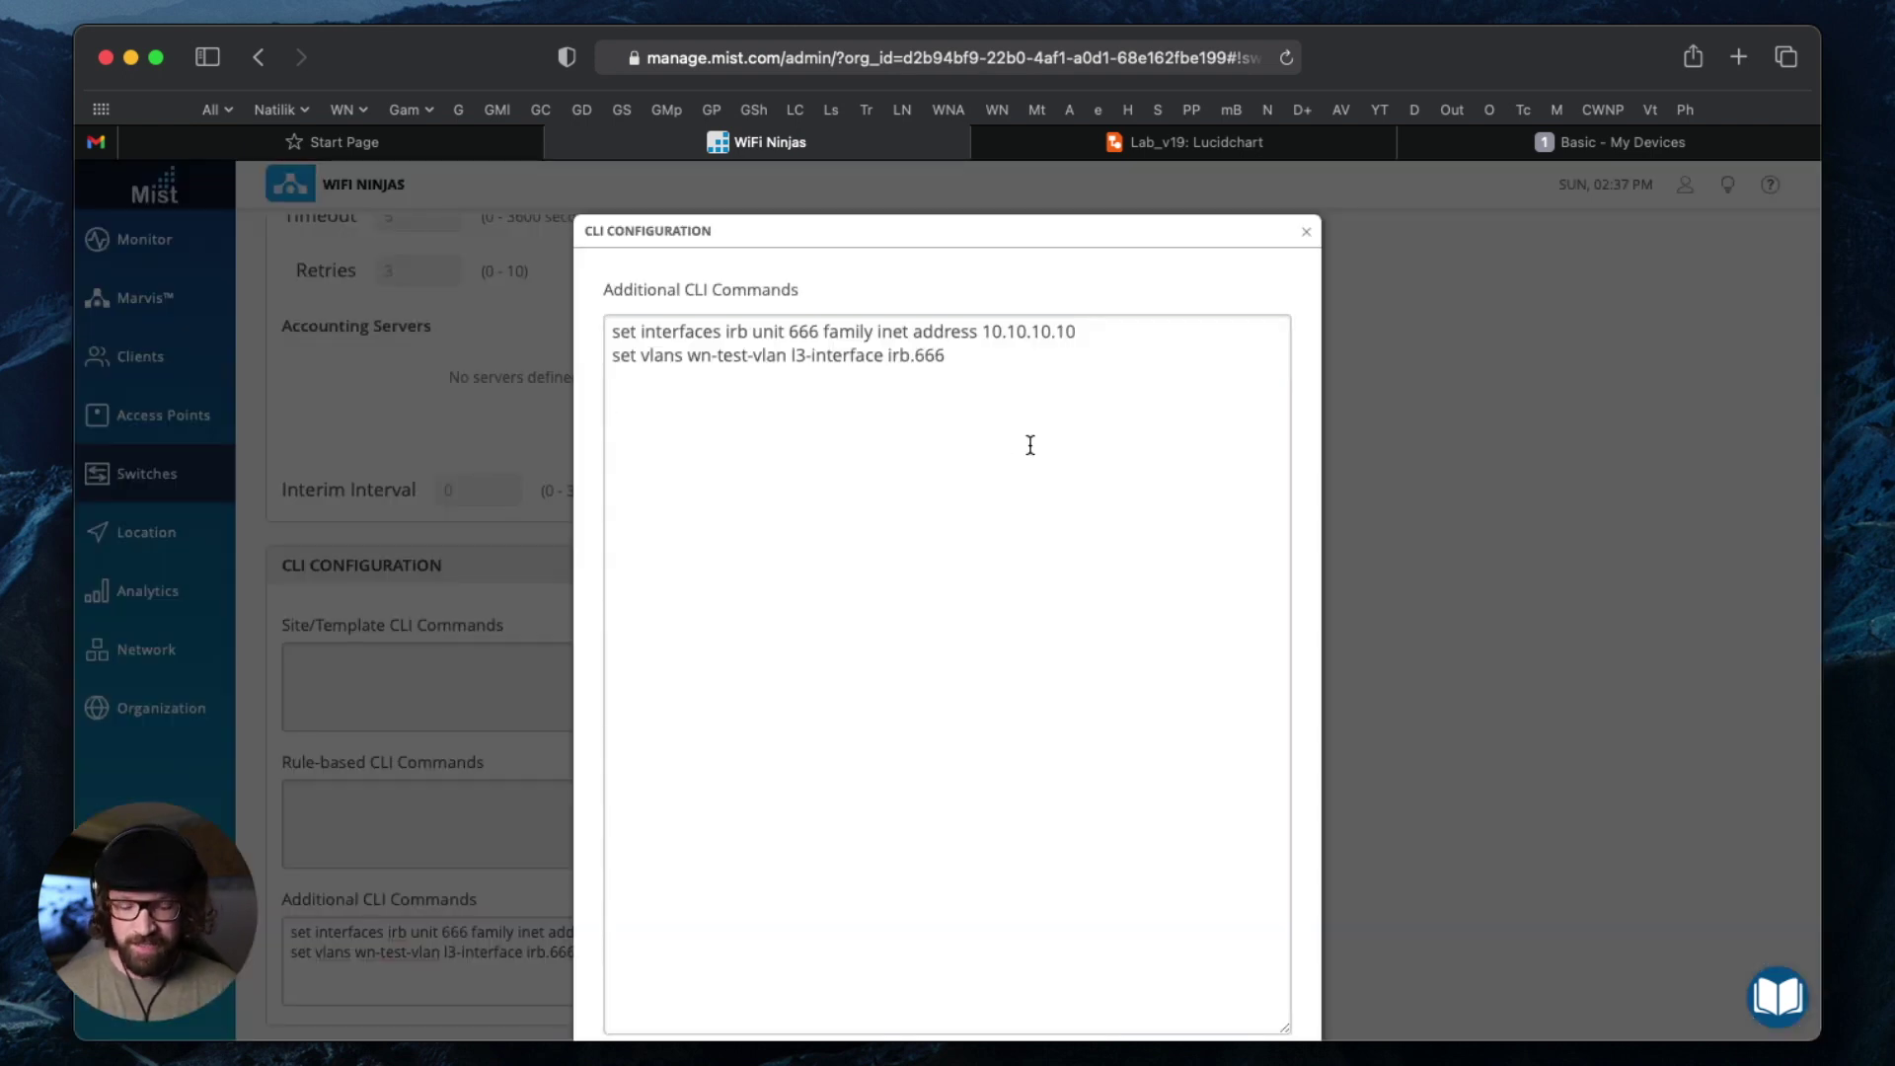
text(set system services dhcp-local-server group wifininjas interface irb.666 set access address-assignment pool wn-test-vlan family inet network 10.10.10.0/24 set access address-assignment pool wn-test-vlan family inet range wn-test-vlan-range low 10.10.10.50 set access address-assignment pool wn-test-vlan family inet range wn-test-vlan-range high 10.10.10.250 set access address-assignment pool wn-test-vlan family inet dhcp-attributes router 10.10.10.10 set access address-assignment pool wn-test-vlan family inet dhcp-attributes name-server 8.8.8.8 set access address-assignment pool wn-test-vlan family inet dhcp-attributes name-server 8.8.4.4 set access address-assignment pool wn-test-vlan family inet dhcp-attributes name-server 192.168.1.254)
click(879, 750)
drag(878, 750, 606, 401)
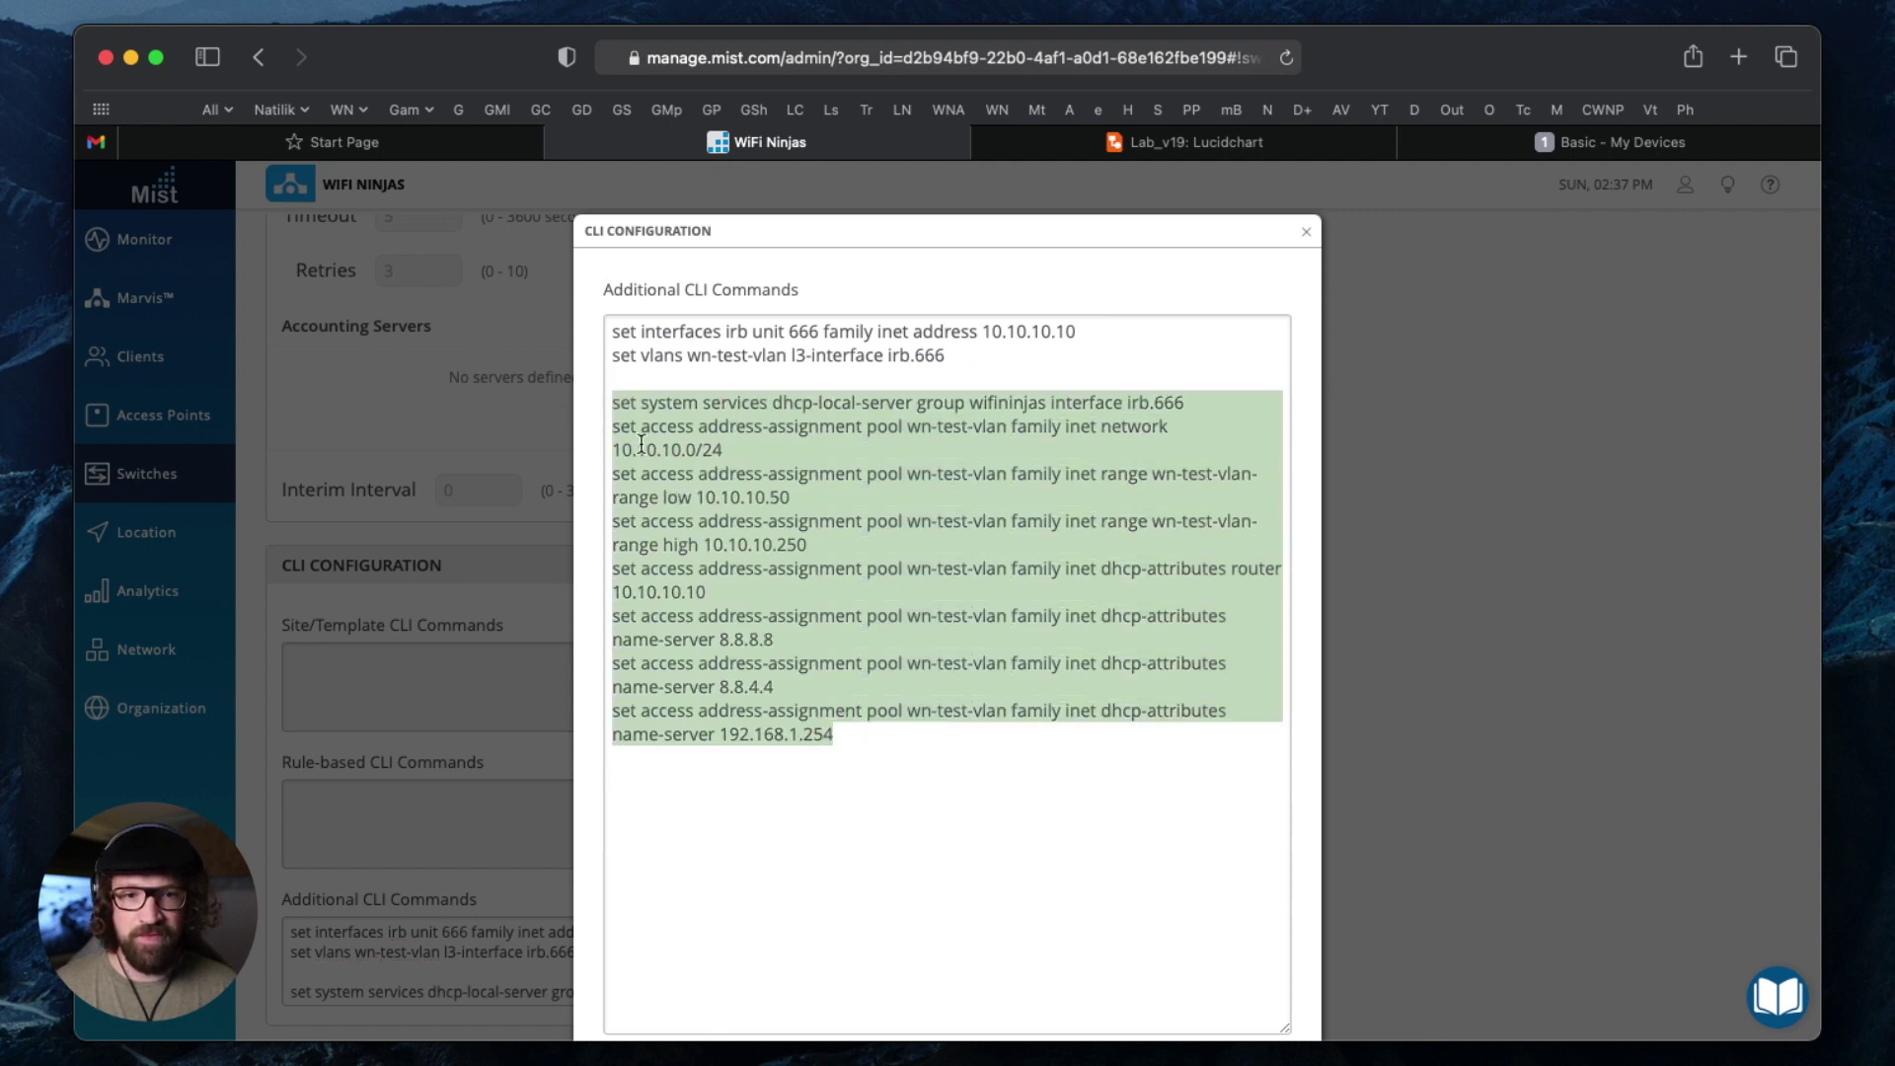
click(964, 768)
scroll(1122, 691, down, 2)
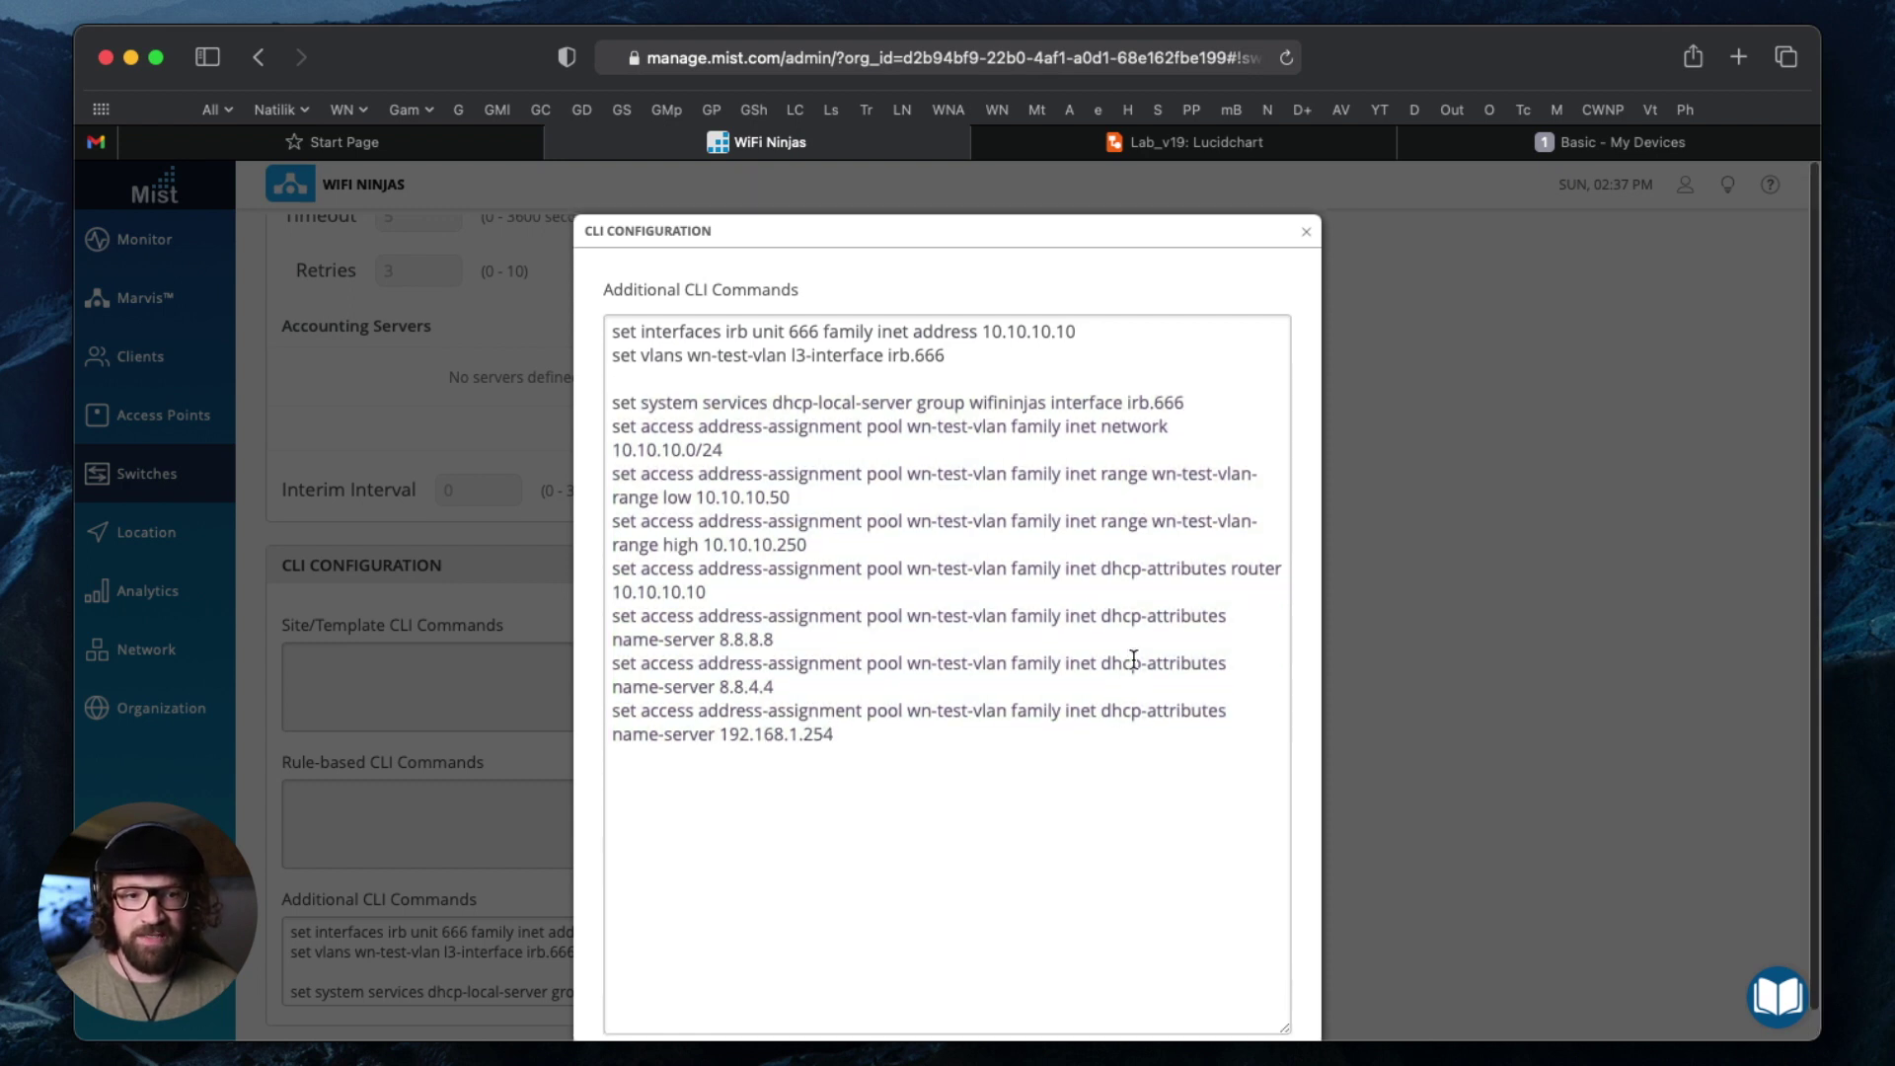
Close the enlarged commands editor and save the WN-SW switch configuration
click(1306, 230)
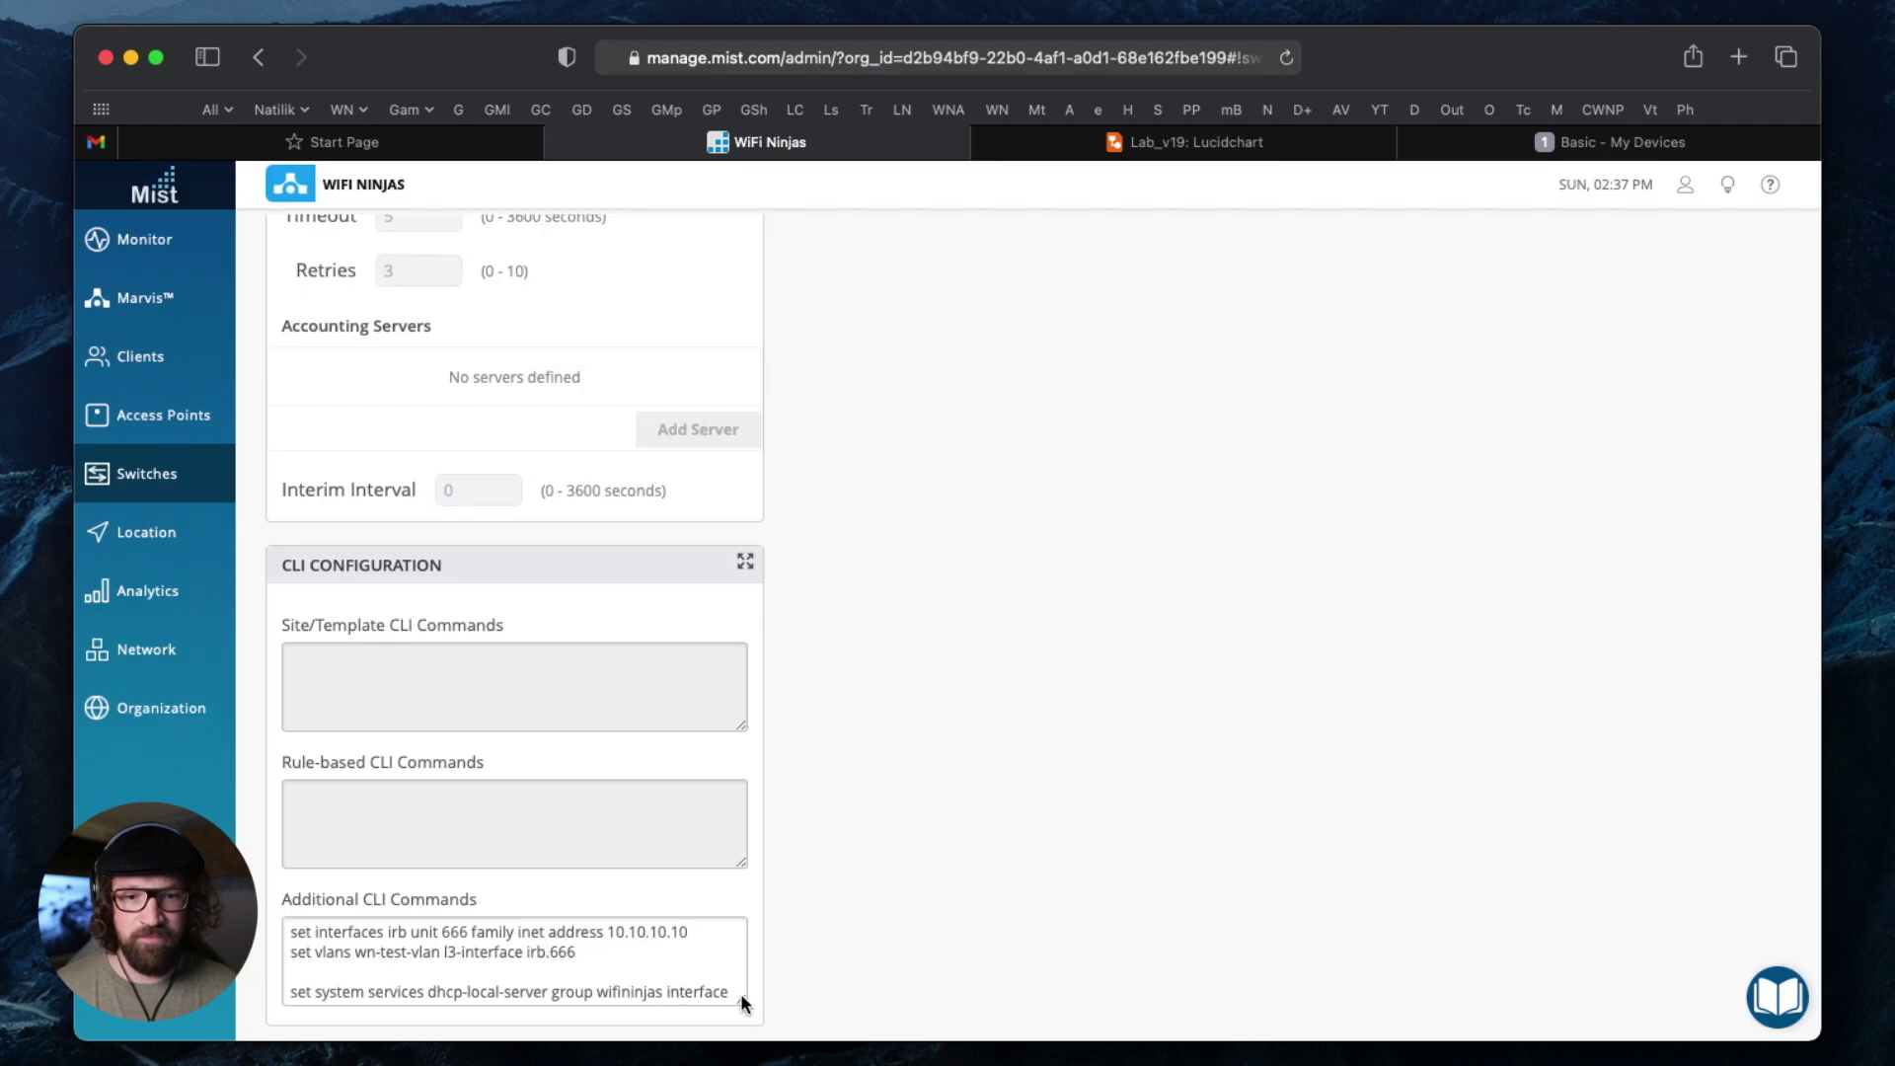
drag(738, 997, 742, 1061)
scroll(772, 883, down, 2)
scroll(1067, 762, up, 15)
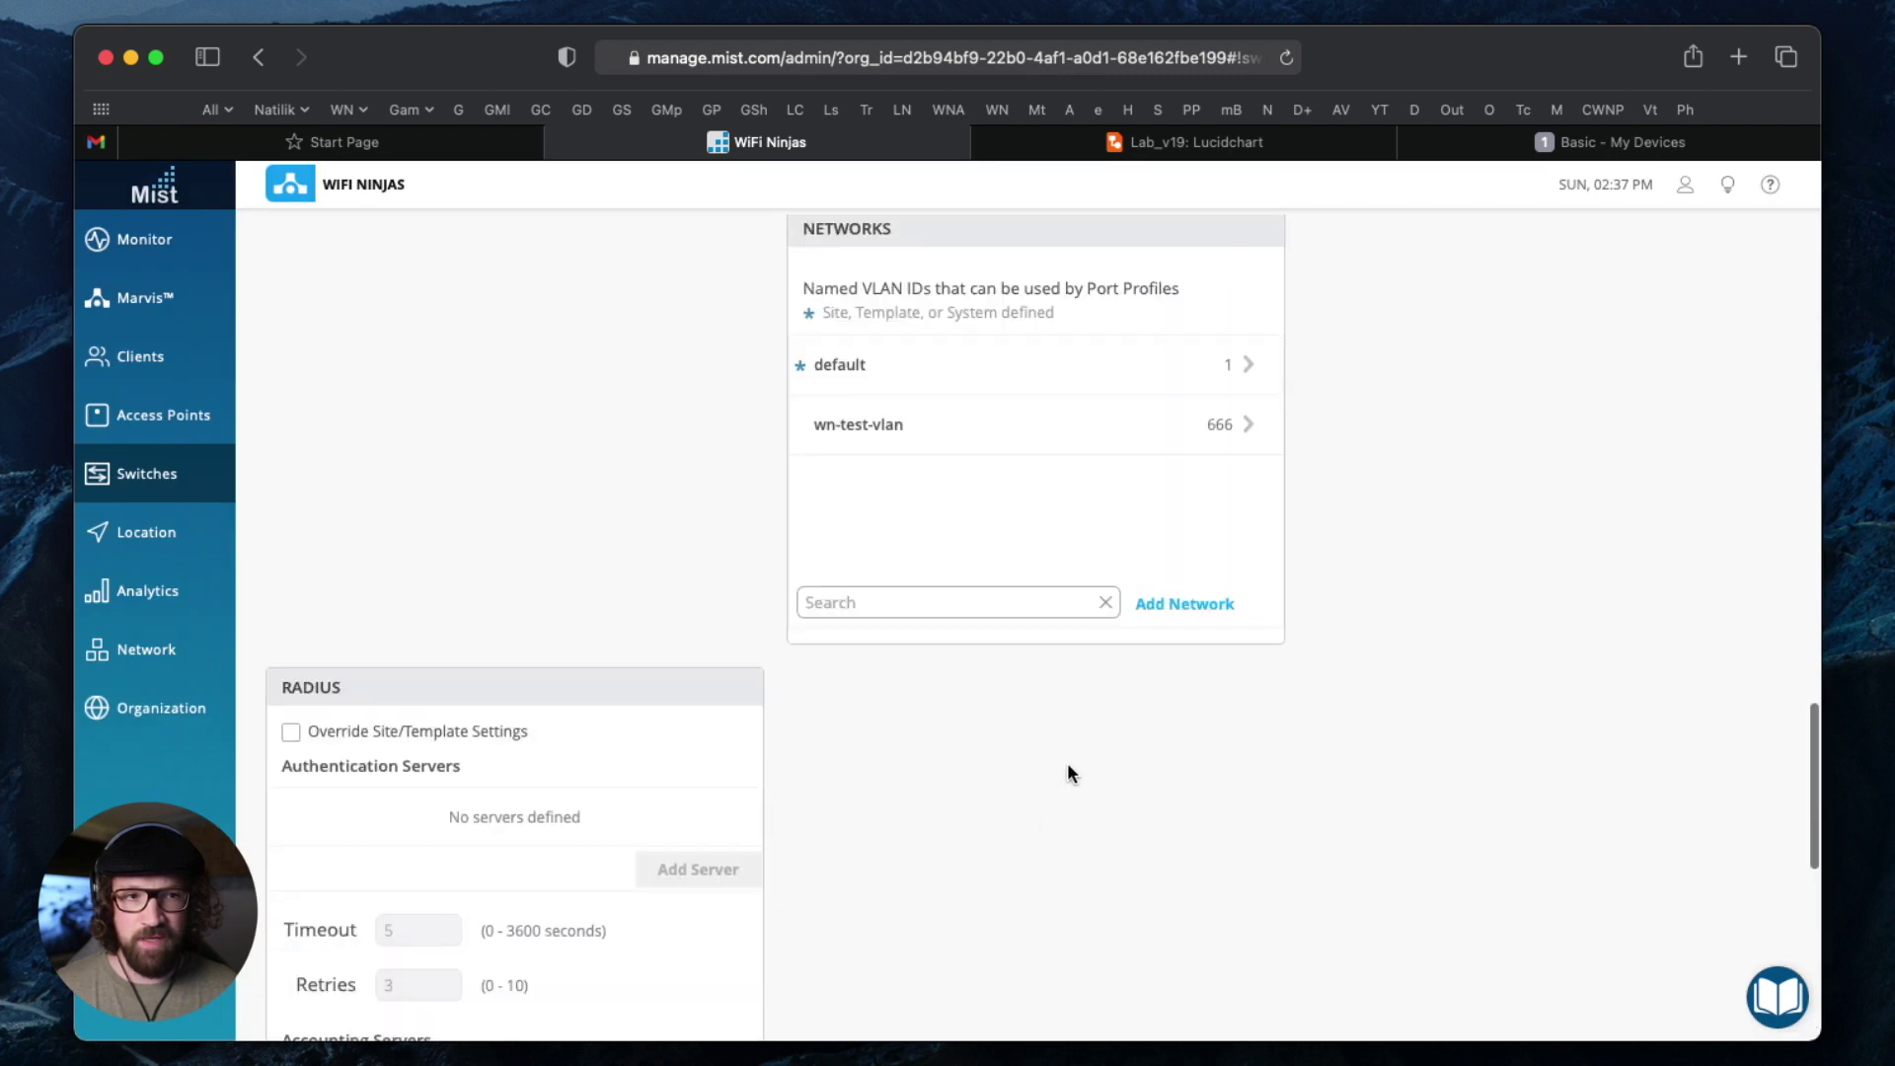
click(1604, 251)
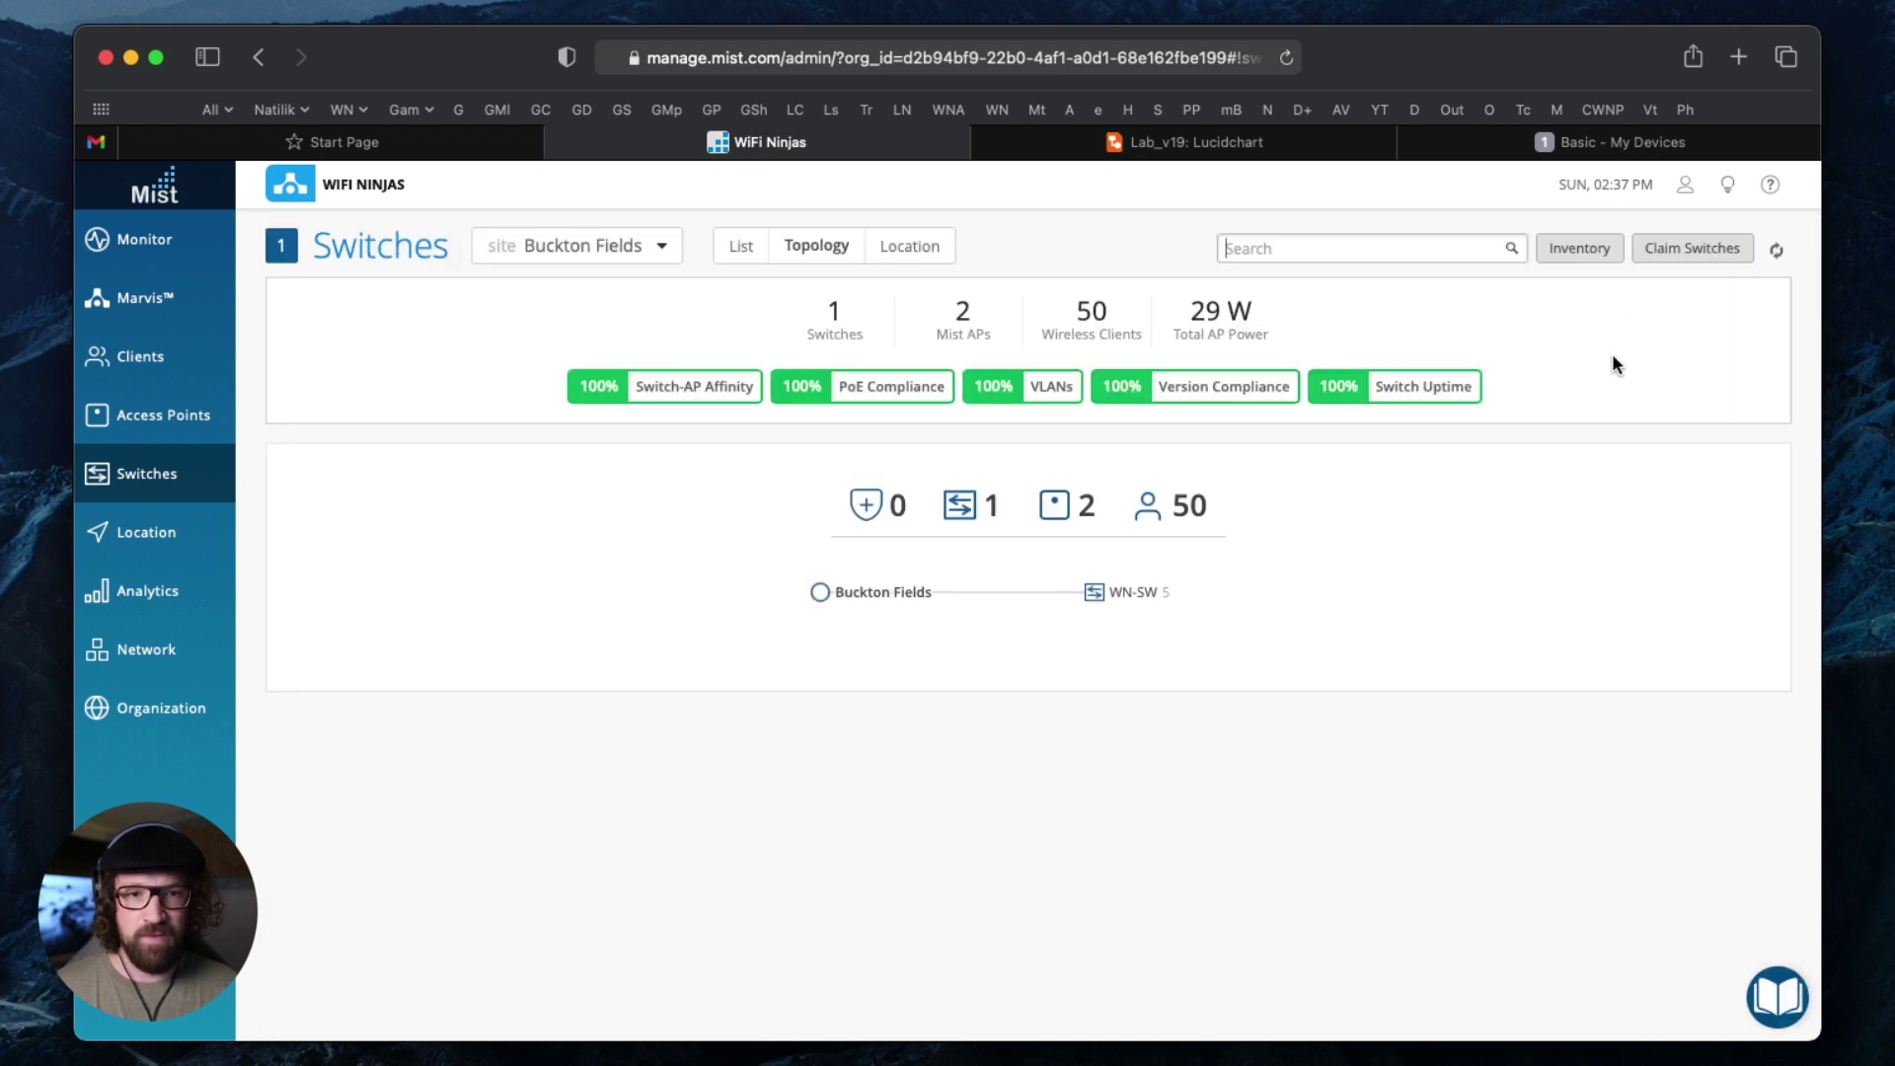
mouse_move(1117, 600)
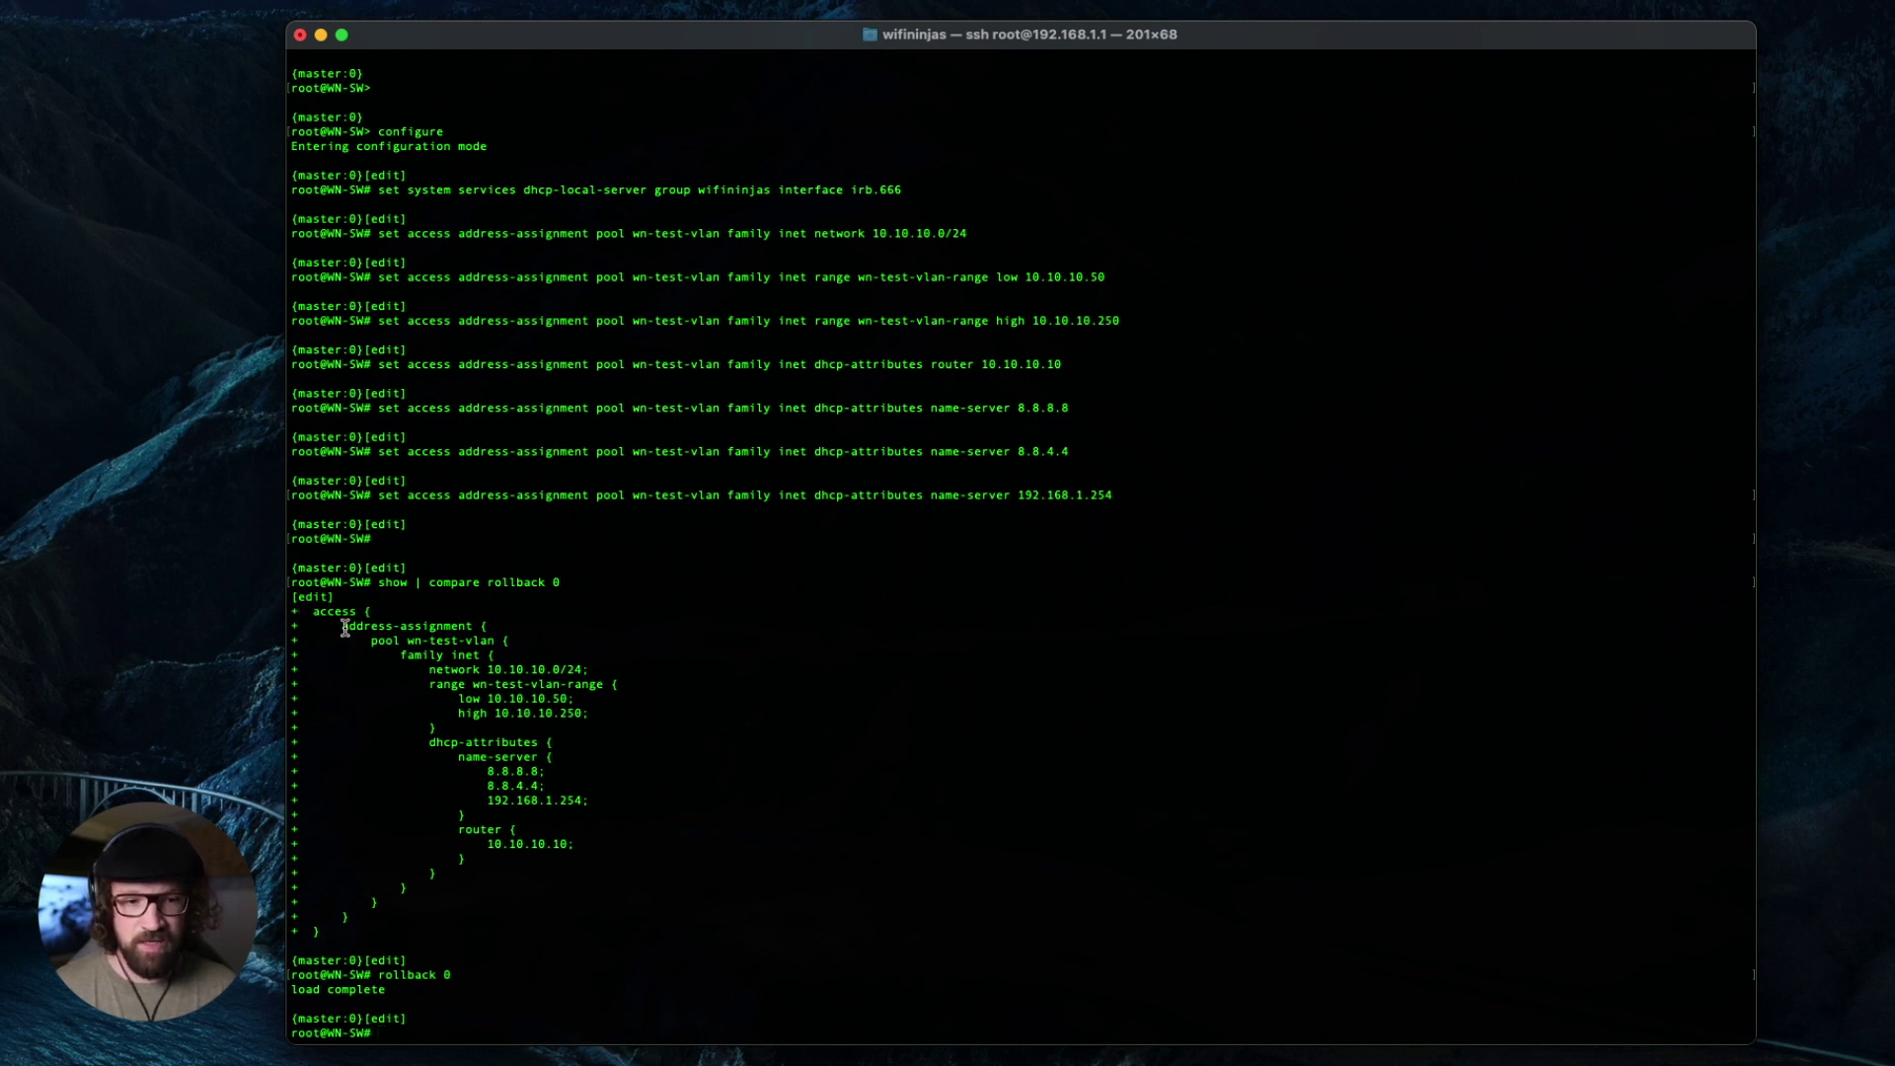
Leave configuration mode with 'exit'
drag(342, 626, 493, 640)
click(467, 858)
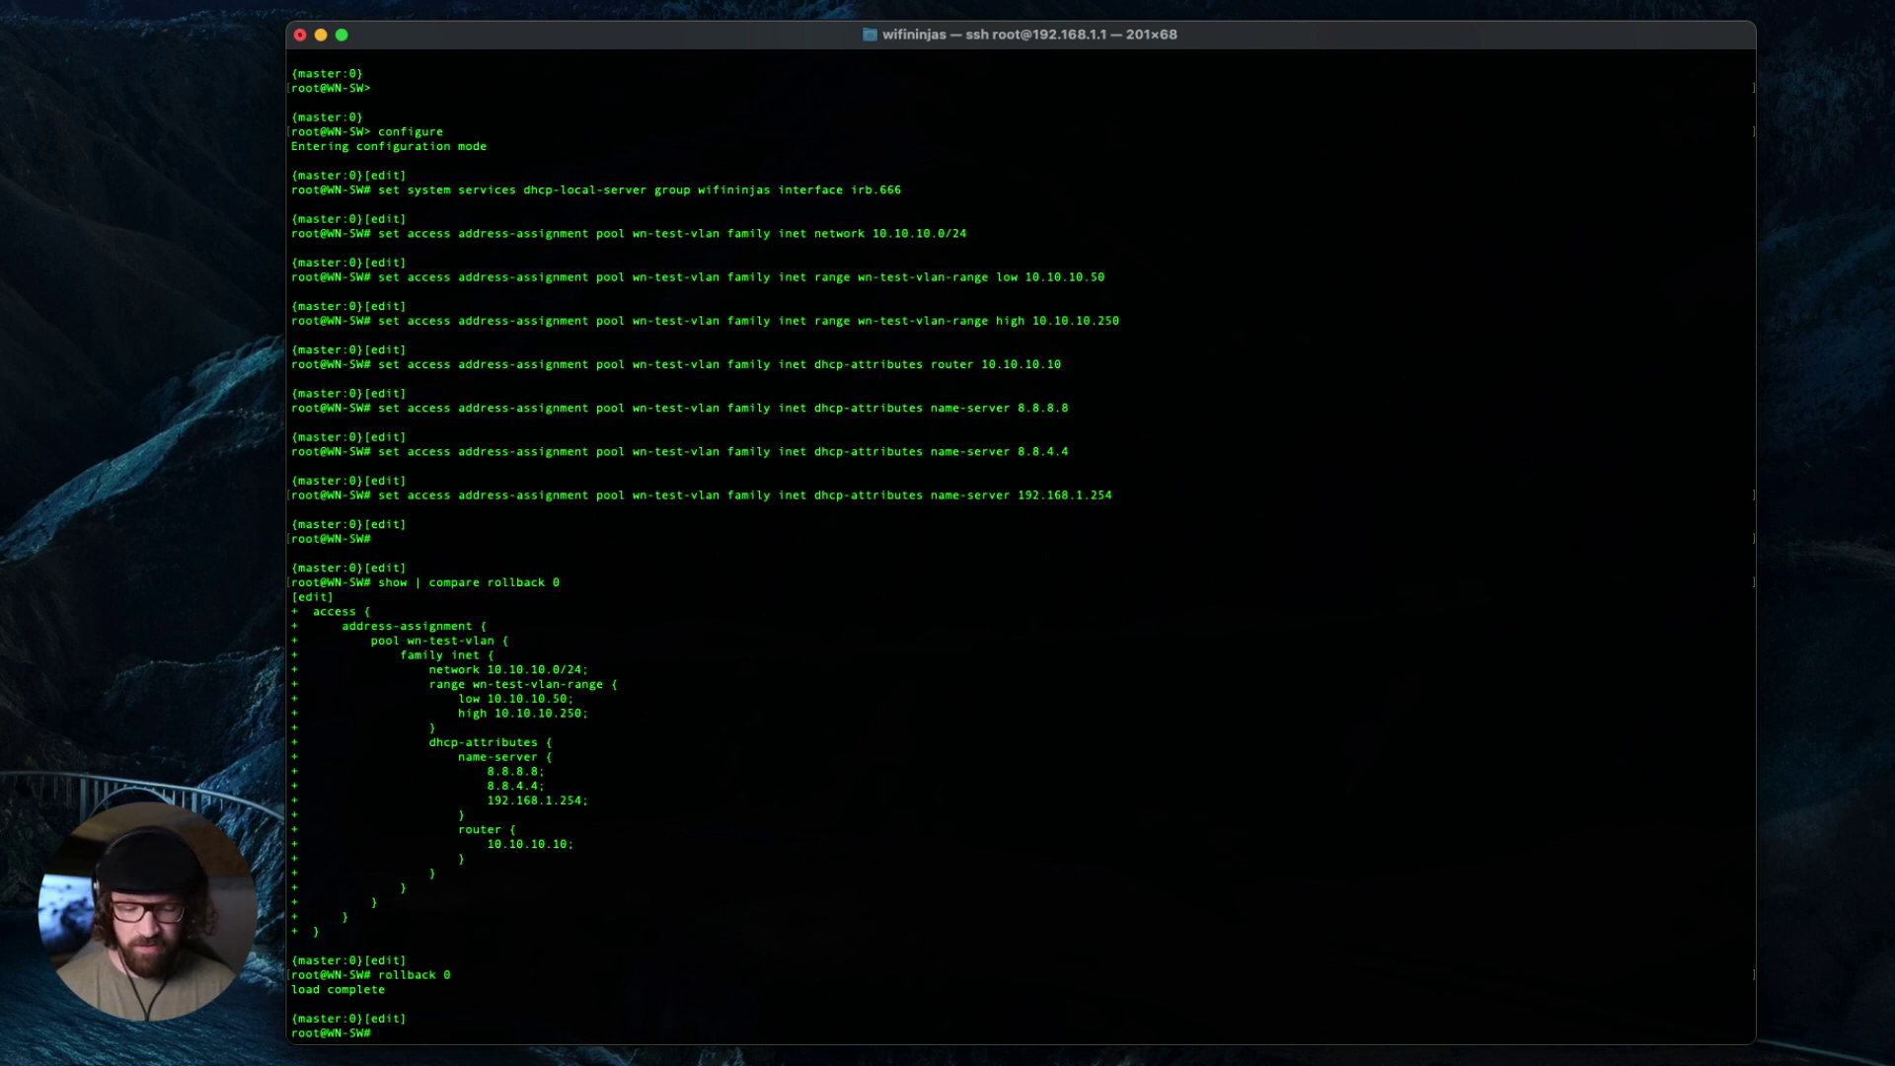
text(exit)
key(Return)
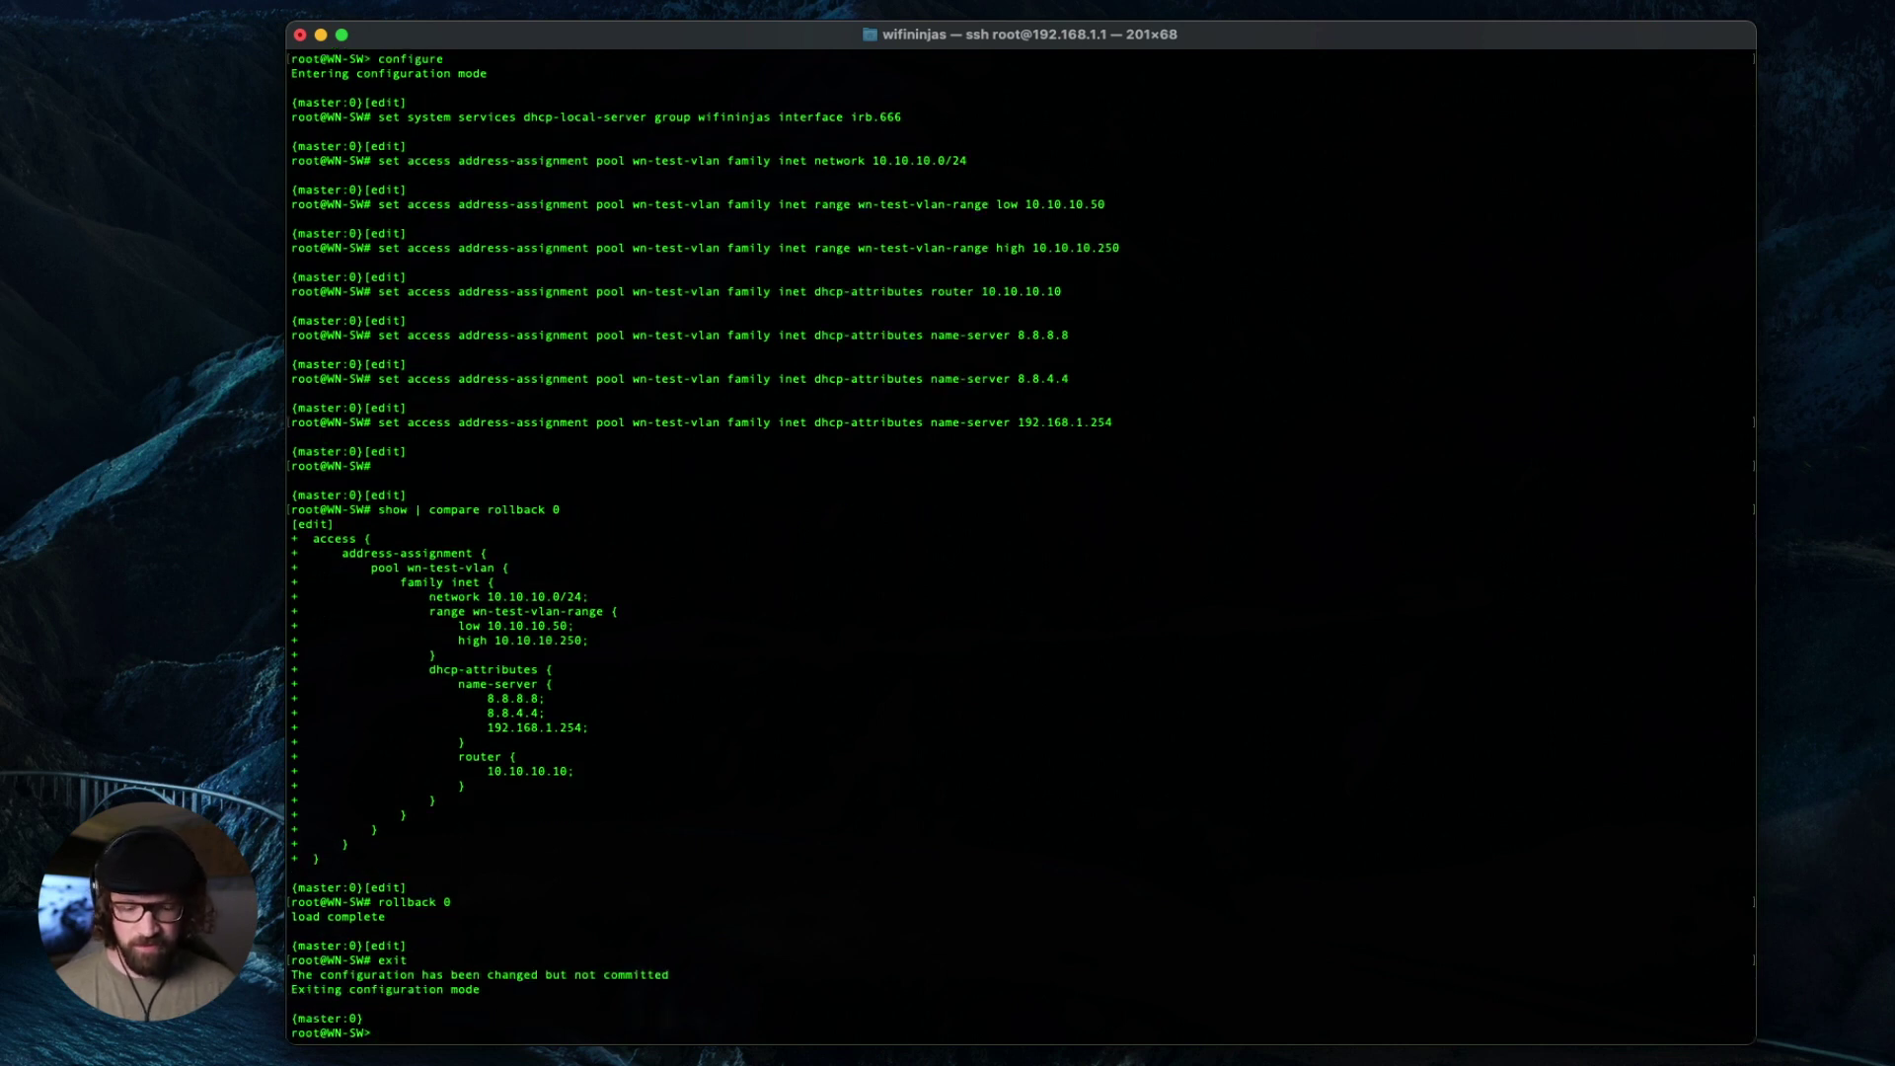
Try displaying the configuration piped to 'address-ass'
text(show con)
key(Tab)
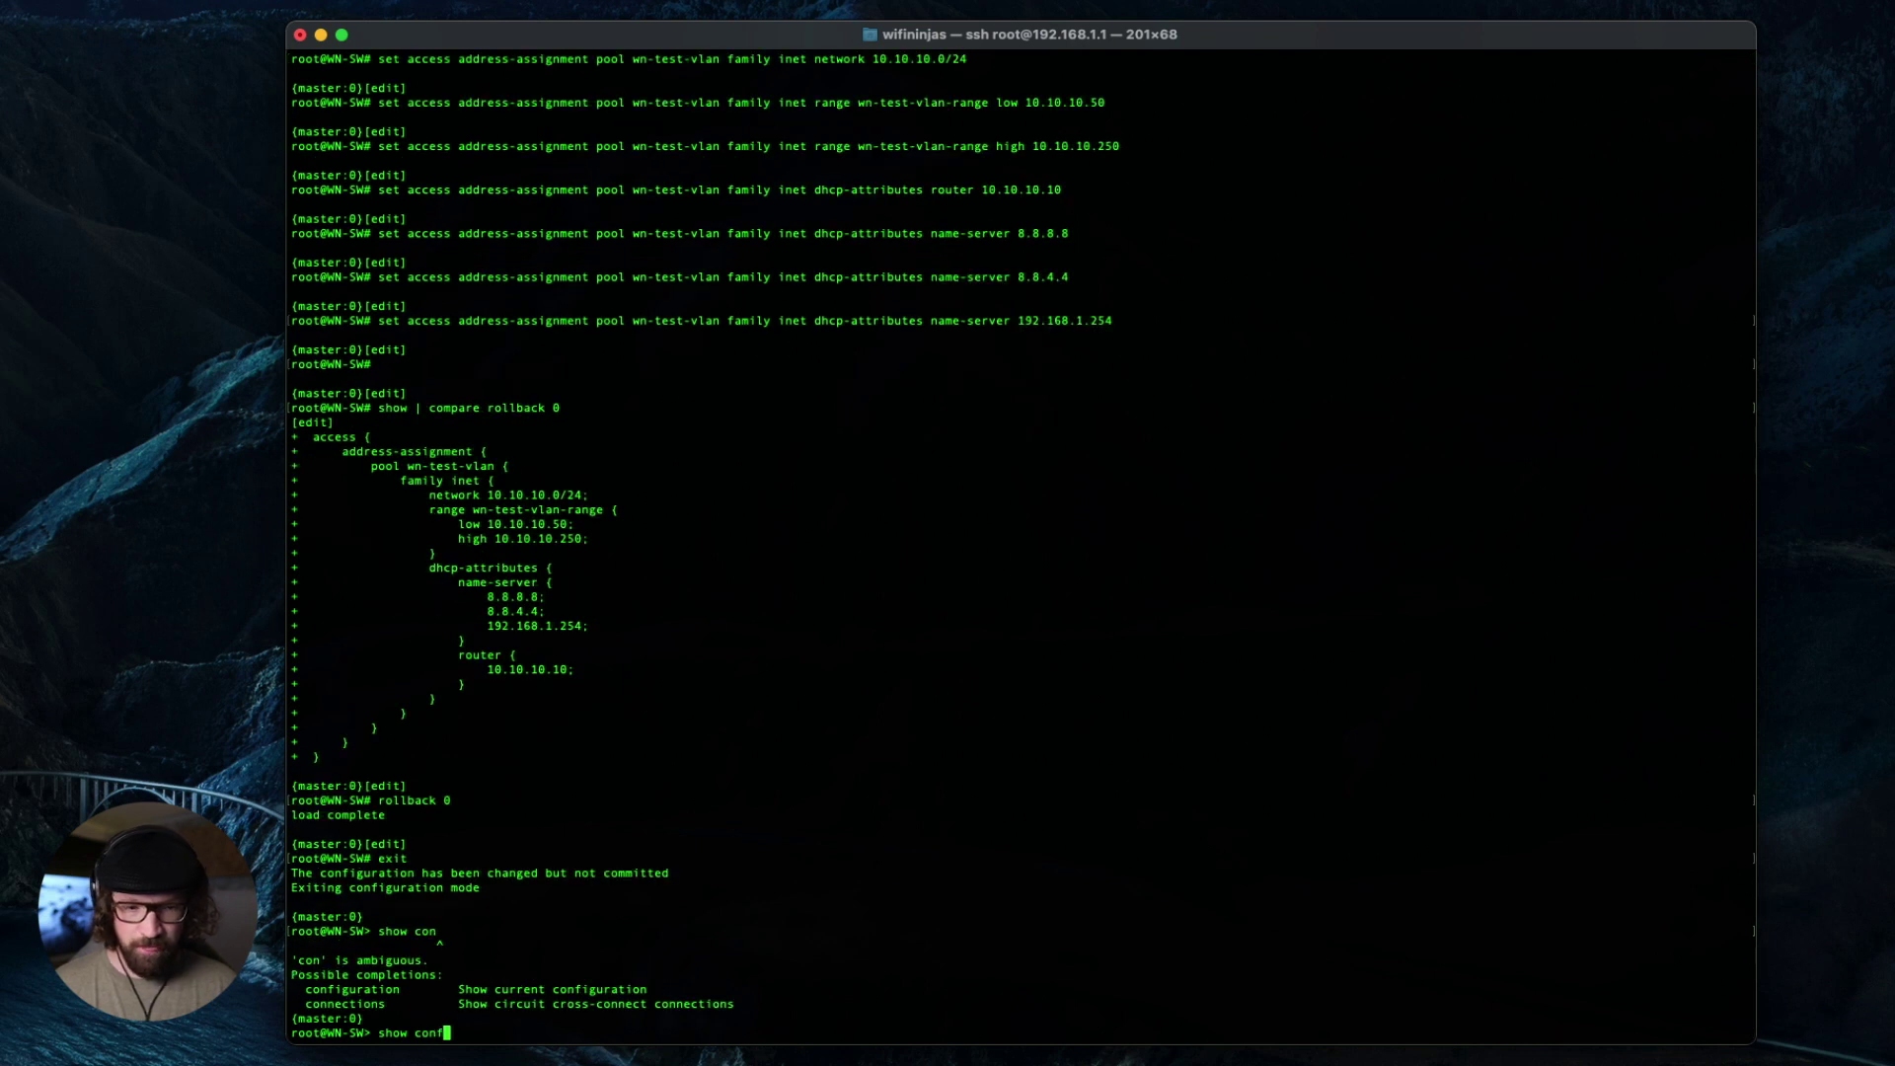
text(f)
key(Tab)
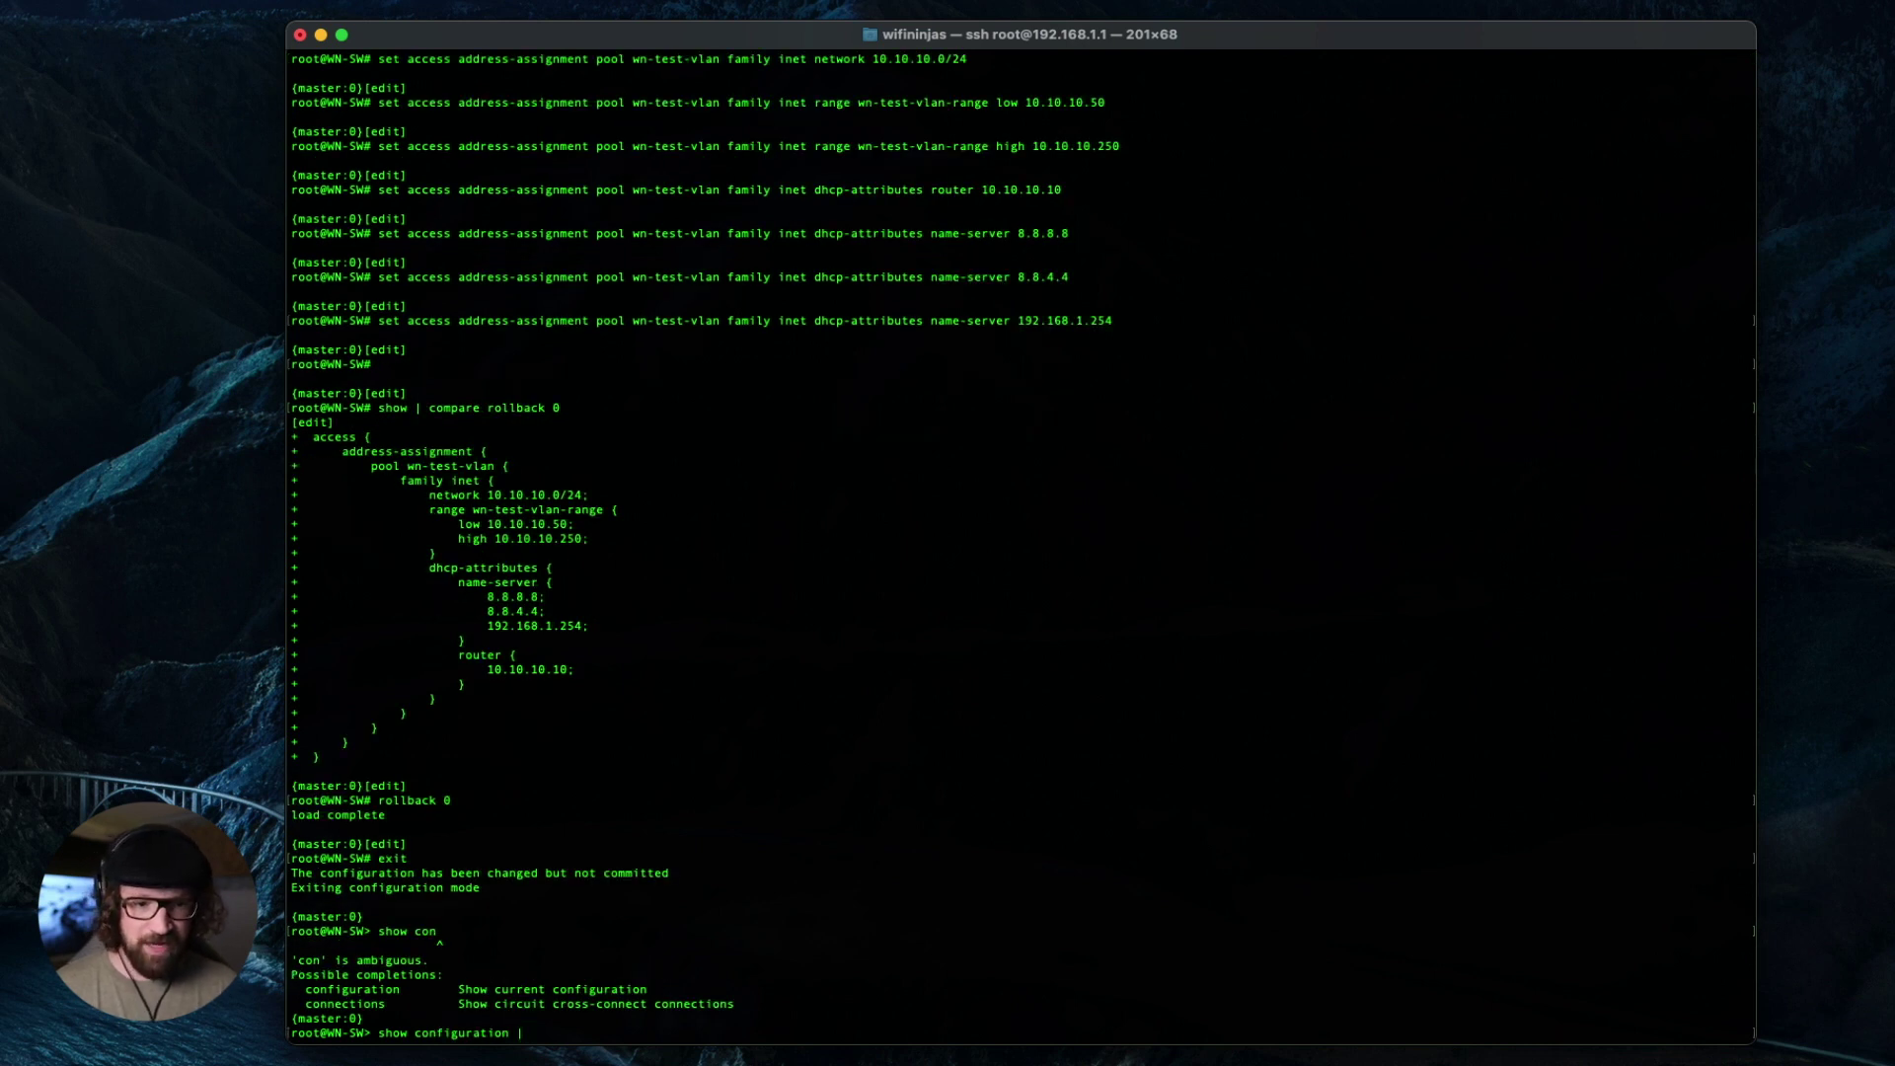
text(|)
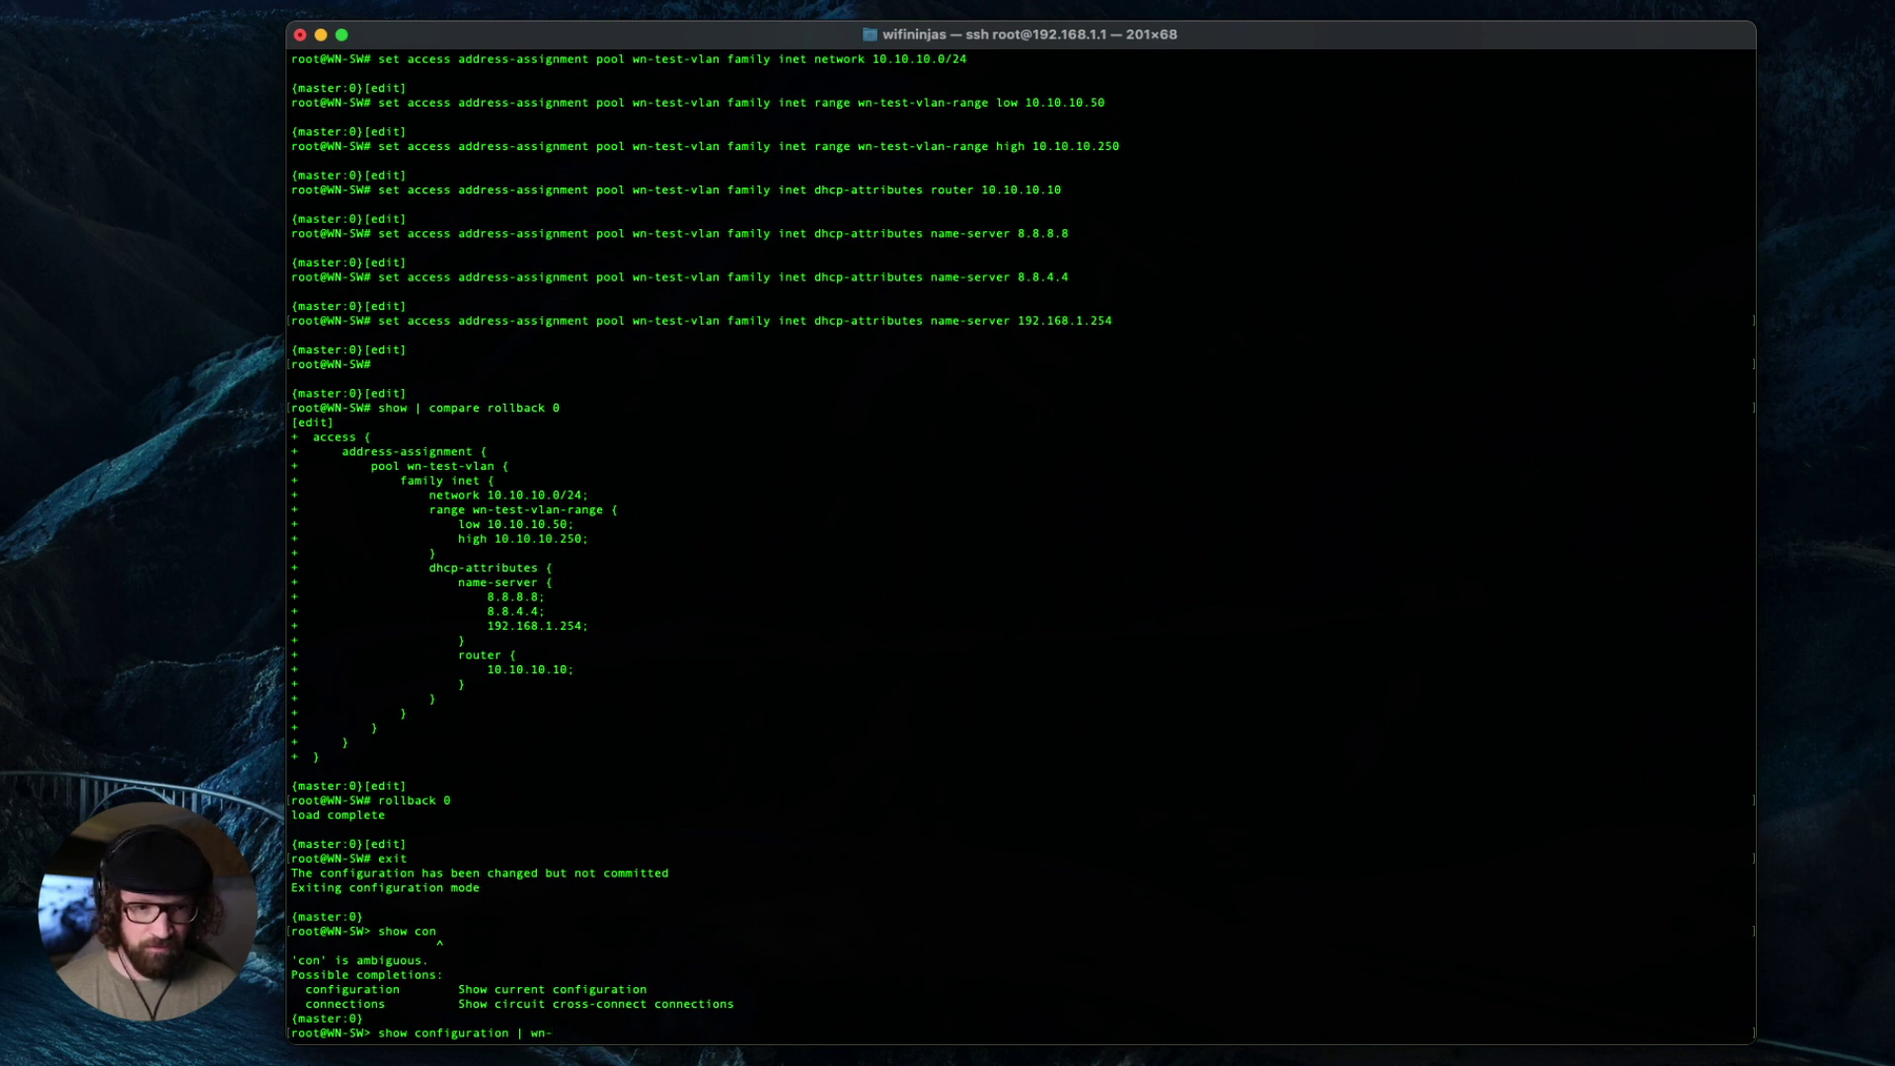
text(address-ass)
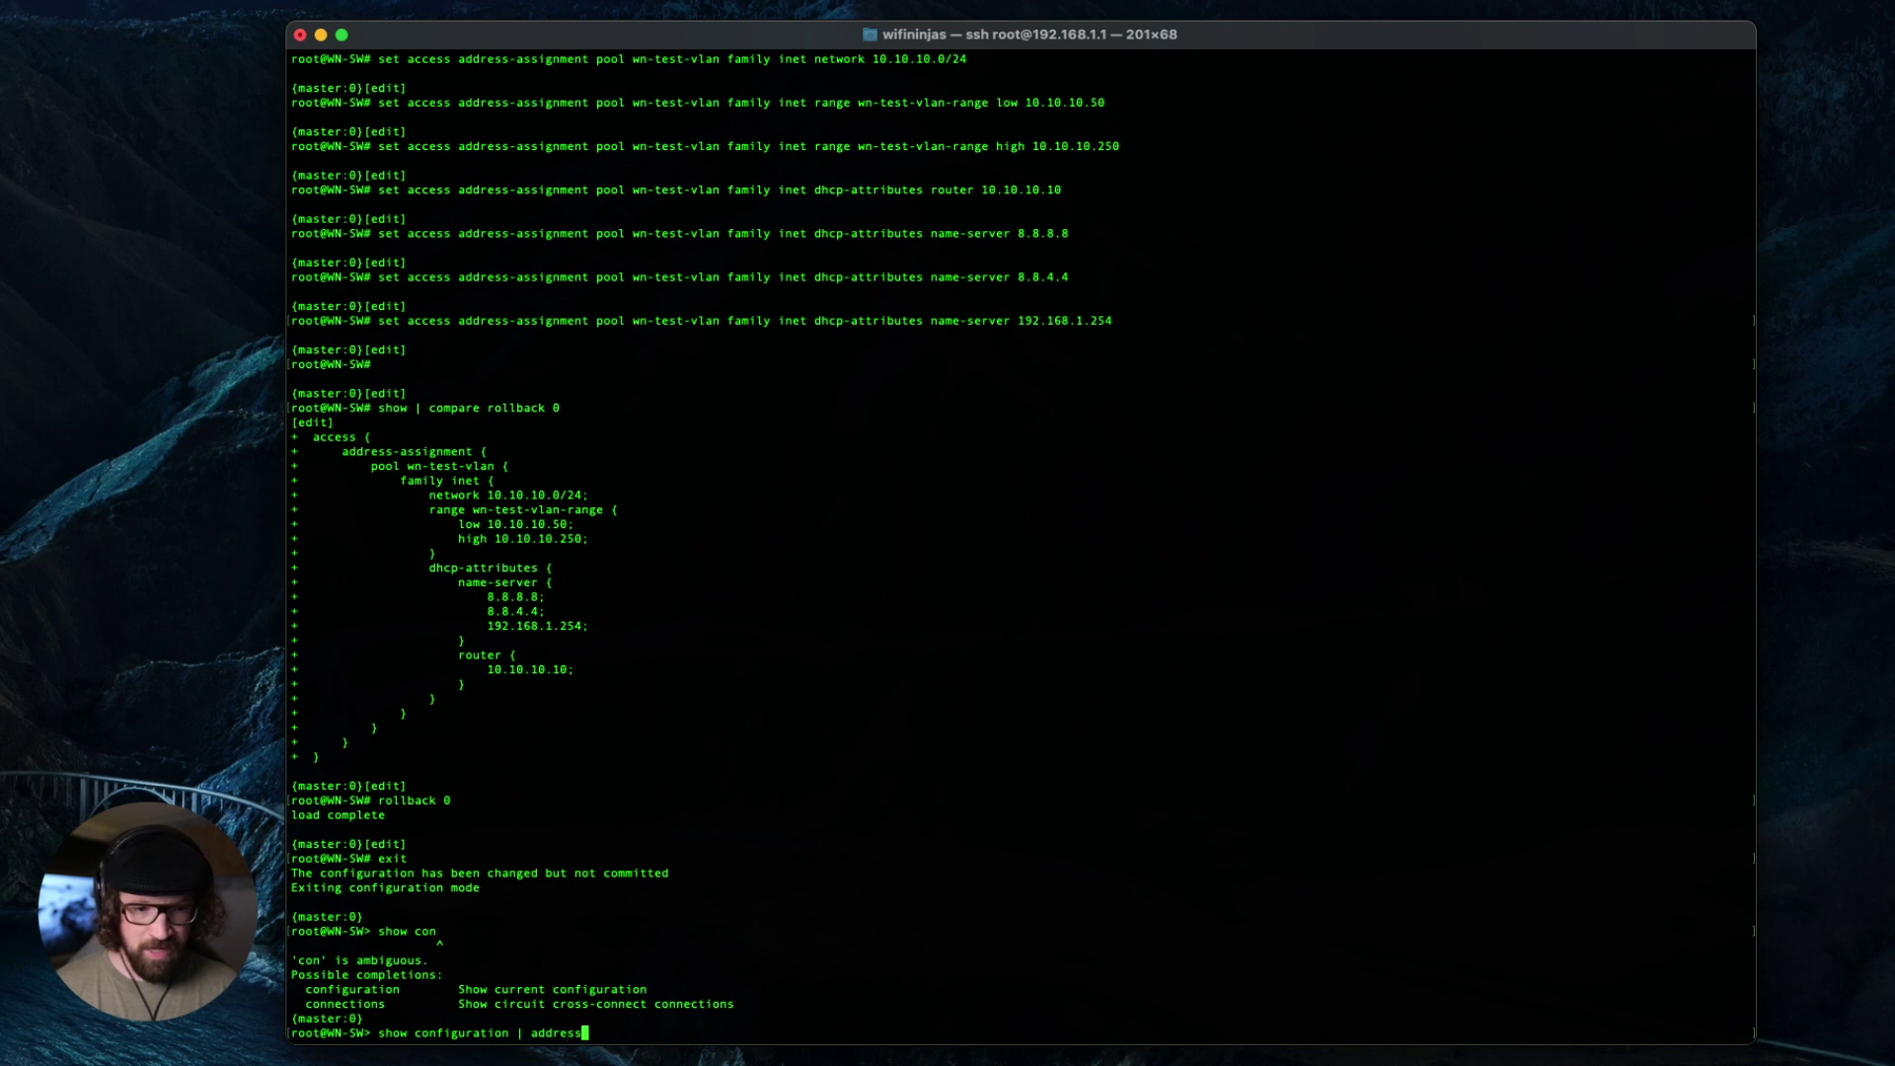
key(Return)
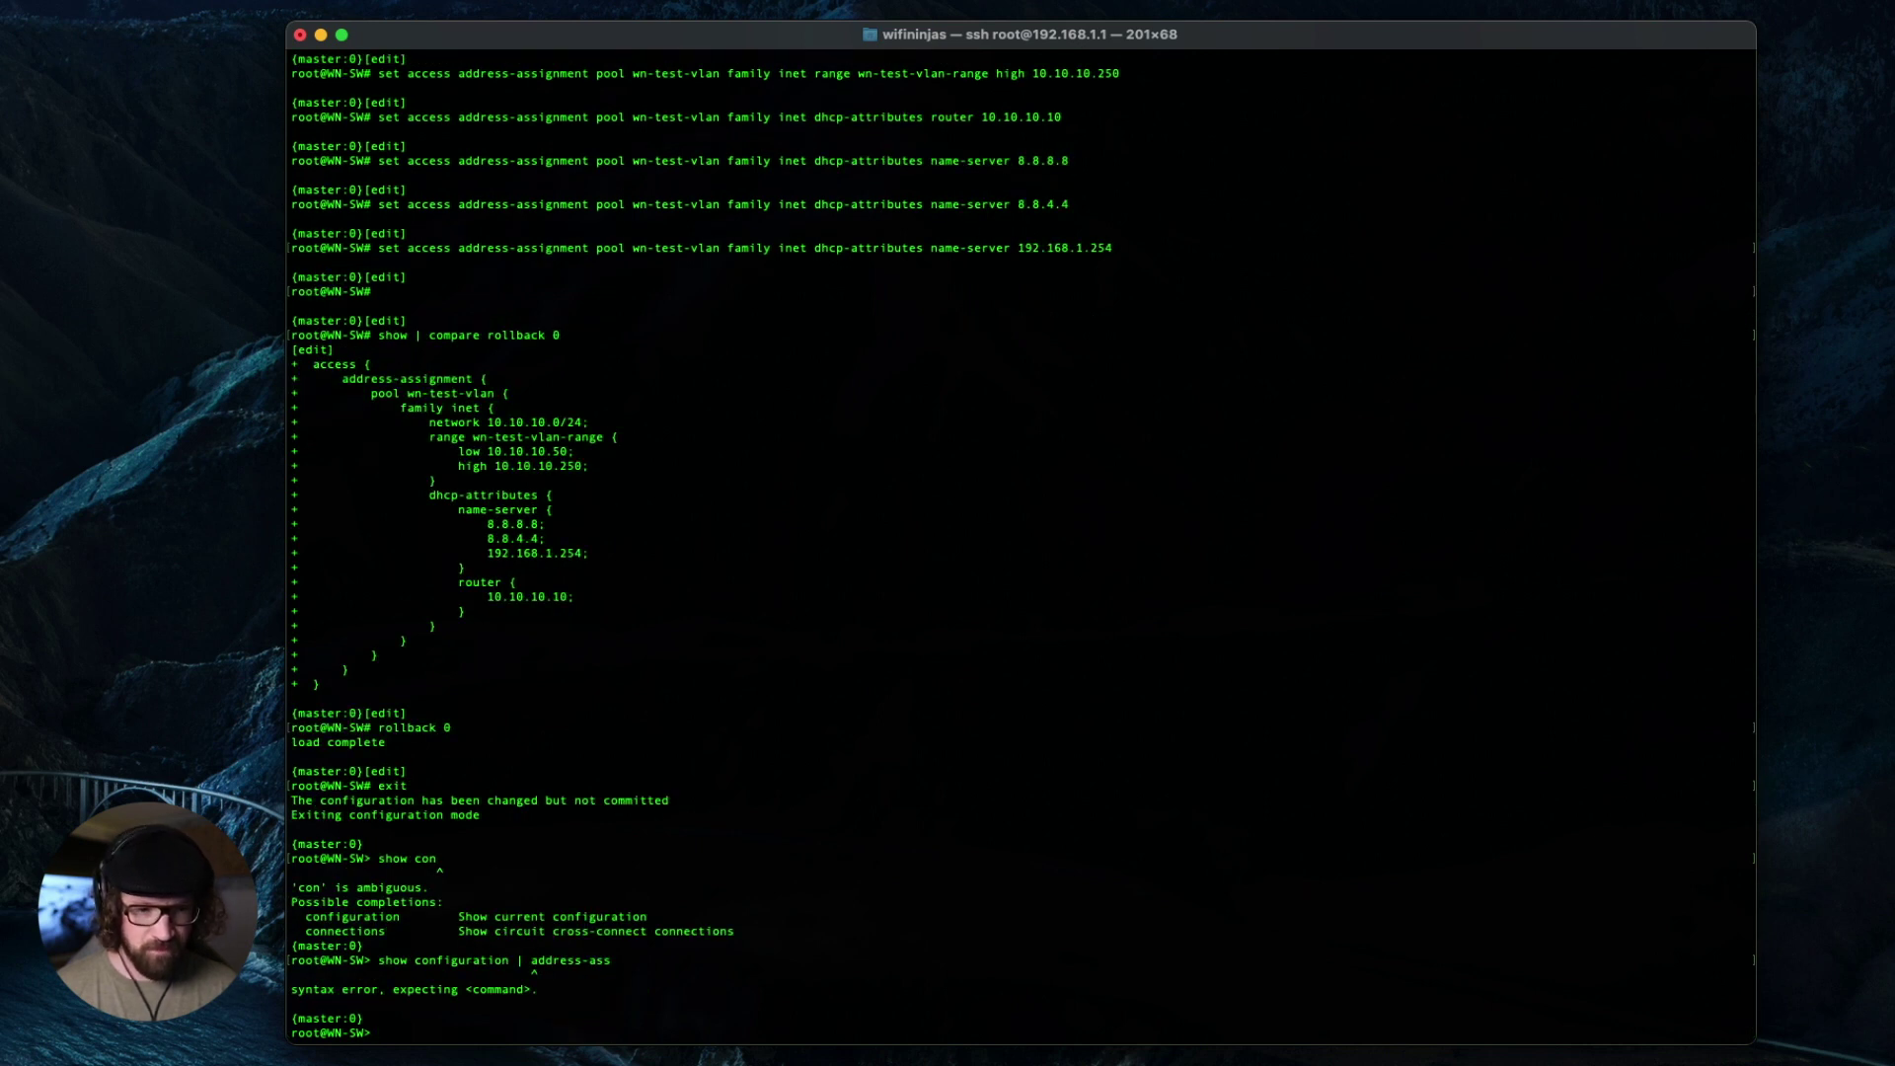
Run 'show configuration | find address-ass' and highlight the wn-test-vlan pool settings
key(Up)
key(BackSpace)
key(BackSpace)
key(BackSpace)
key(BackSpace)
key(BackSpace)
key(BackSpace)
key(BackSpace)
key(BackSpace)
key(BackSpace)
key(BackSpace)
text(find address-ass)
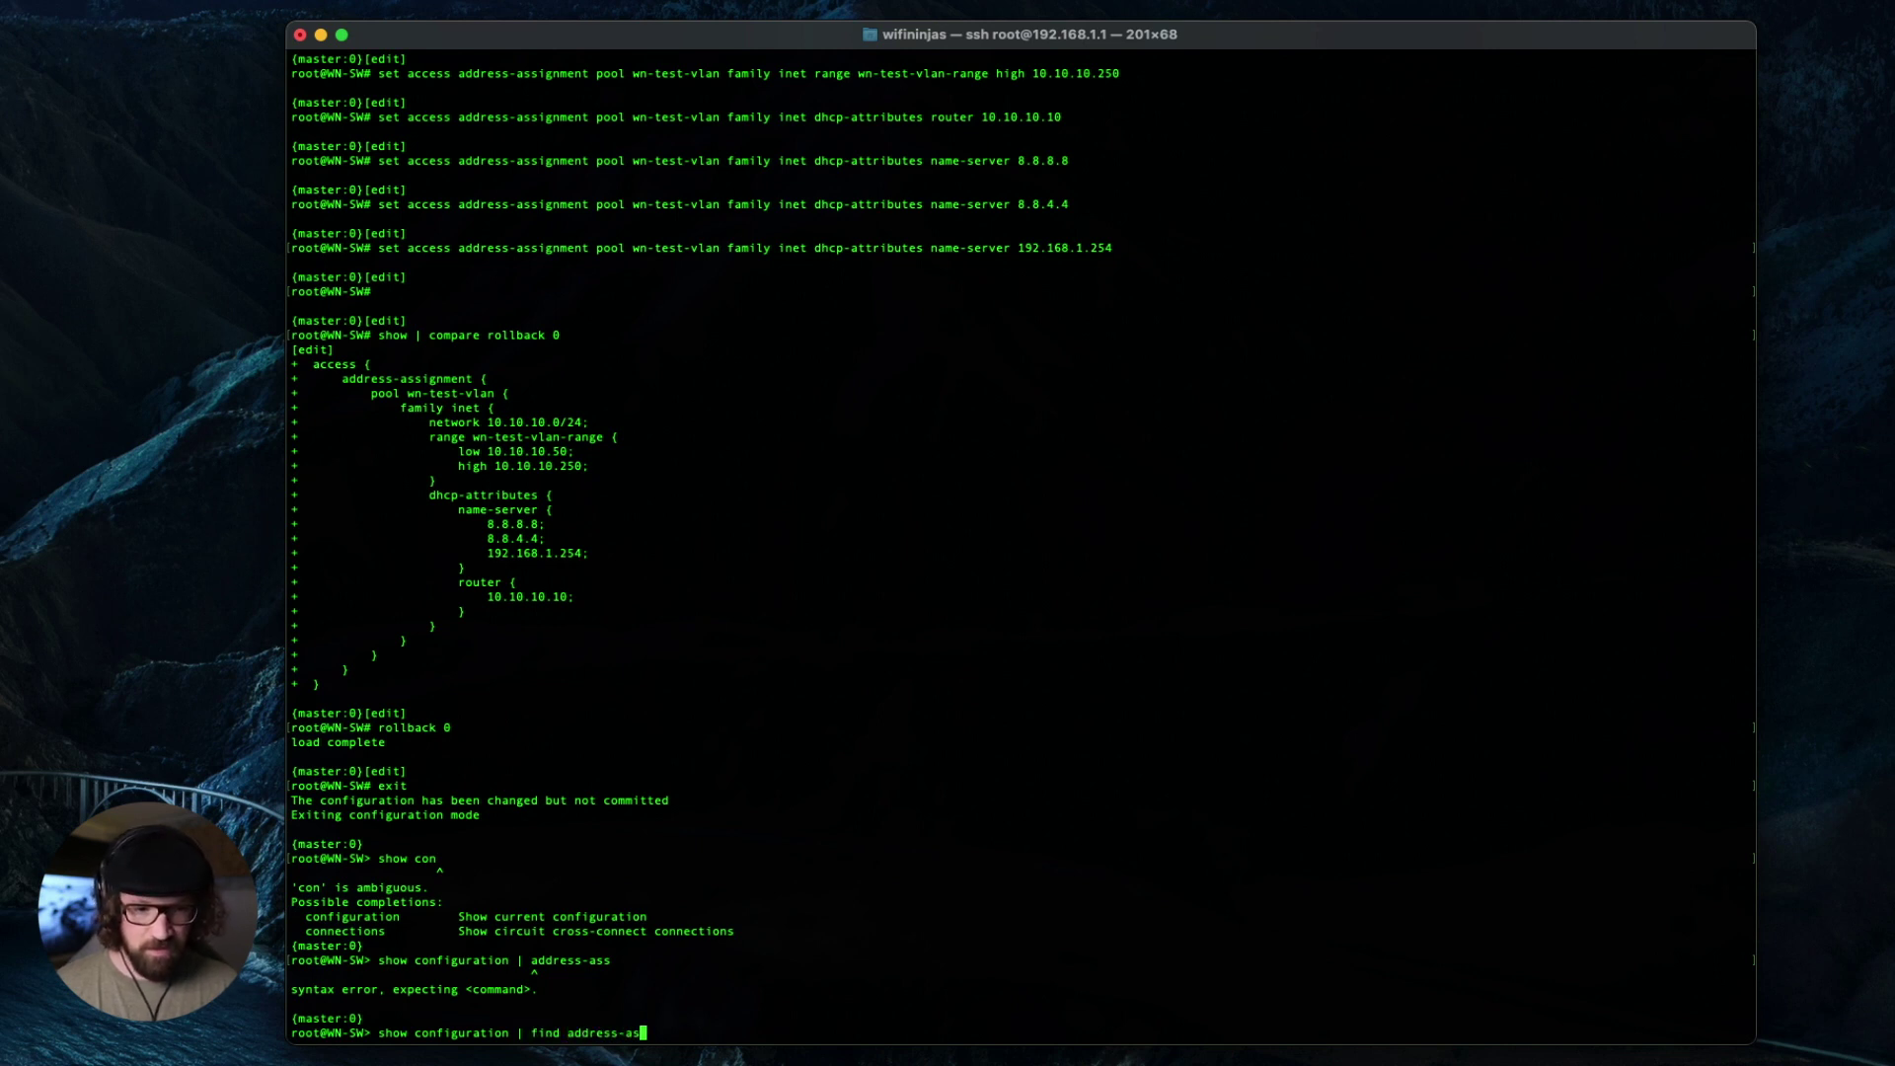
key(Return)
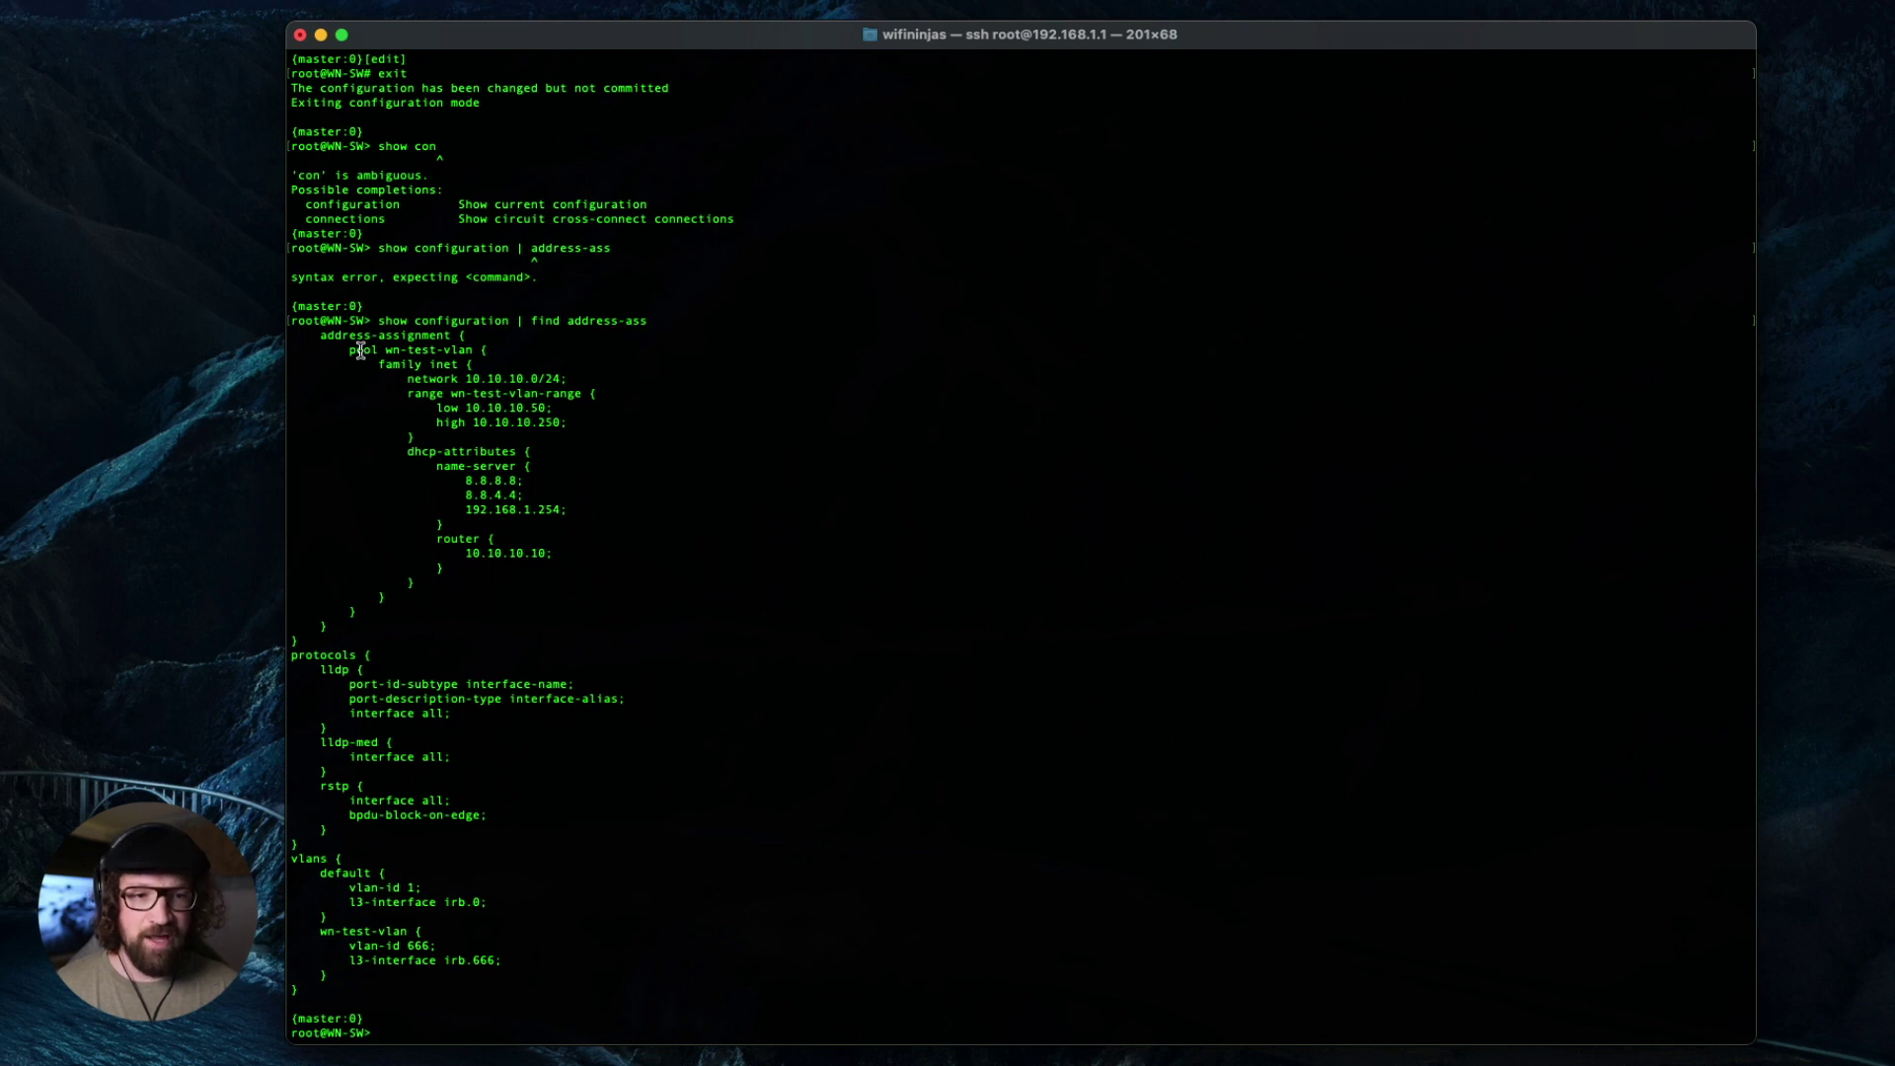
drag(361, 351, 589, 562)
click(516, 514)
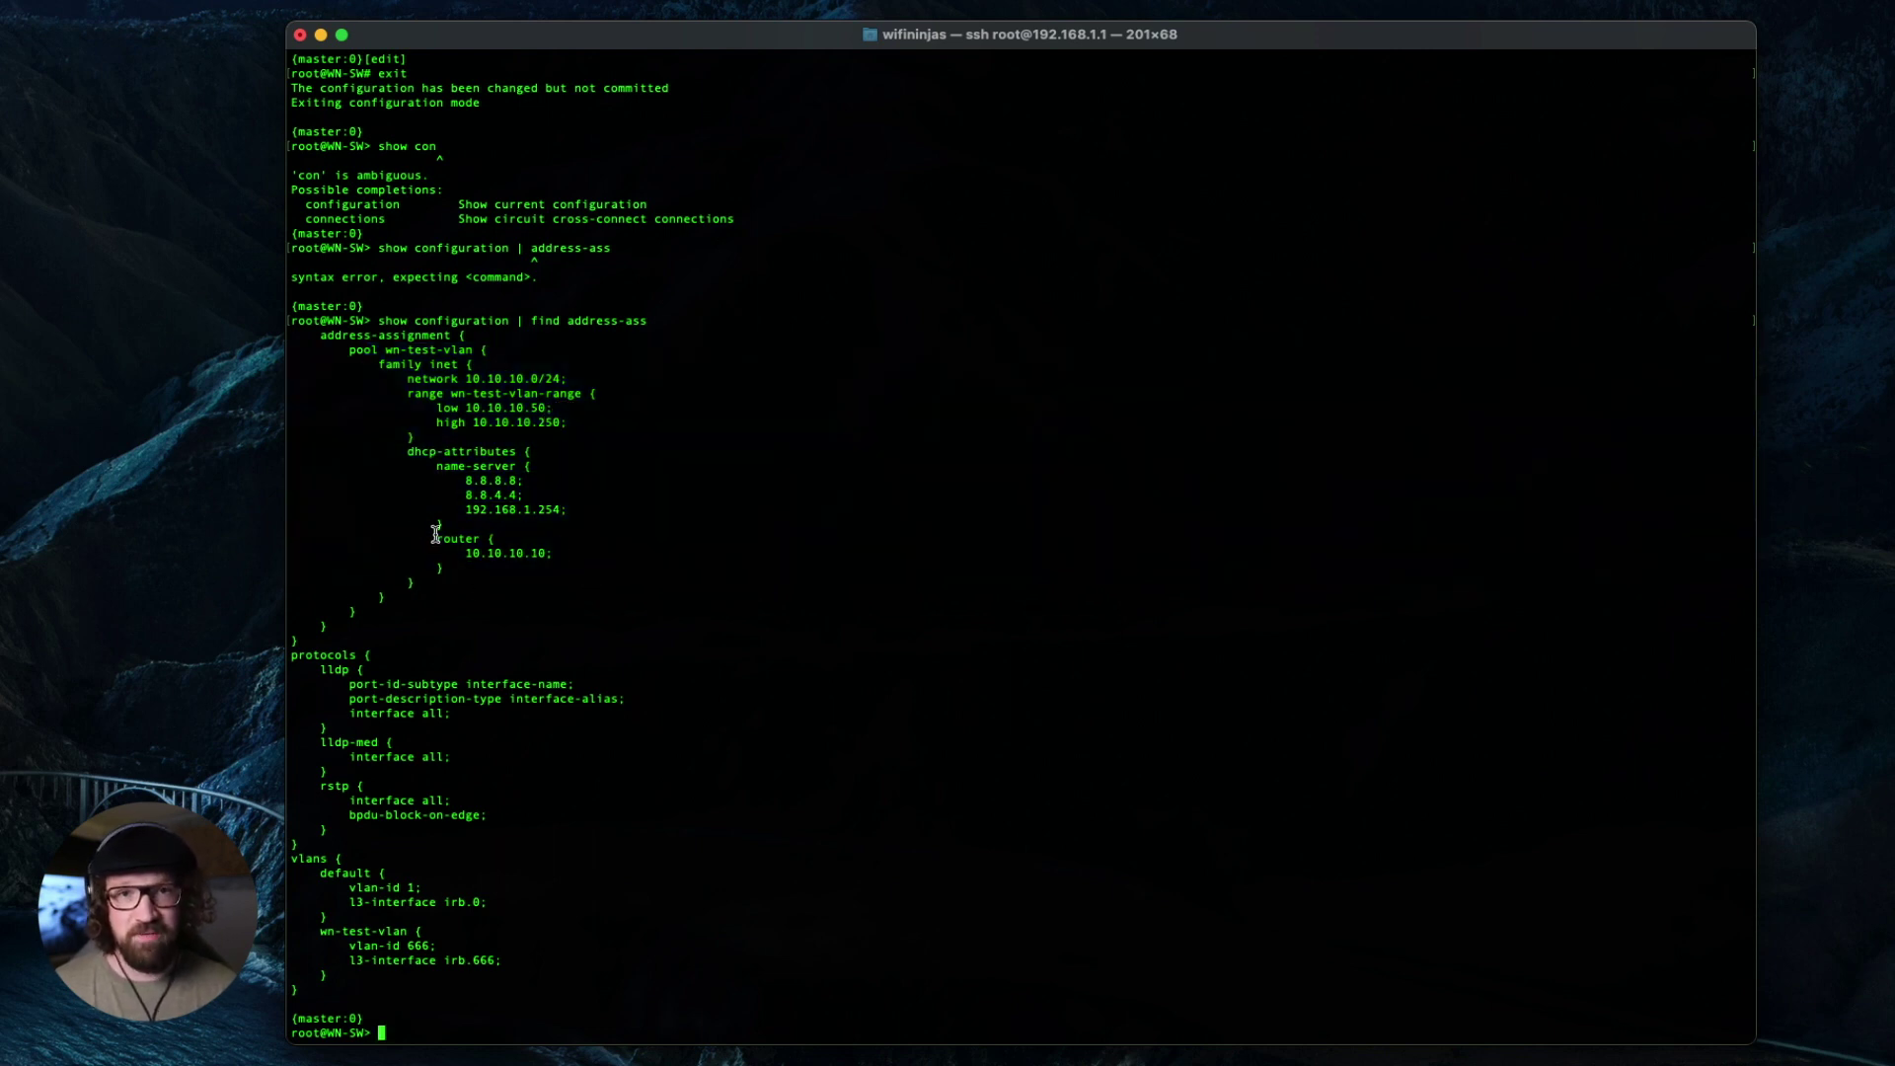
Run 'show lldp neighbors detail | find 0/0/1' and highlight the AP's management address 10.10.10.50
key(Return)
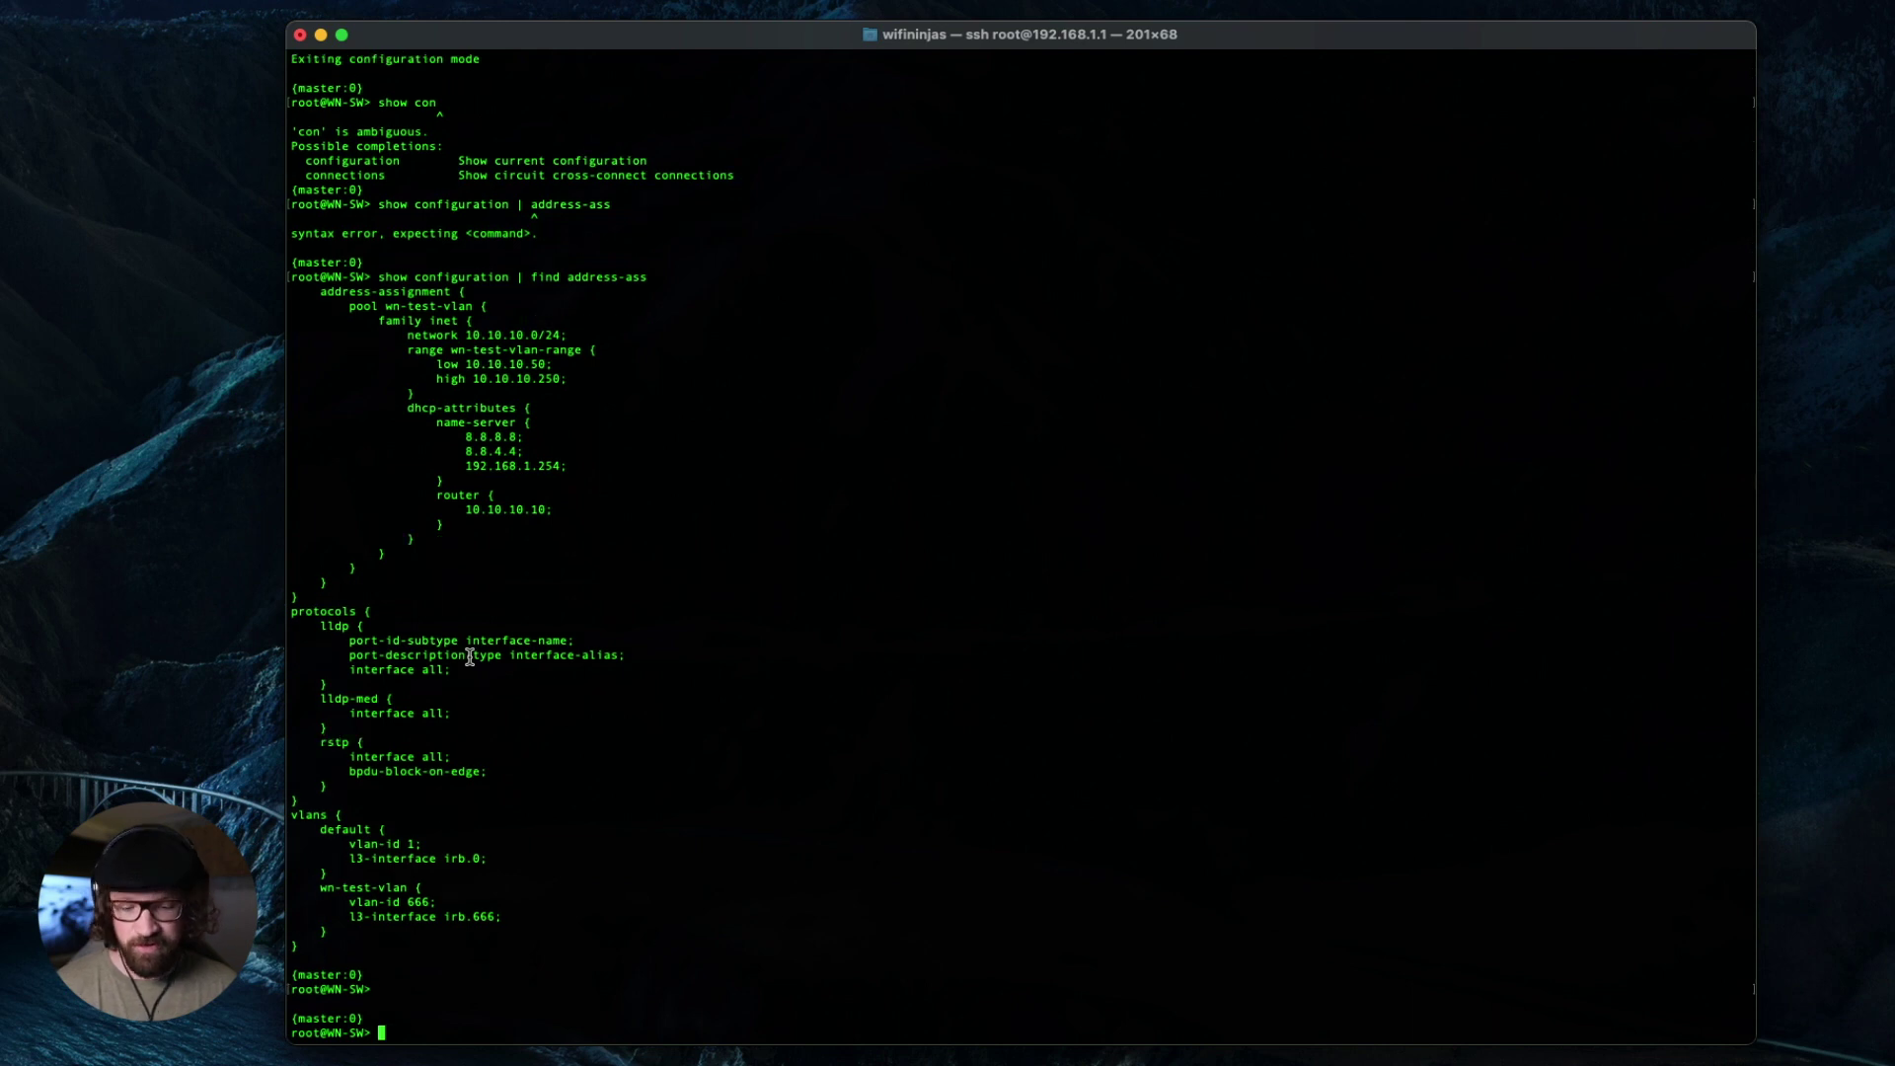
text(show l)
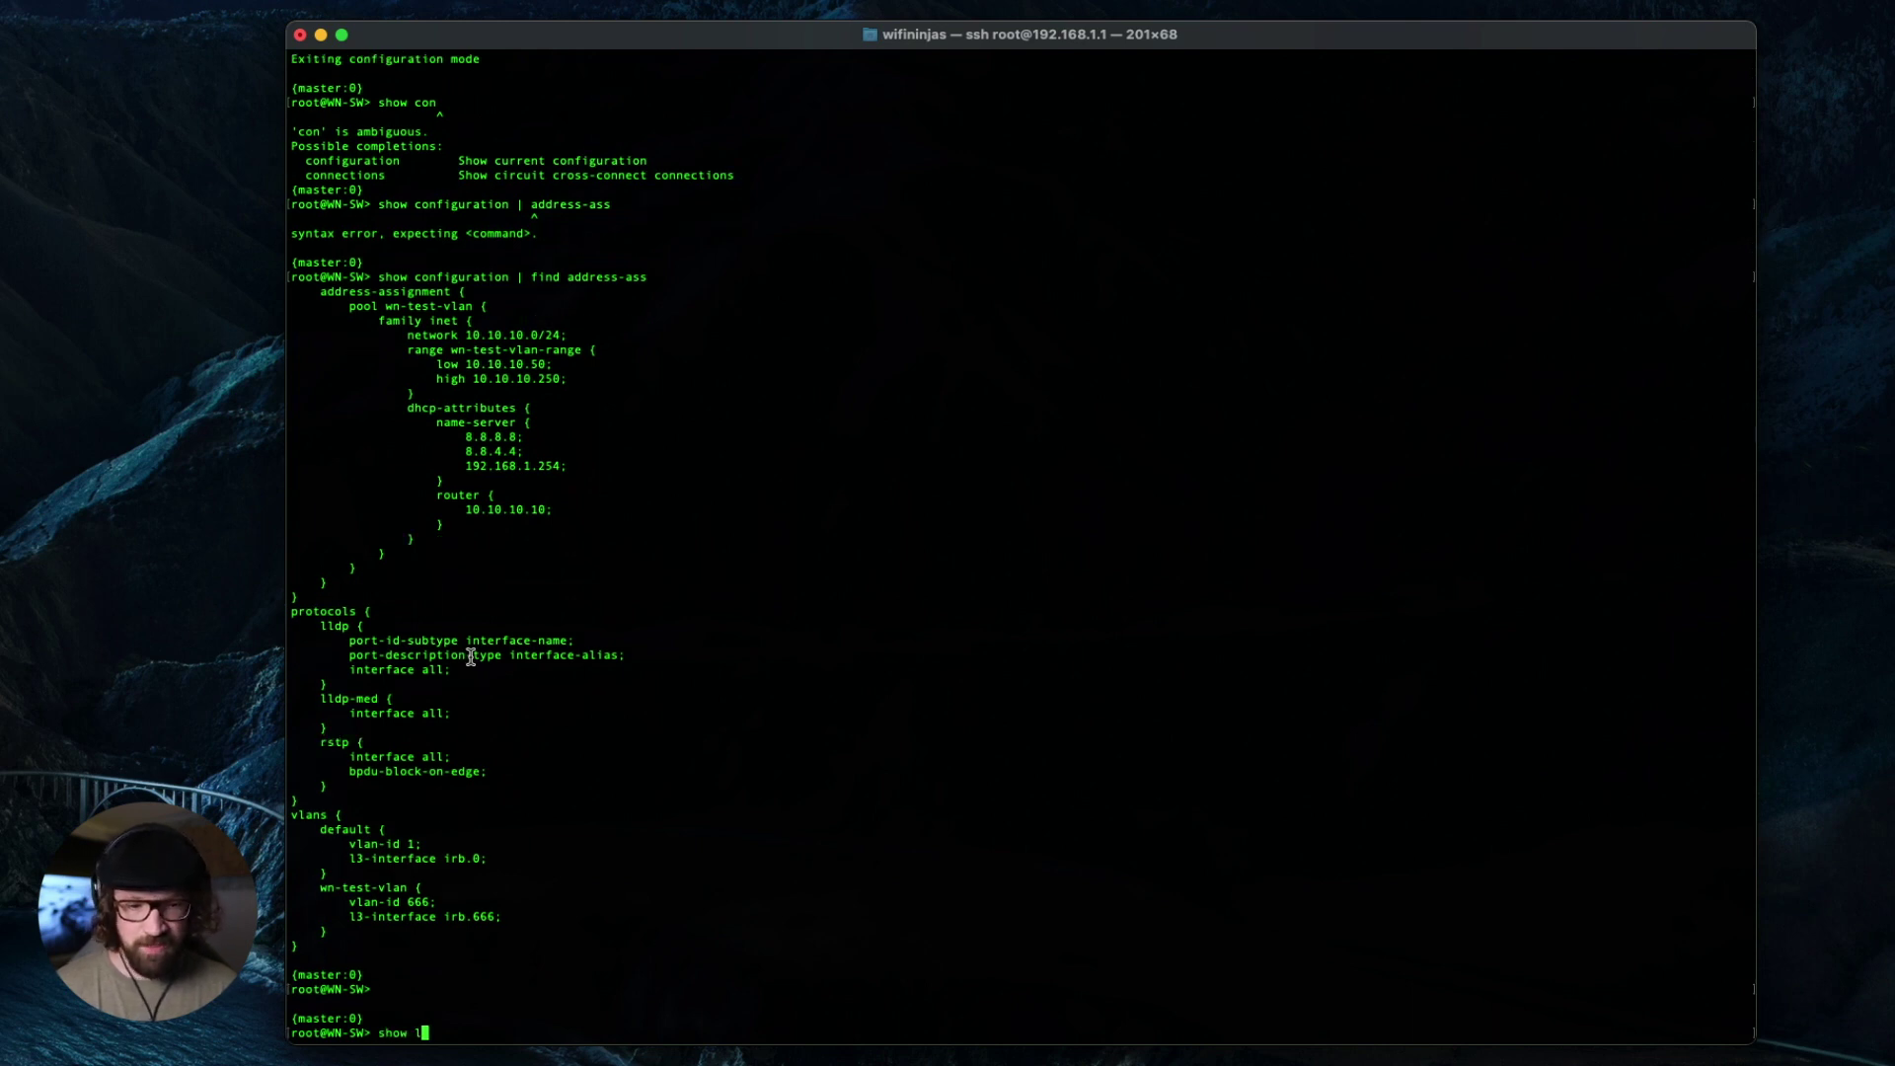
text(ldp neighbors)
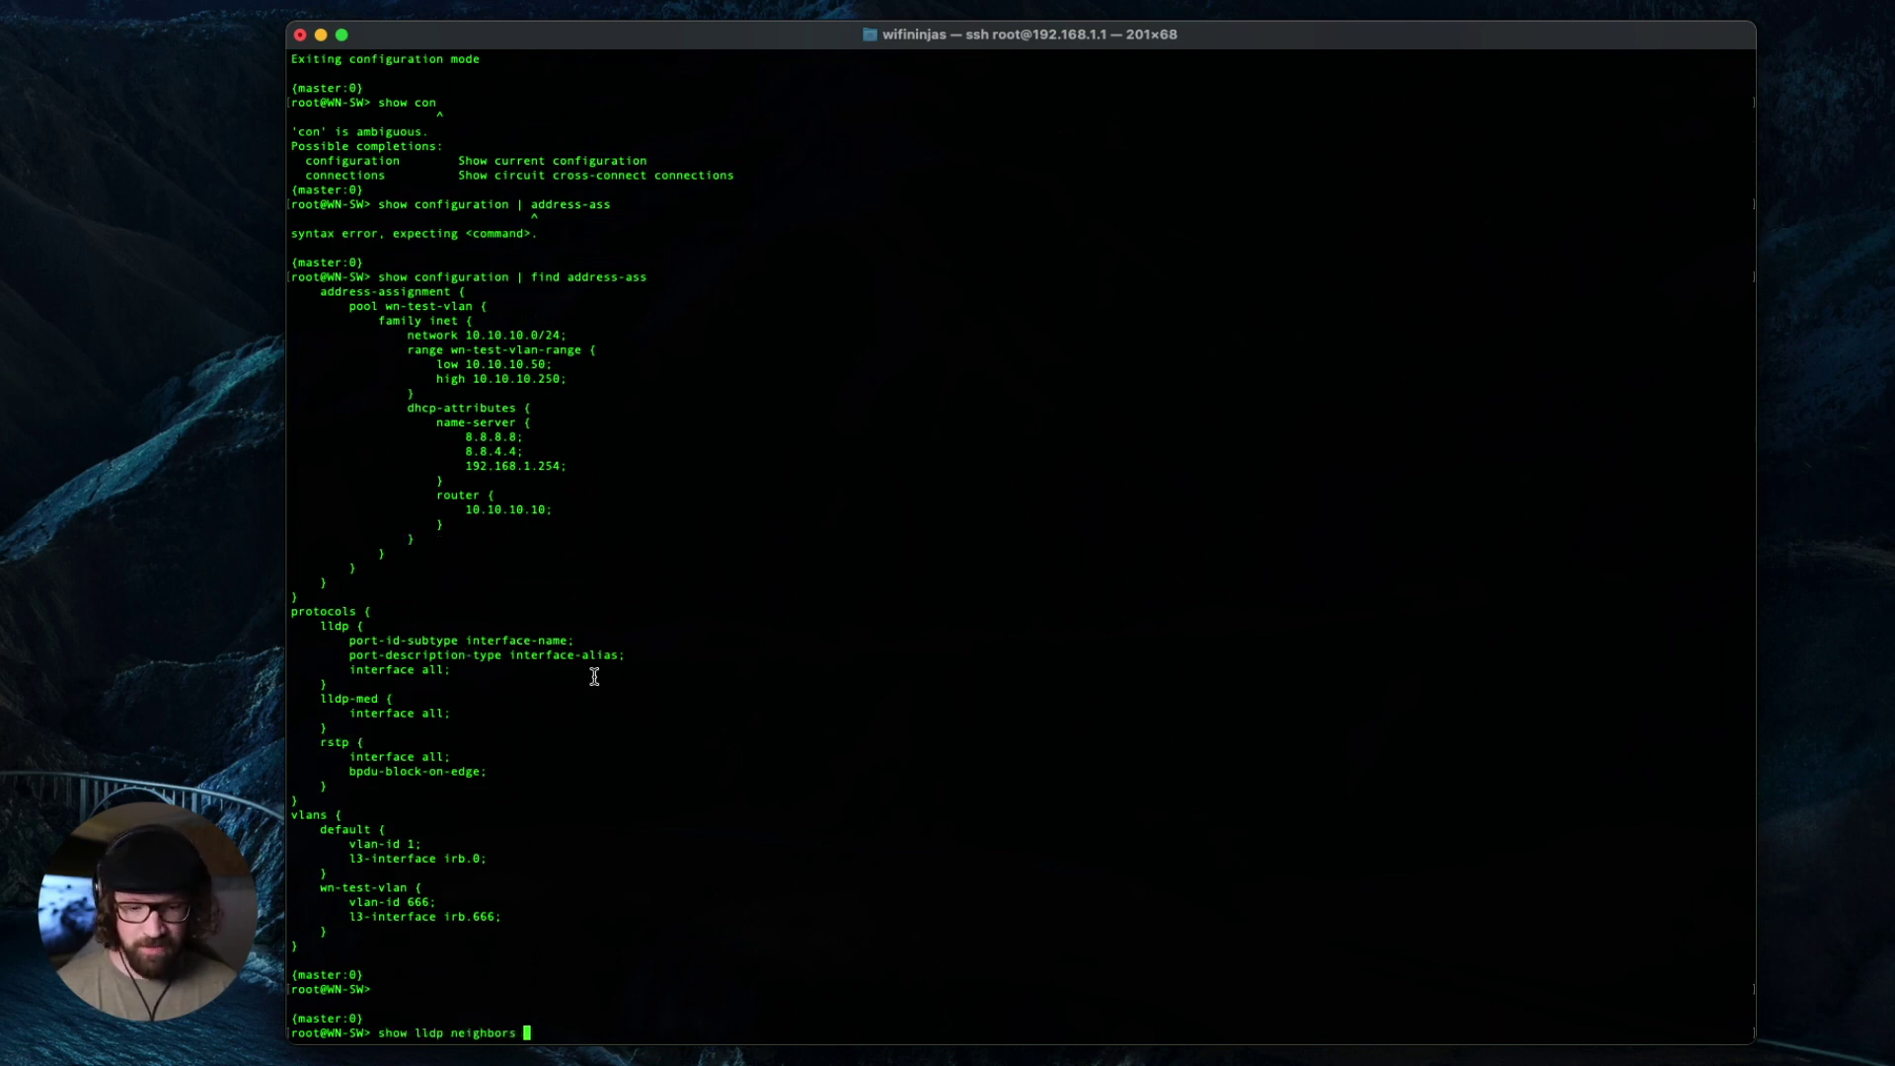
text(detail)
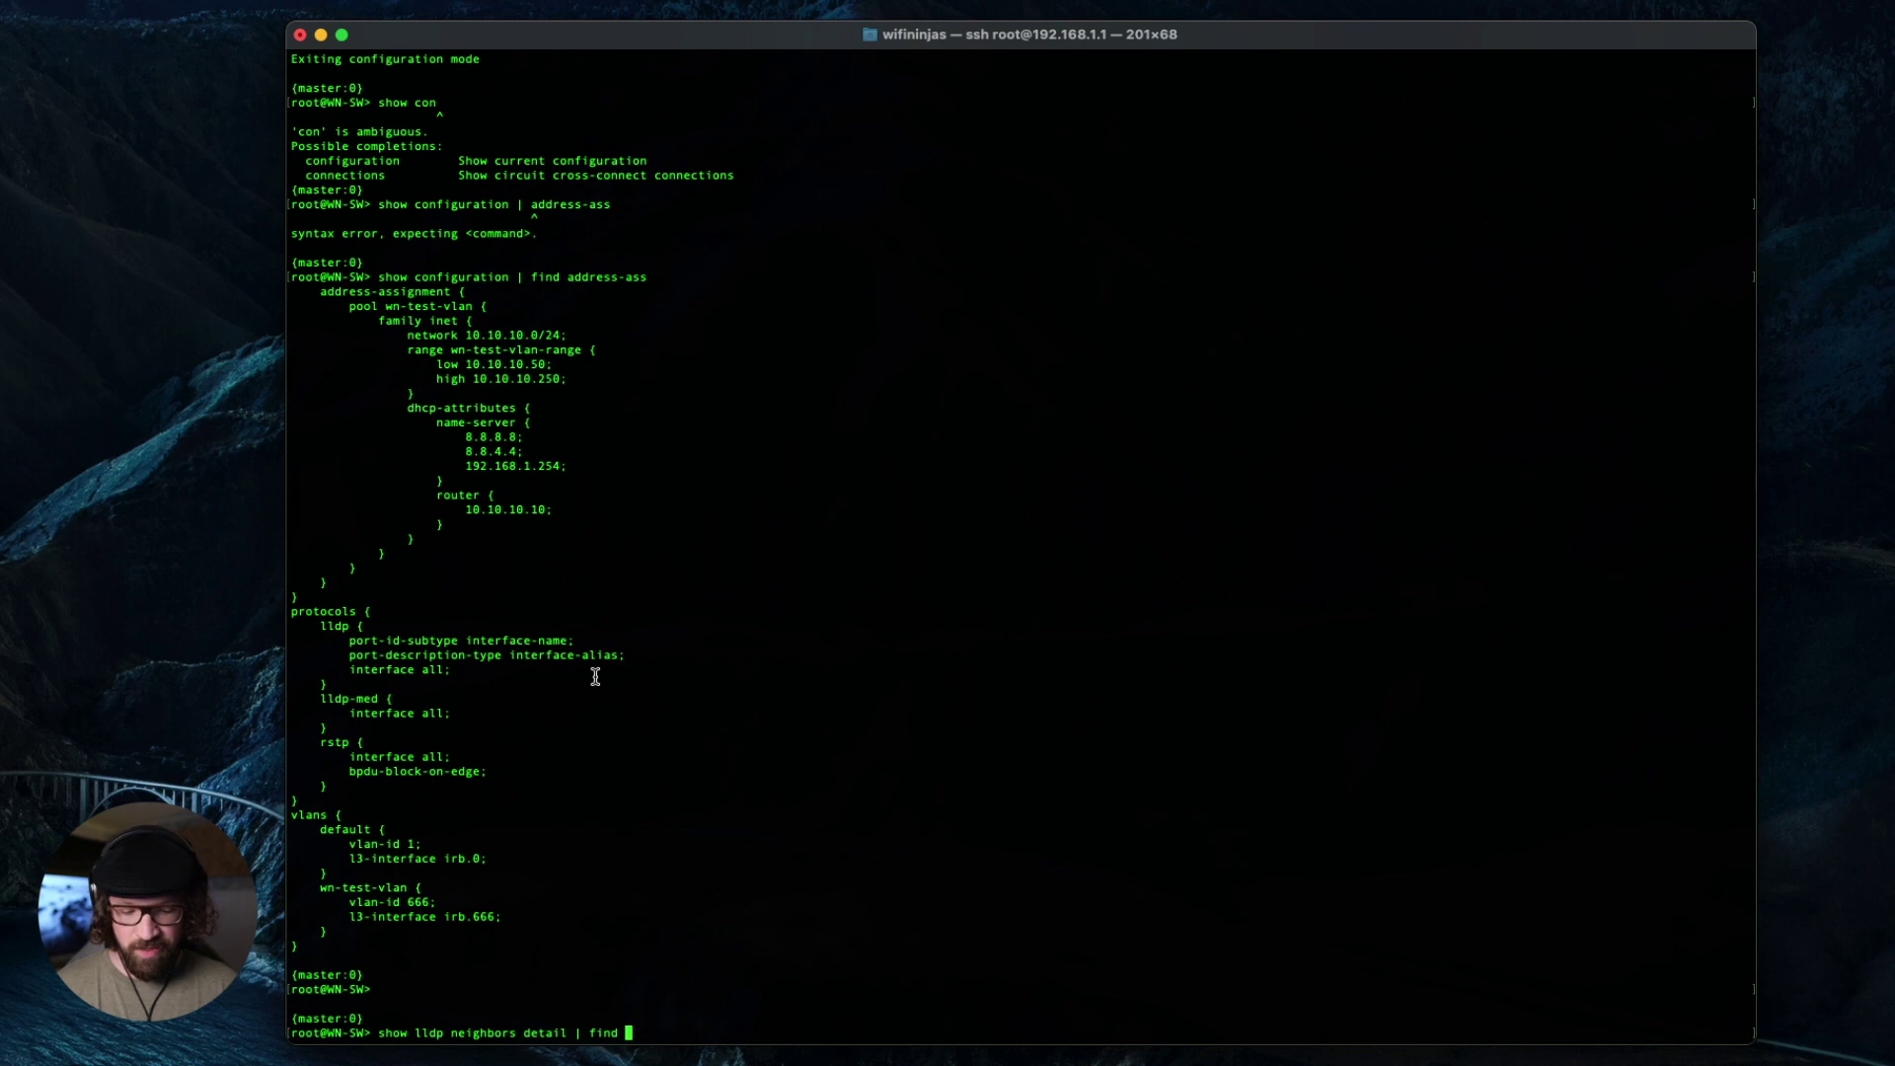
text(| find 0/0/1)
key(Return)
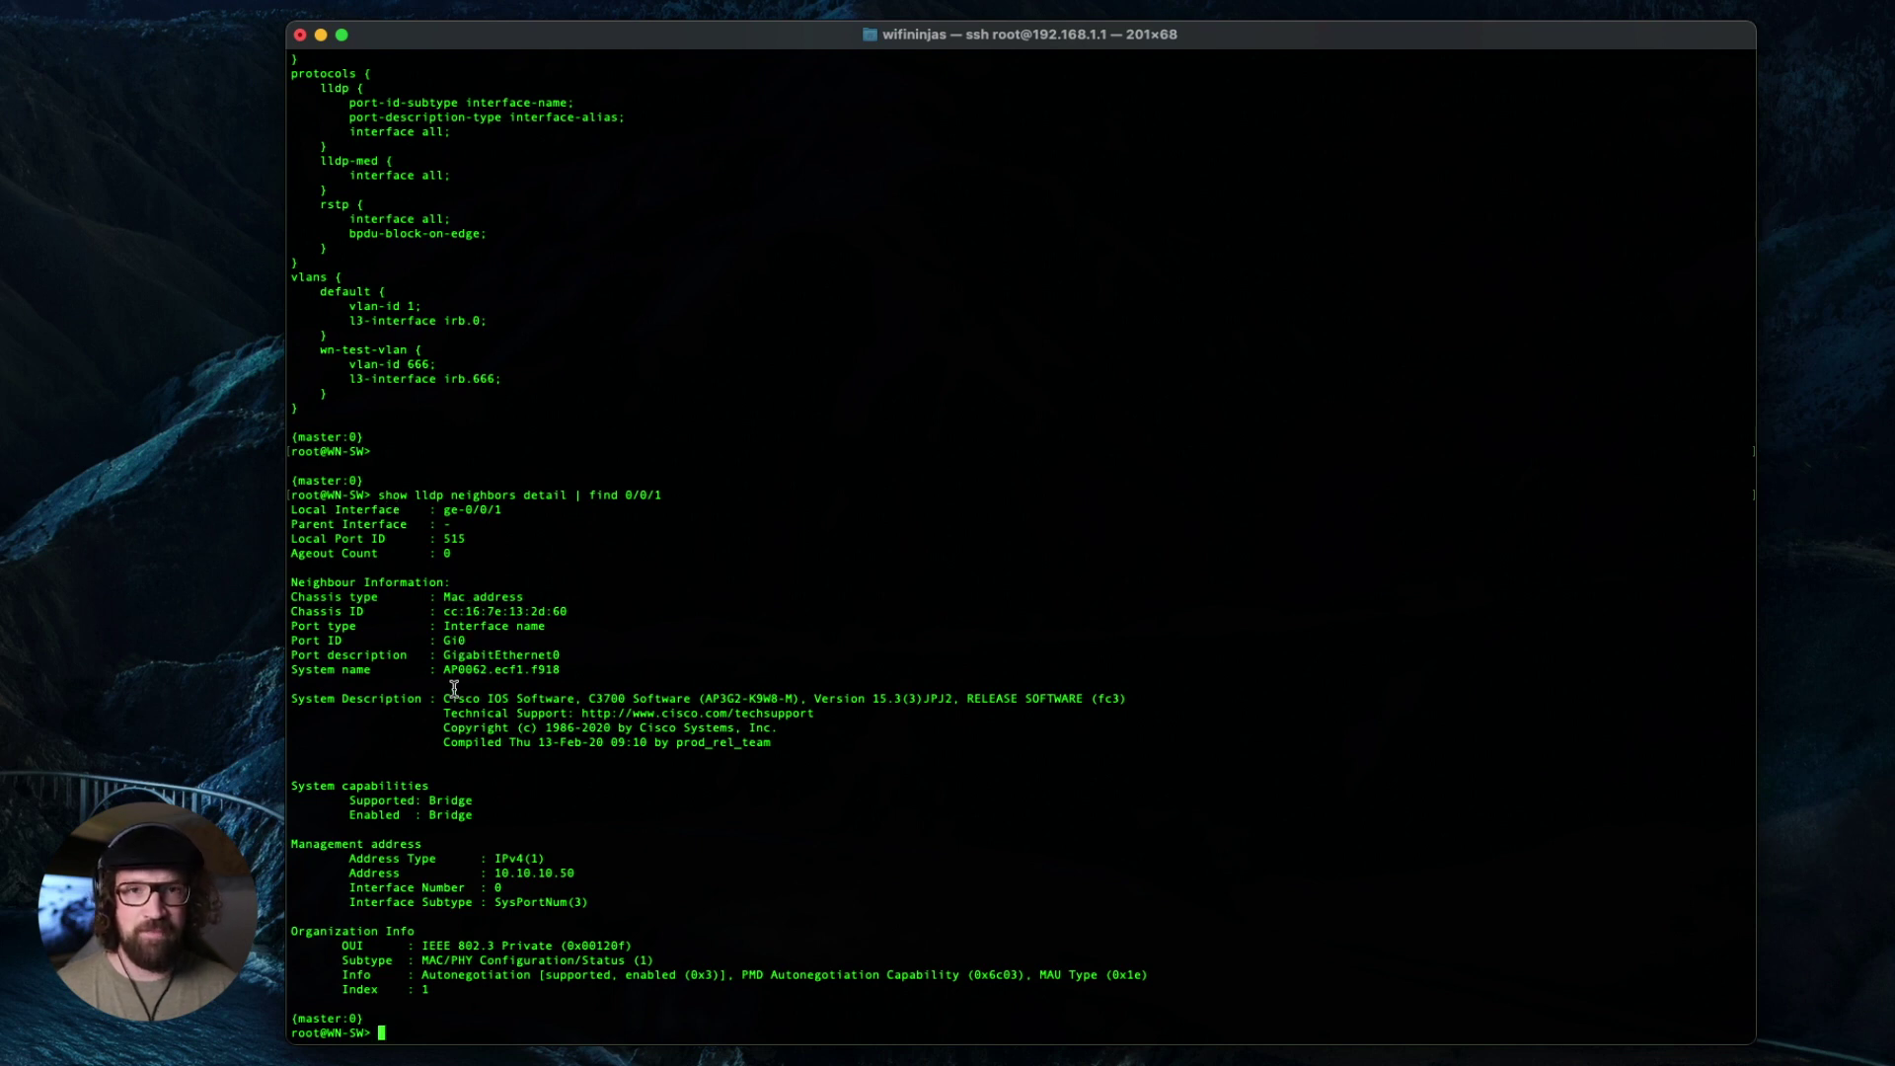
drag(494, 873, 587, 874)
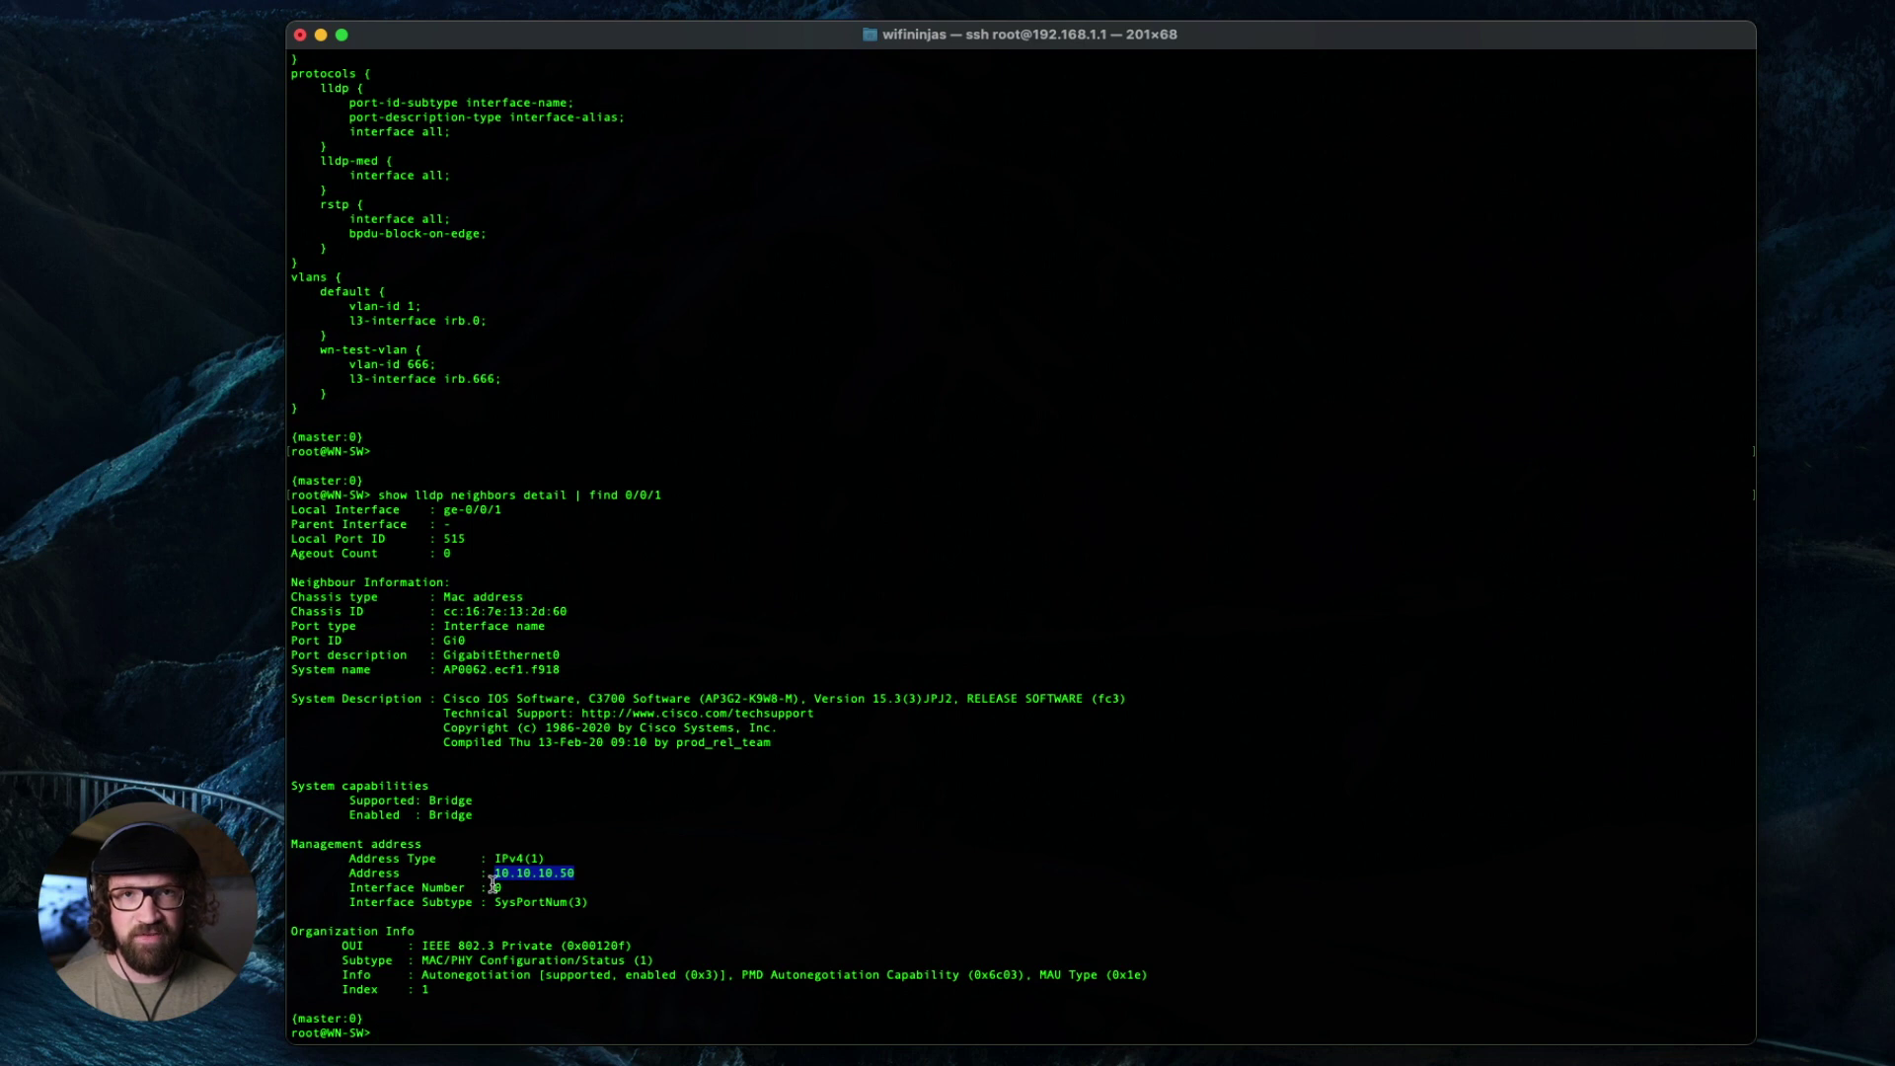
click(557, 919)
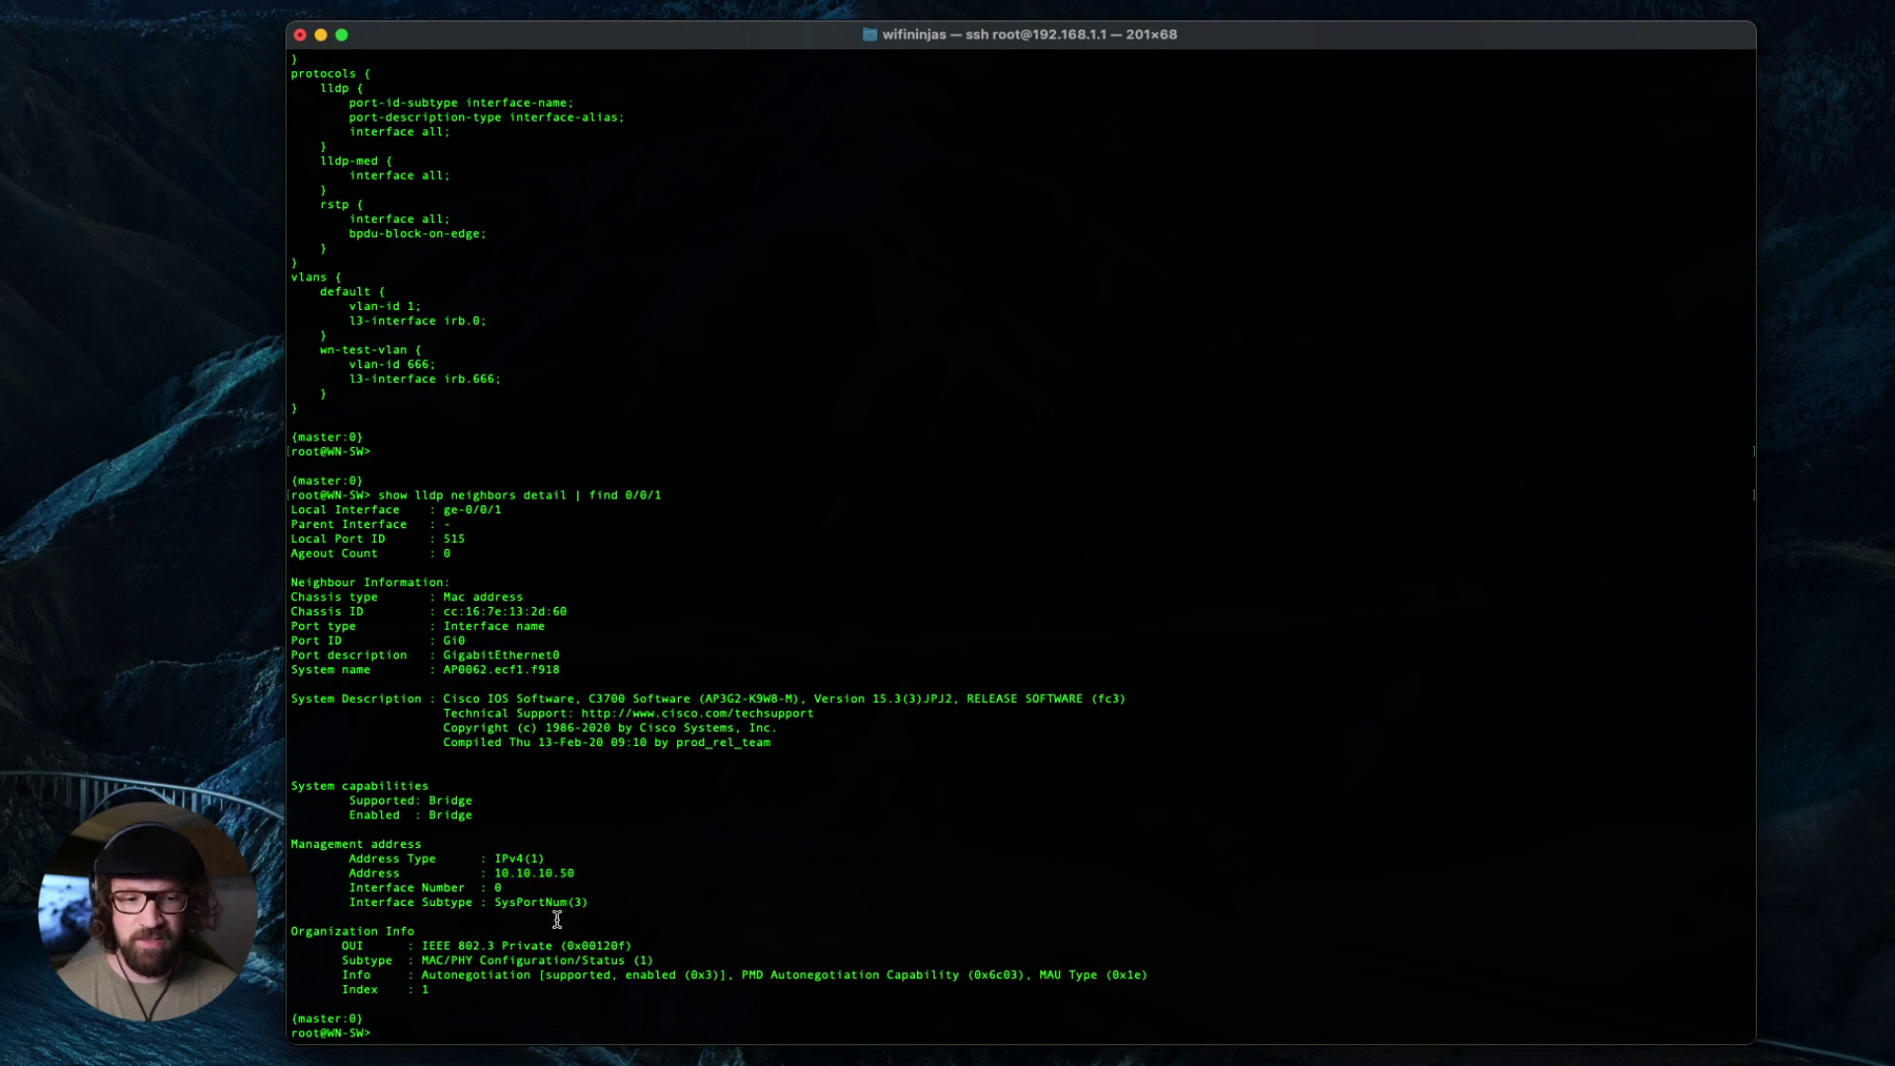